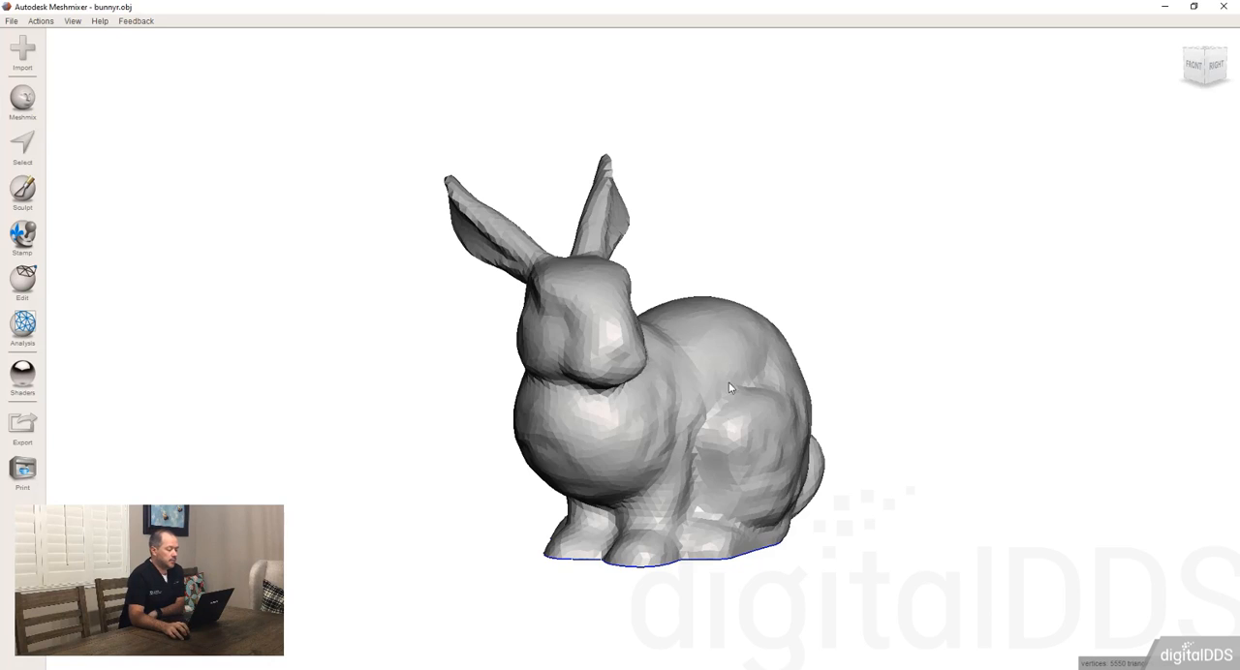
Step: Place a cylinder from the Primitives library on the rabbit's back as a drop solid
{"action": "right_click_drag", "start_coordinate": [732, 388], "coordinate": [628, 415]}
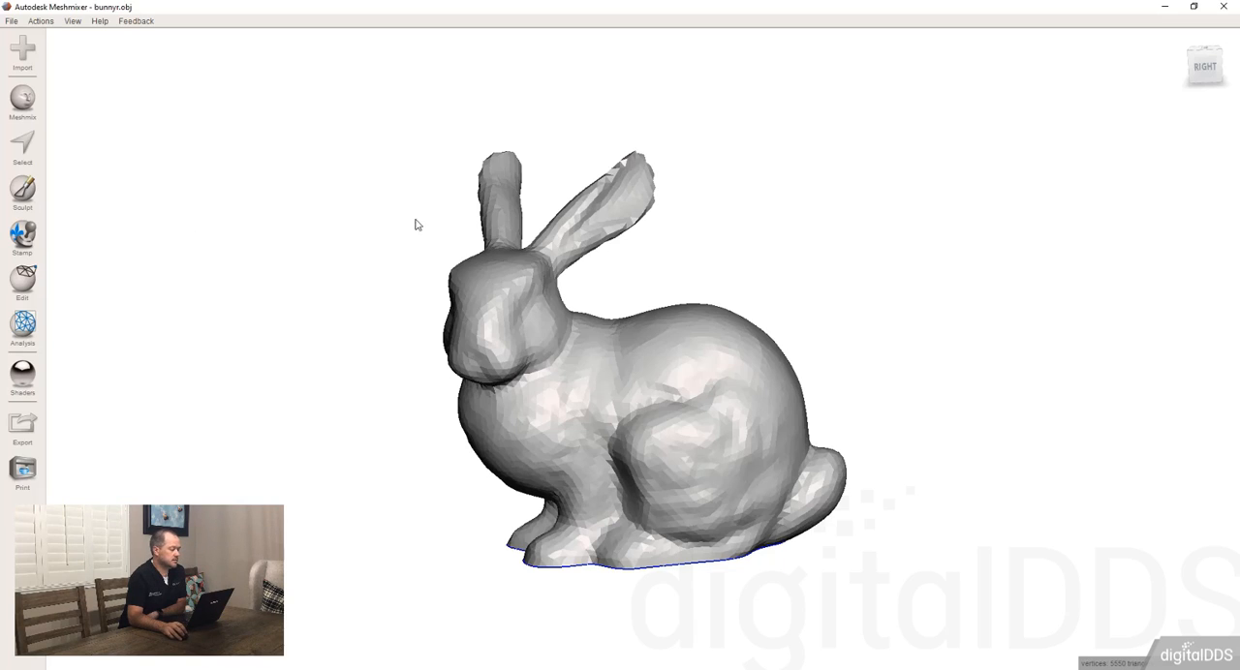
{"action": "left_click", "coordinate": [23, 99]}
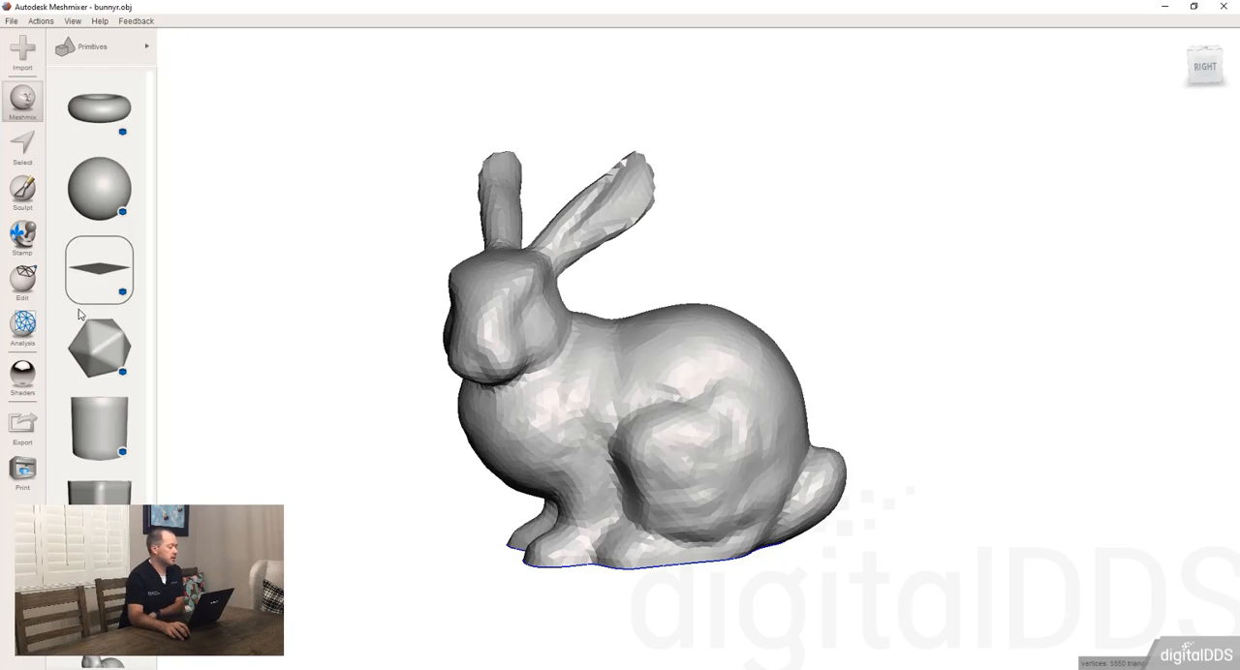
{"action": "left_click", "coordinate": [94, 47]}
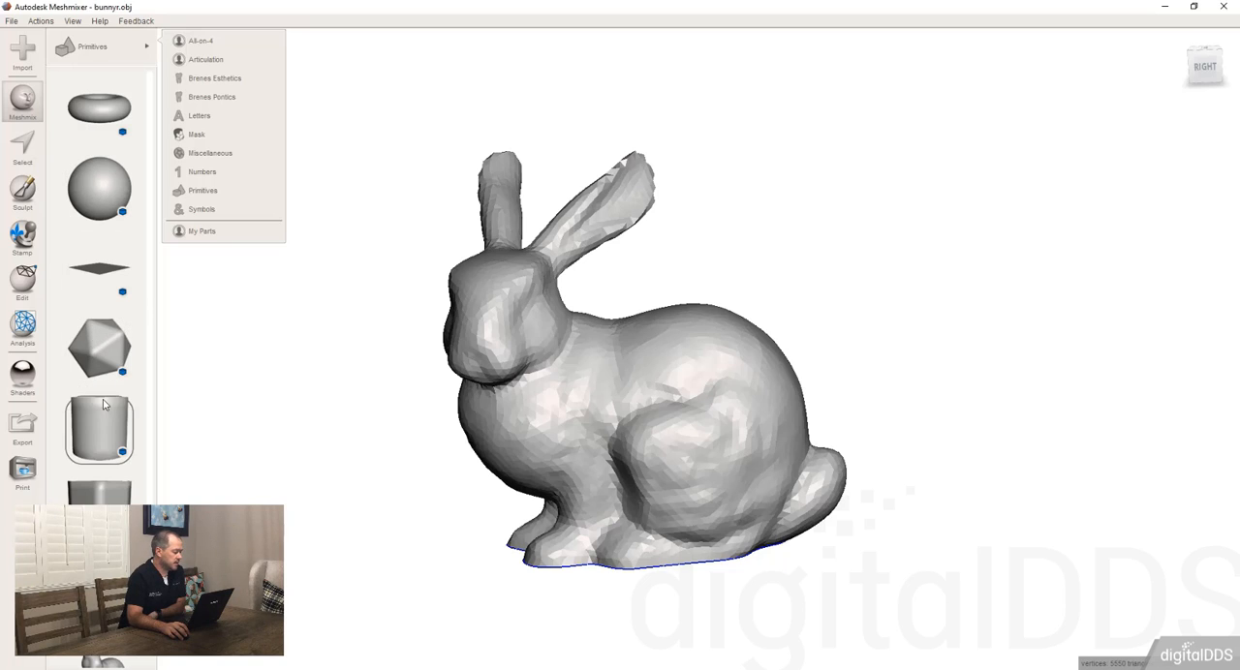
{"action": "left_click_drag", "start_coordinate": [99, 426], "coordinate": [706, 351]}
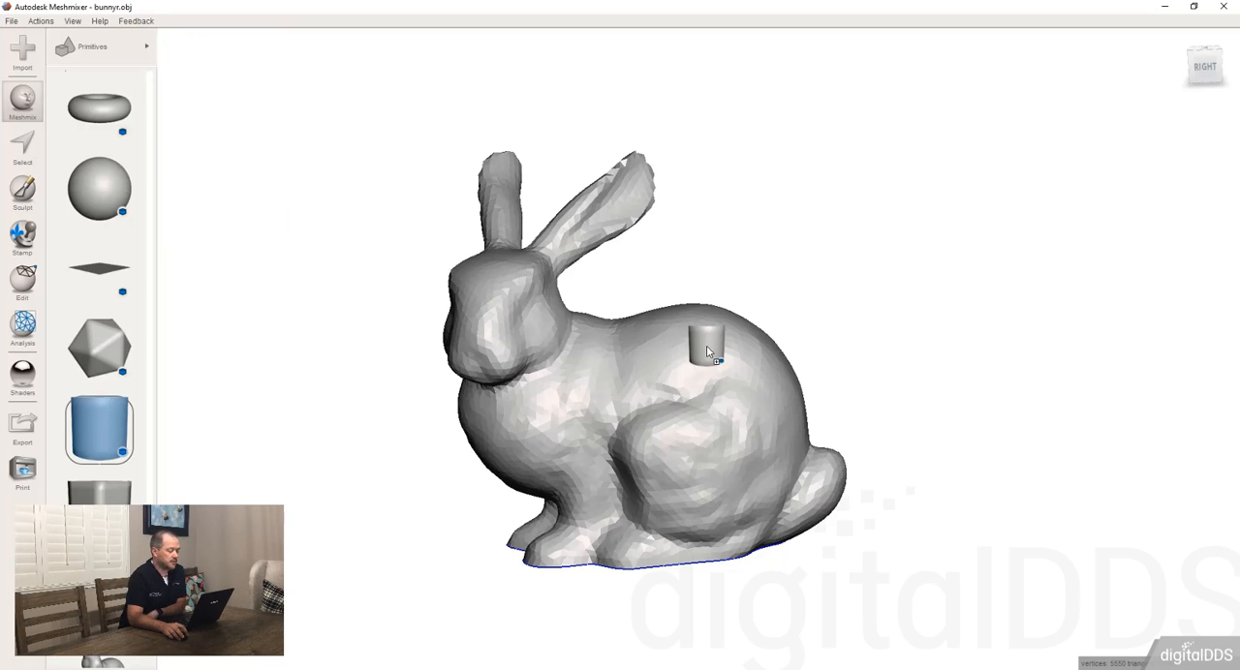
{"action": "left_click_drag", "start_coordinate": [706, 350], "coordinate": [706, 351]}
{"action": "right_click_drag", "start_coordinate": [706, 347], "coordinate": [634, 293]}
{"action": "left_click_drag", "start_coordinate": [632, 264], "coordinate": [671, 251]}
{"action": "right_click_drag", "start_coordinate": [670, 251], "coordinate": [619, 310]}
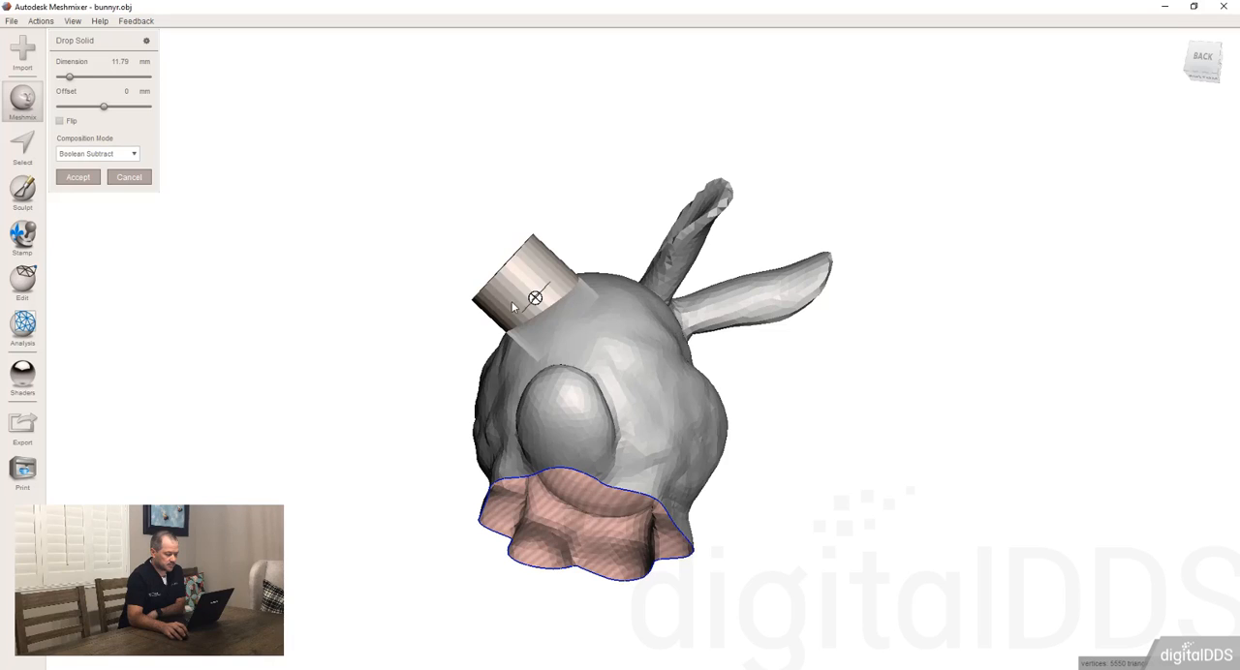
Step: Move the cylinder along the rabbit's back and enlarge it to about 17 mm
{"action": "left_click_drag", "start_coordinate": [535, 299], "coordinate": [665, 277]}
{"action": "right_click_drag", "start_coordinate": [664, 277], "coordinate": [639, 372]}
{"action": "mouse_move", "coordinate": [686, 417]}
{"action": "left_mouse_down"}
{"action": "mouse_move", "coordinate": [634, 415]}
{"action": "mouse_move", "coordinate": [627, 324]}
{"action": "mouse_move", "coordinate": [637, 388]}
{"action": "left_mouse_up"}
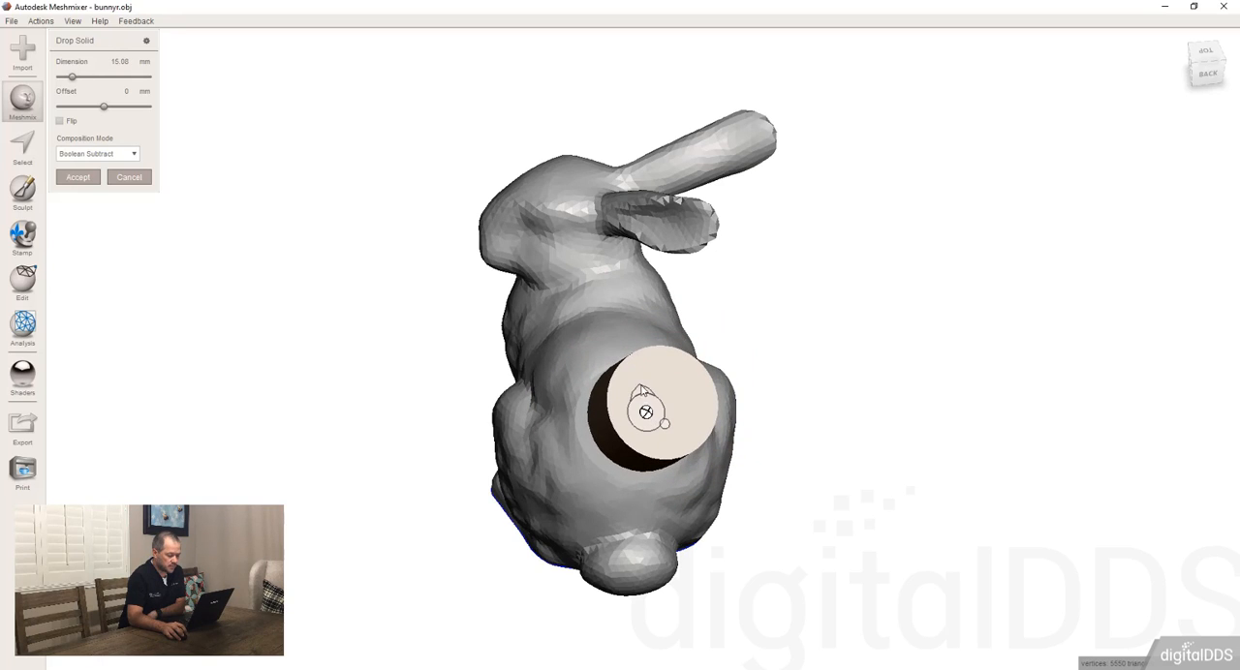
{"action": "mouse_move", "coordinate": [641, 390]}
{"action": "left_mouse_down"}
{"action": "mouse_move", "coordinate": [638, 371]}
{"action": "mouse_move", "coordinate": [640, 387]}
{"action": "left_mouse_up"}
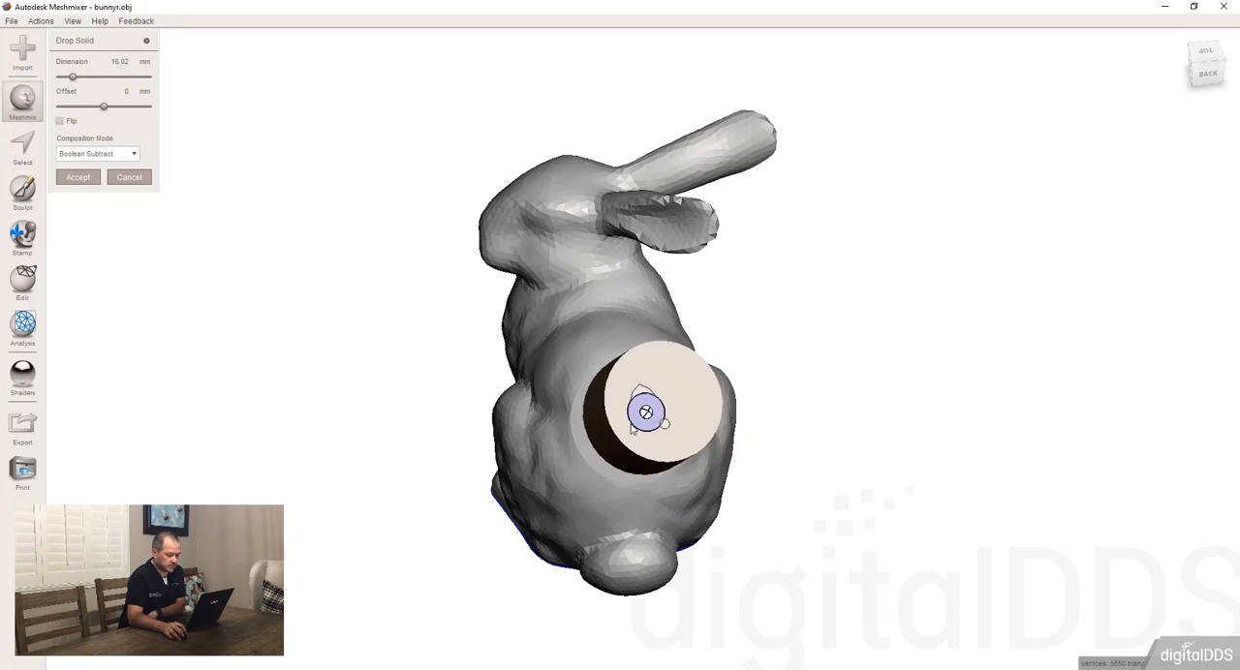
{"action": "right_click_drag", "start_coordinate": [646, 410], "coordinate": [621, 417]}
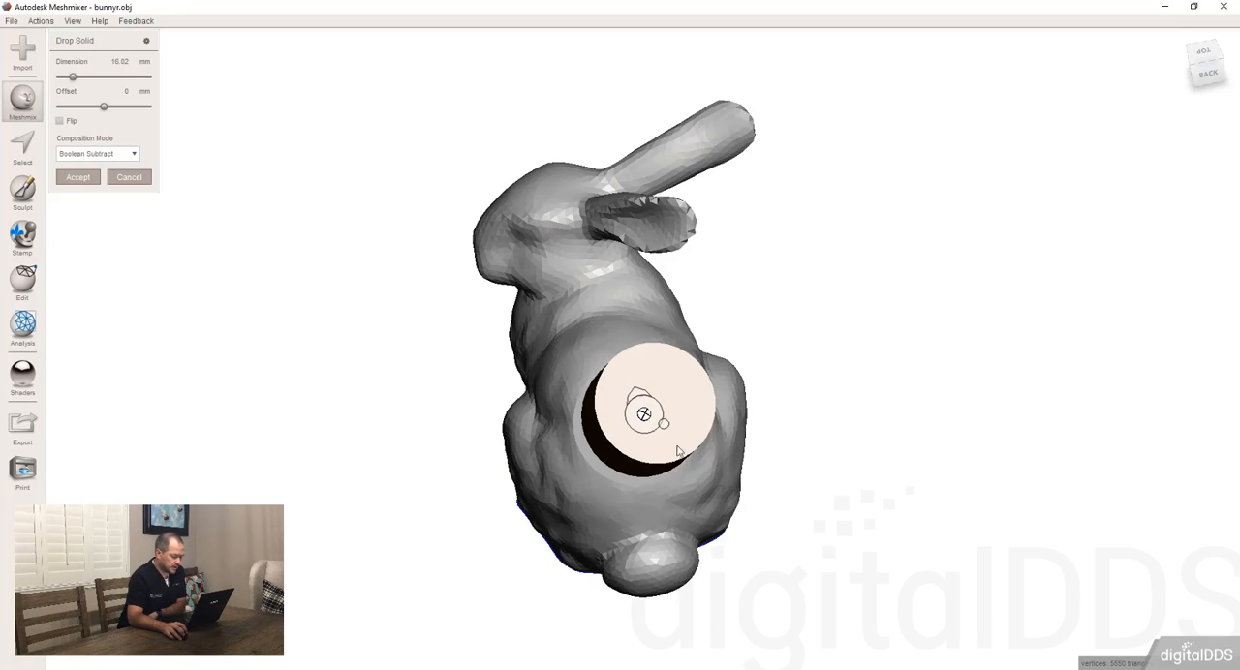
Step: Try repositioning and tilting the cylinder on the rabbit's back, and discard the drop solid
{"action": "right_click_drag", "start_coordinate": [678, 448], "coordinate": [681, 409]}
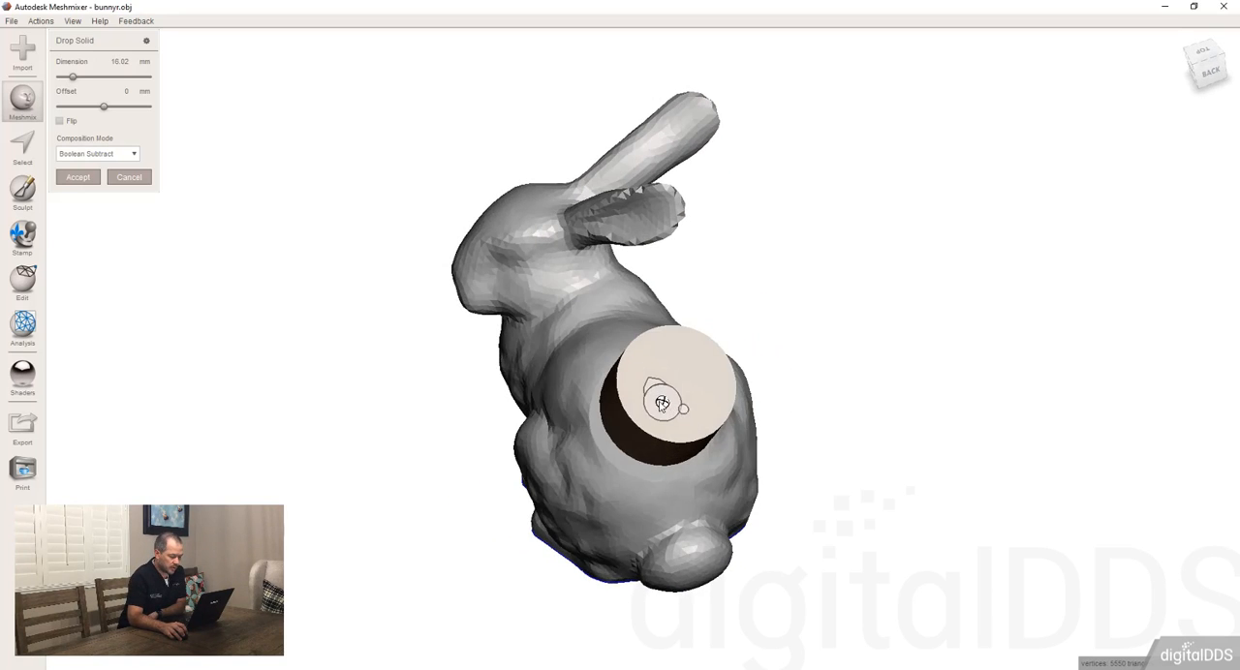
{"action": "left_click_drag", "start_coordinate": [661, 403], "coordinate": [678, 349]}
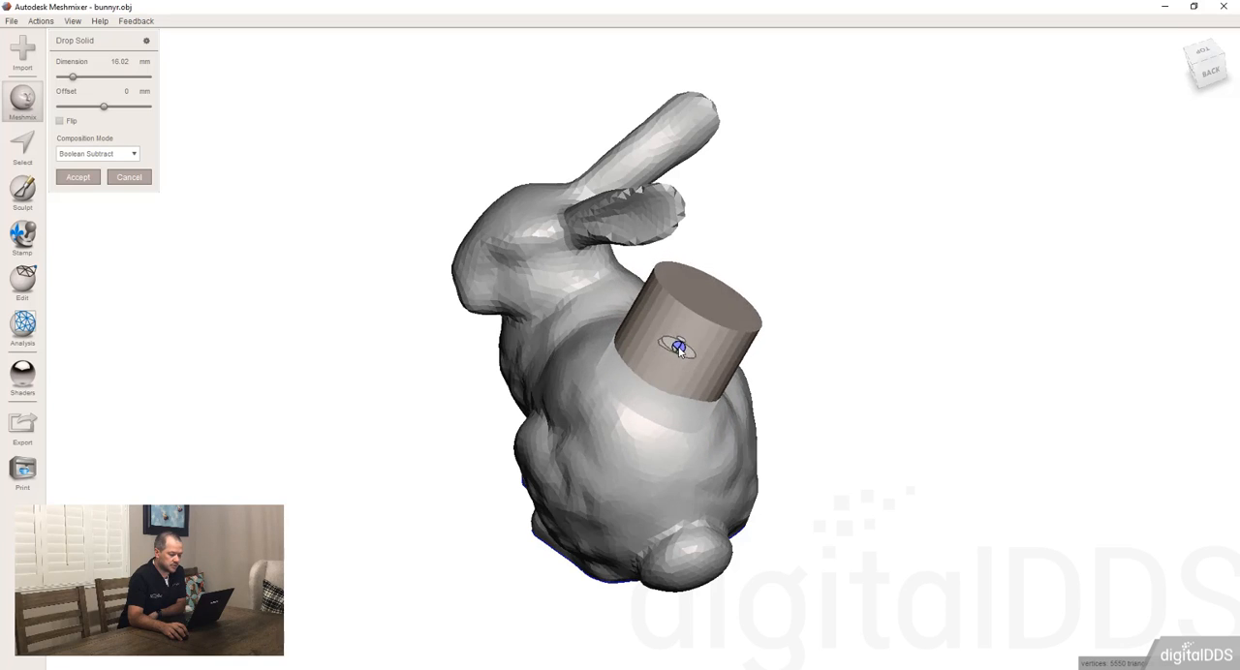
{"action": "right_click_drag", "start_coordinate": [678, 349], "coordinate": [666, 377]}
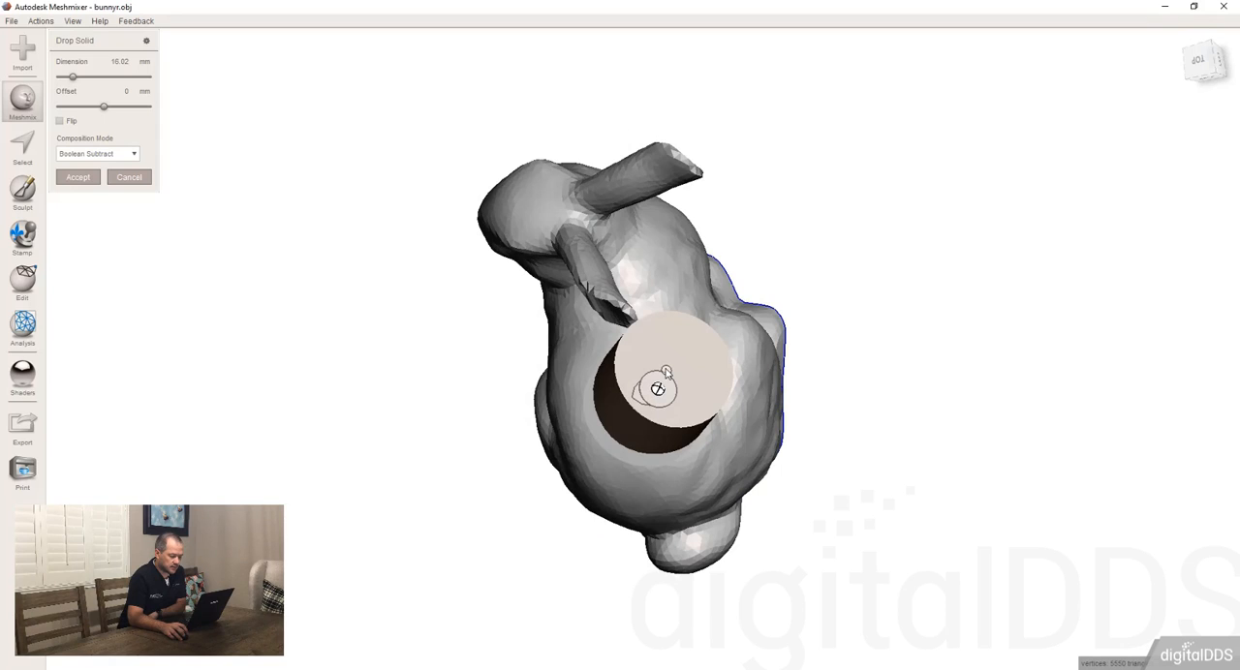
{"action": "right_click_drag", "start_coordinate": [669, 414], "coordinate": [612, 308]}
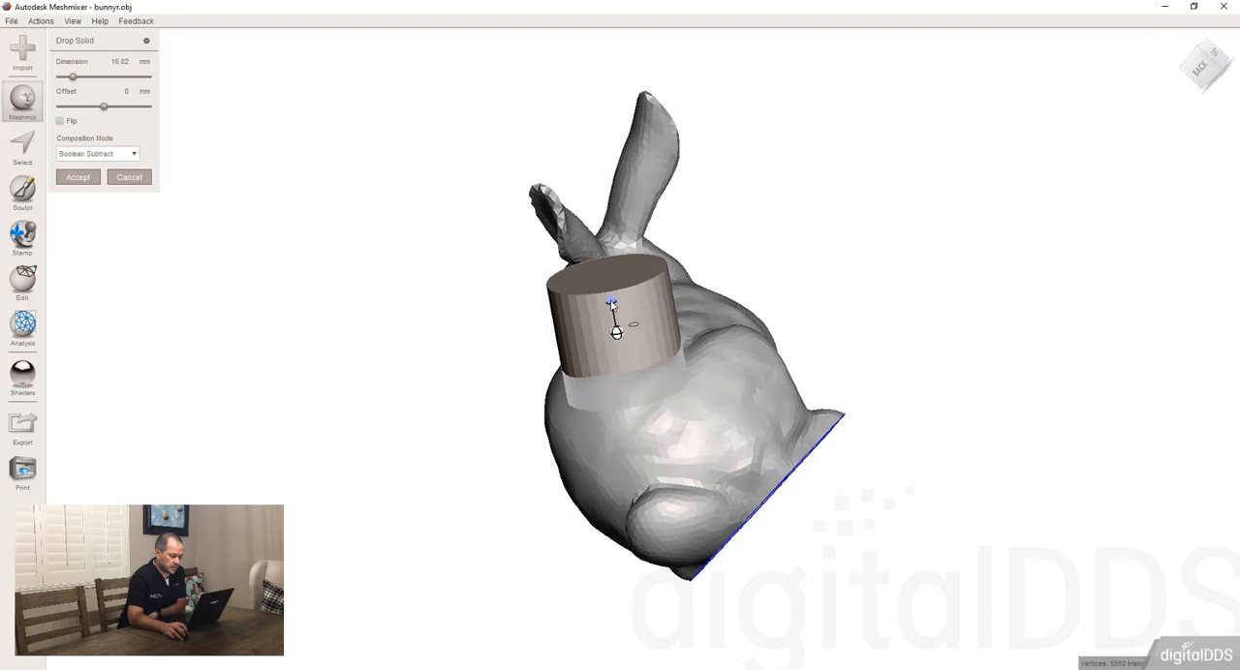
{"action": "left_click", "coordinate": [611, 304]}
{"action": "left_click_drag", "start_coordinate": [611, 293], "coordinate": [635, 293]}
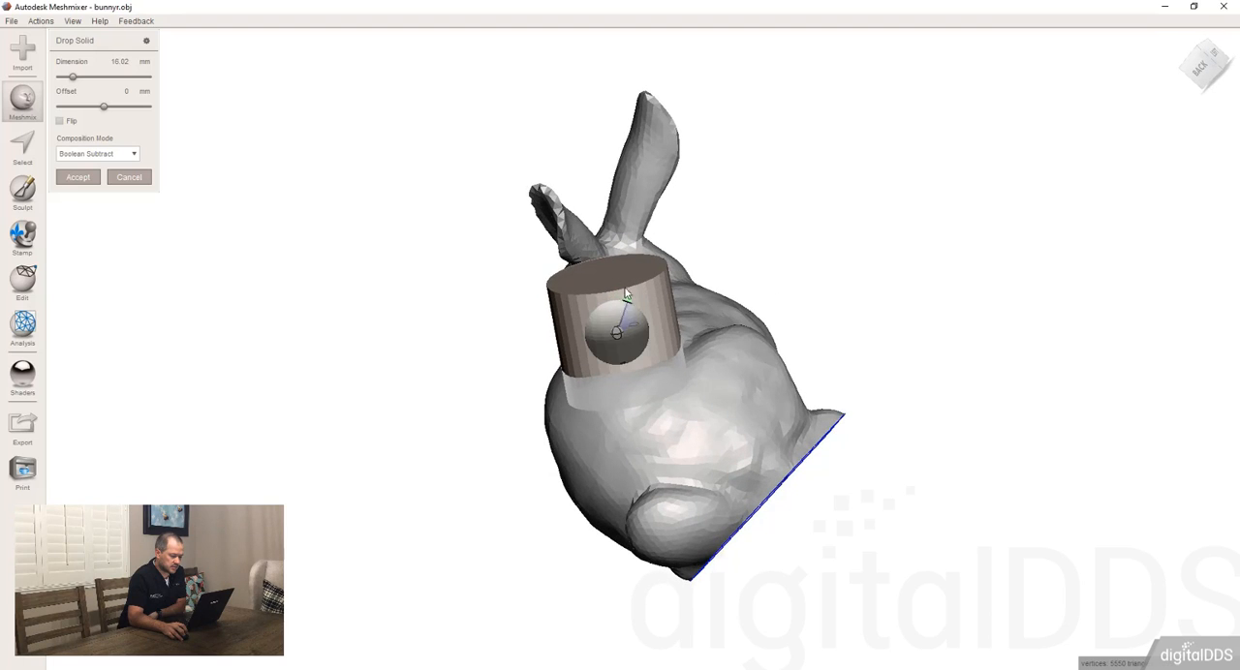
{"action": "right_click_drag", "start_coordinate": [619, 308], "coordinate": [583, 290]}
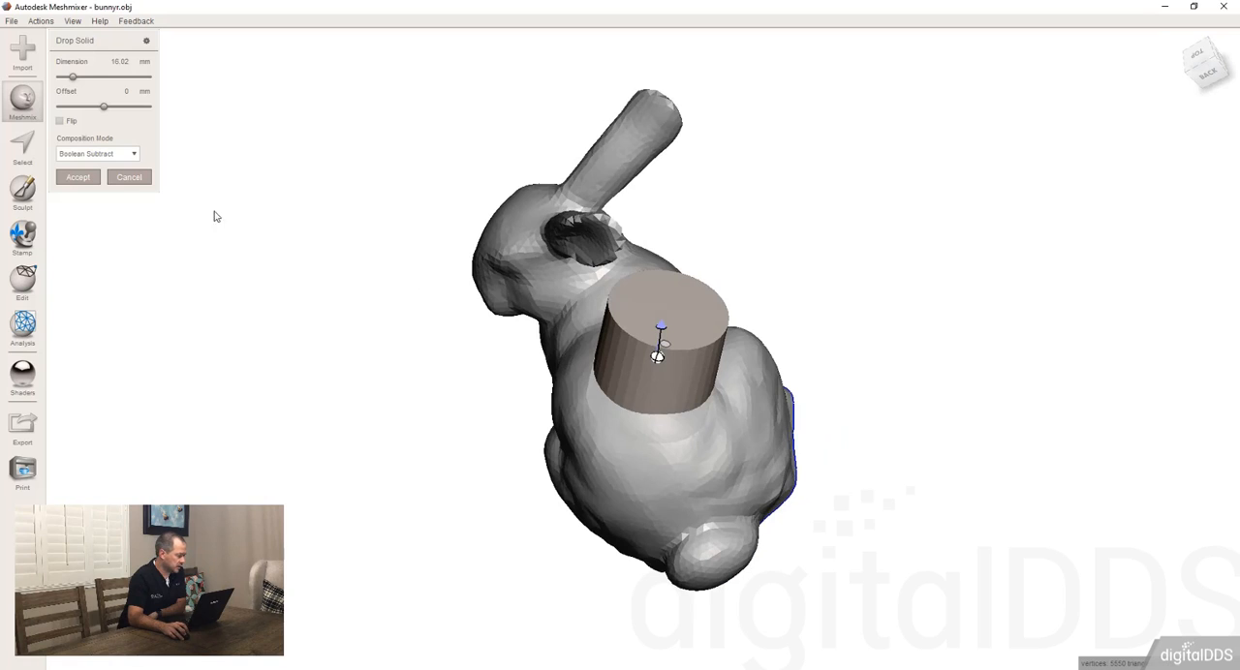
{"action": "left_click", "coordinate": [130, 180]}
Step: Try placing the letter E from the Letters library on the rabbit's back, and discard it
{"action": "left_click", "coordinate": [29, 94]}
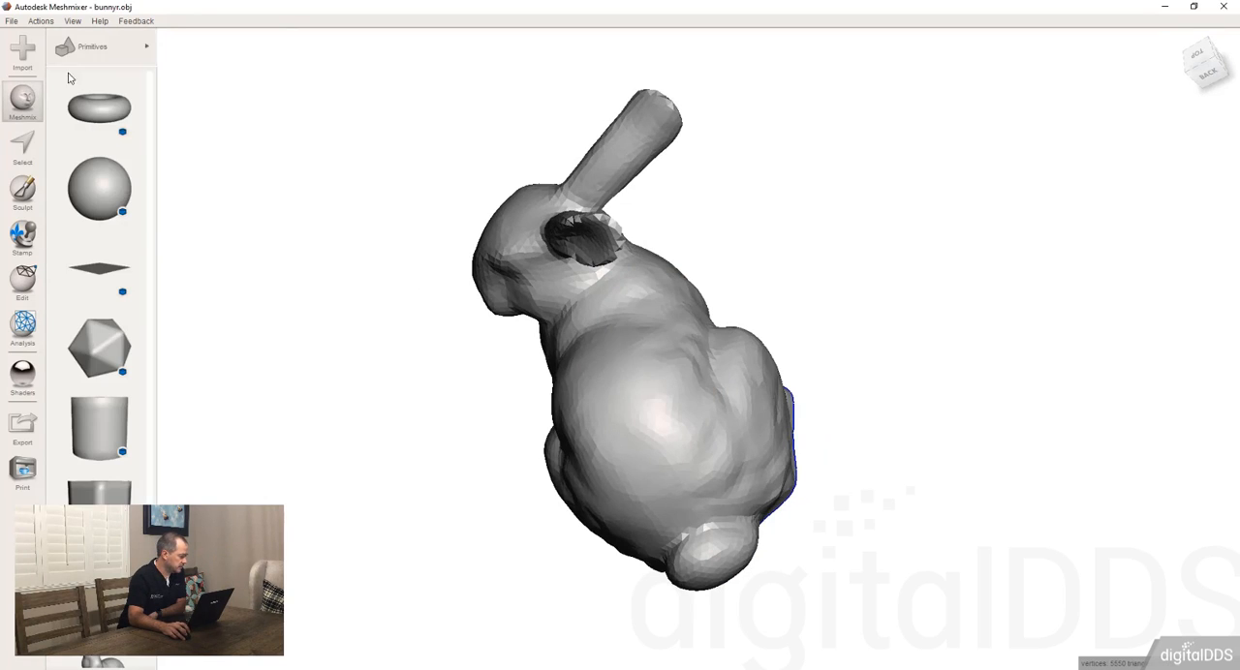
{"action": "left_click", "coordinate": [131, 46]}
{"action": "left_click", "coordinate": [209, 158]}
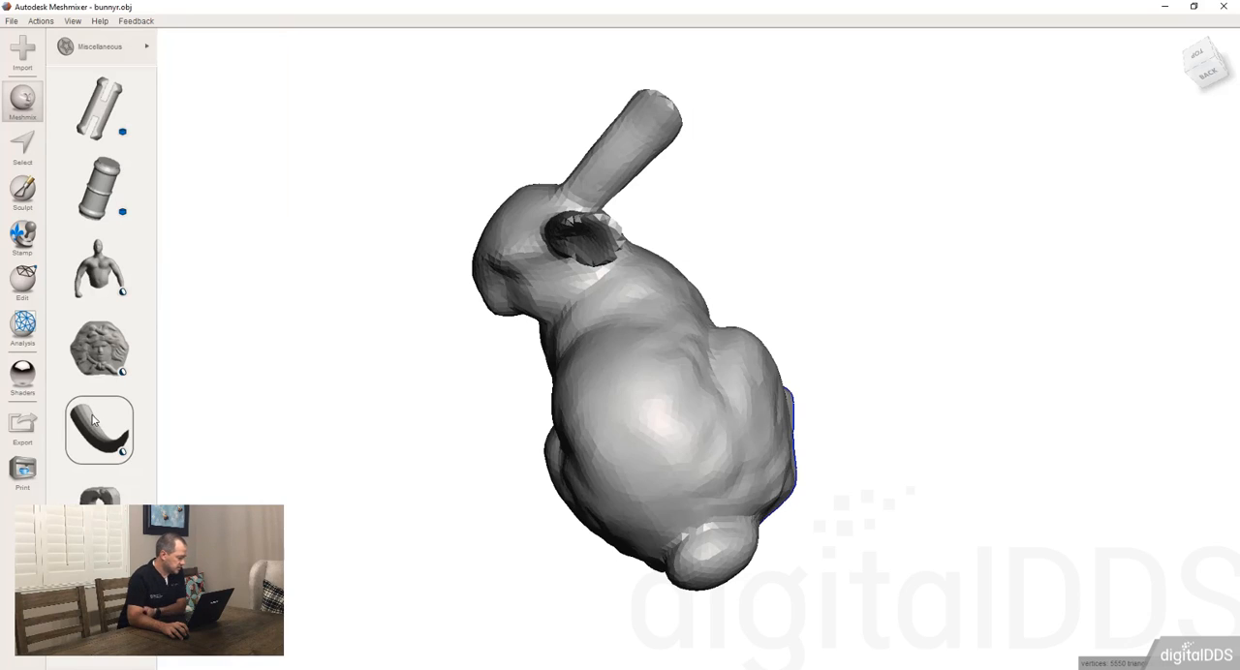
{"action": "left_click", "coordinate": [136, 53]}
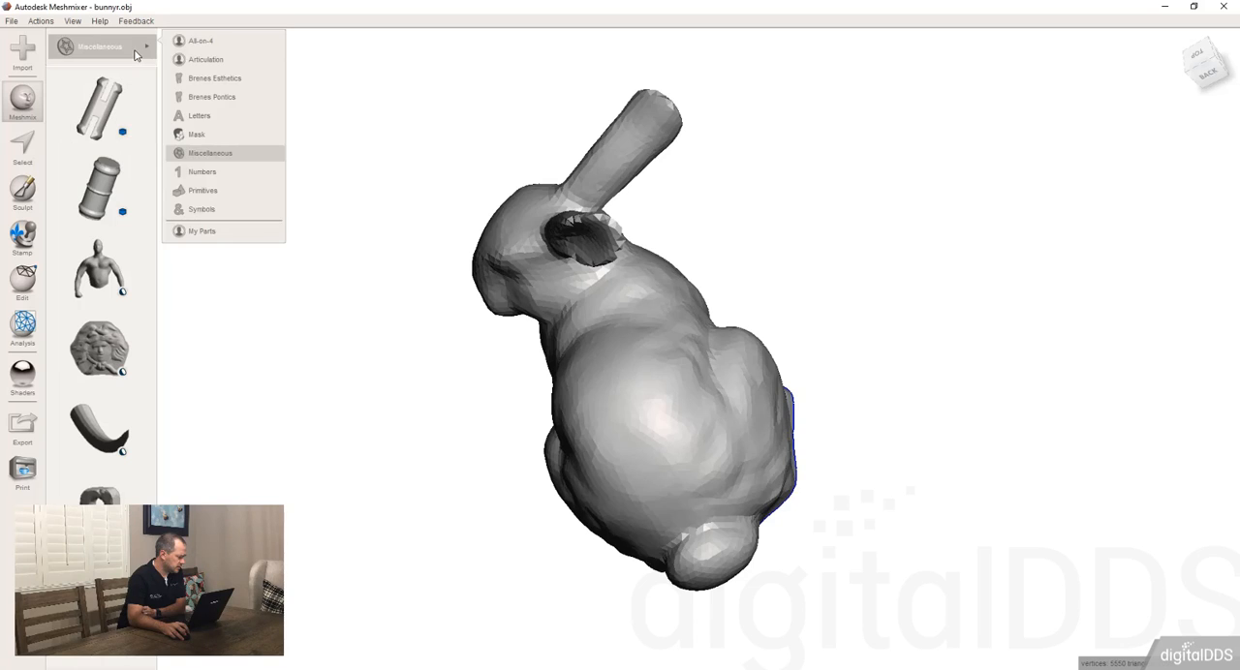
{"action": "left_click", "coordinate": [198, 115]}
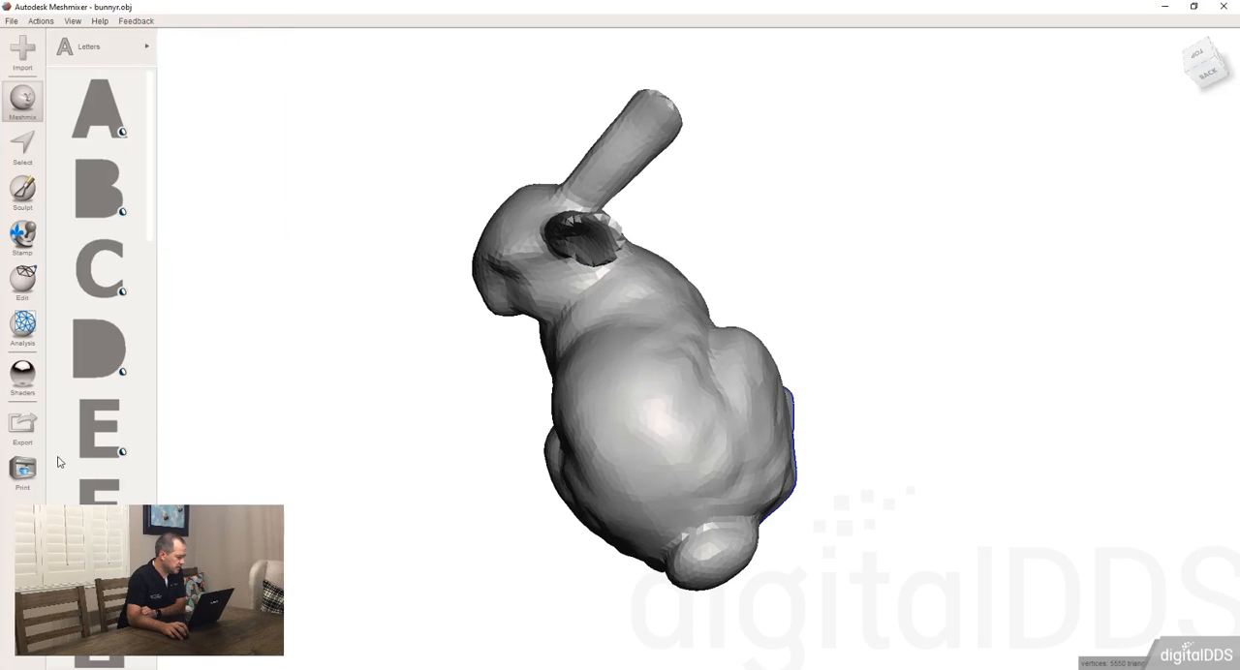
{"action": "left_click_drag", "start_coordinate": [97, 431], "coordinate": [632, 392]}
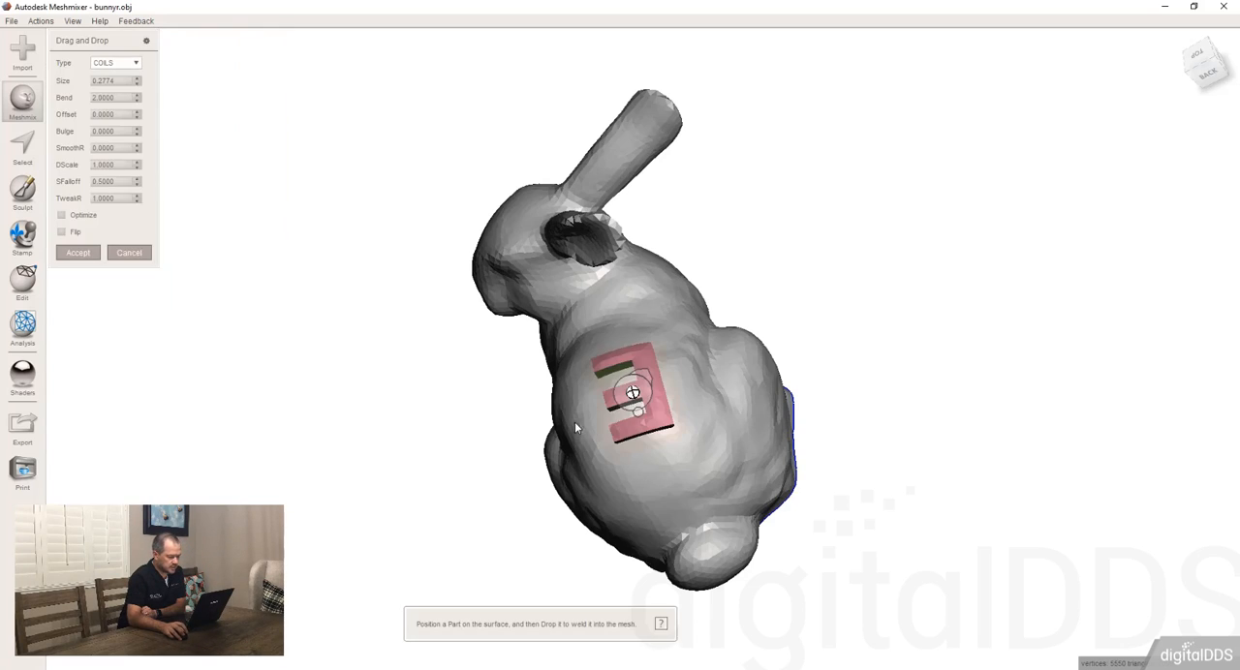
{"action": "right_click_drag", "start_coordinate": [575, 427], "coordinate": [622, 276]}
{"action": "left_click", "coordinate": [128, 253]}
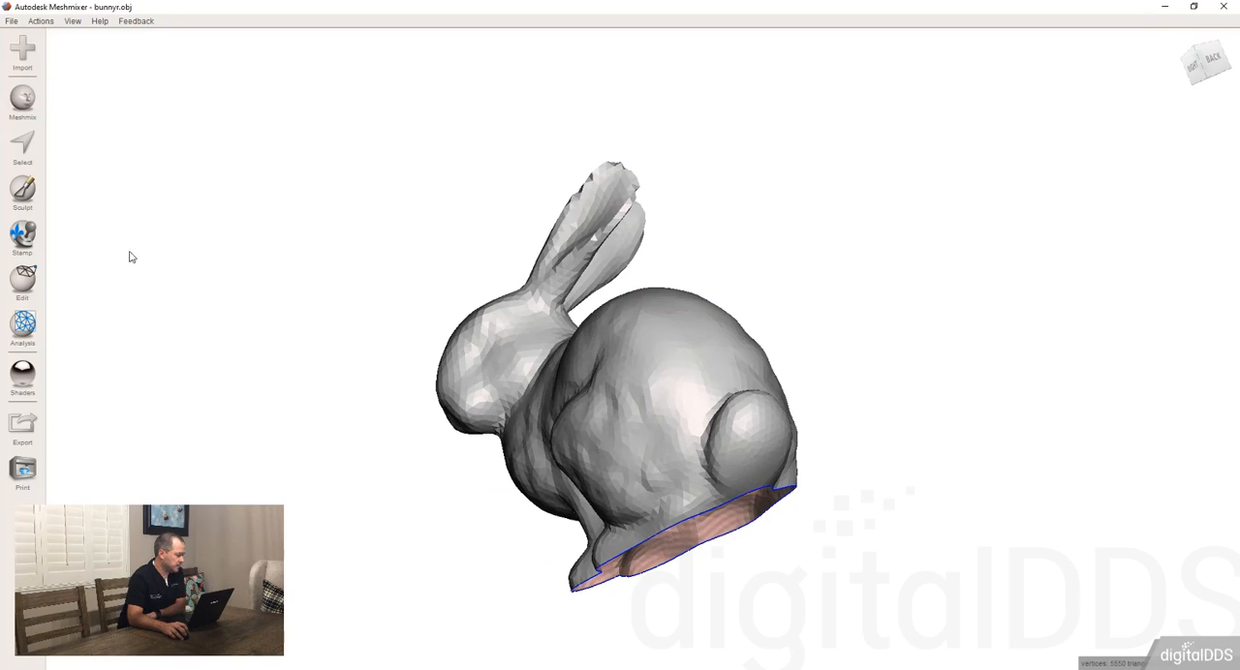
Step: Place tooth 2 from the Brenes Pontics library on the rabbit's back
{"action": "left_click", "coordinate": [28, 103]}
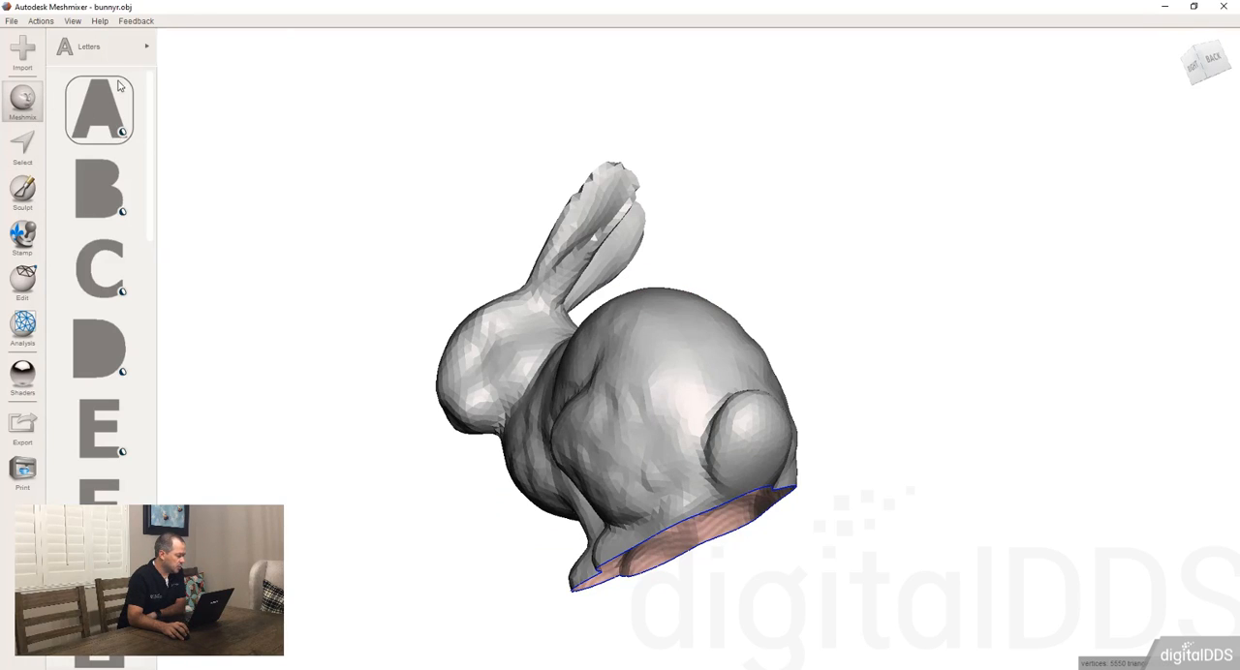
{"action": "left_click", "coordinate": [136, 49]}
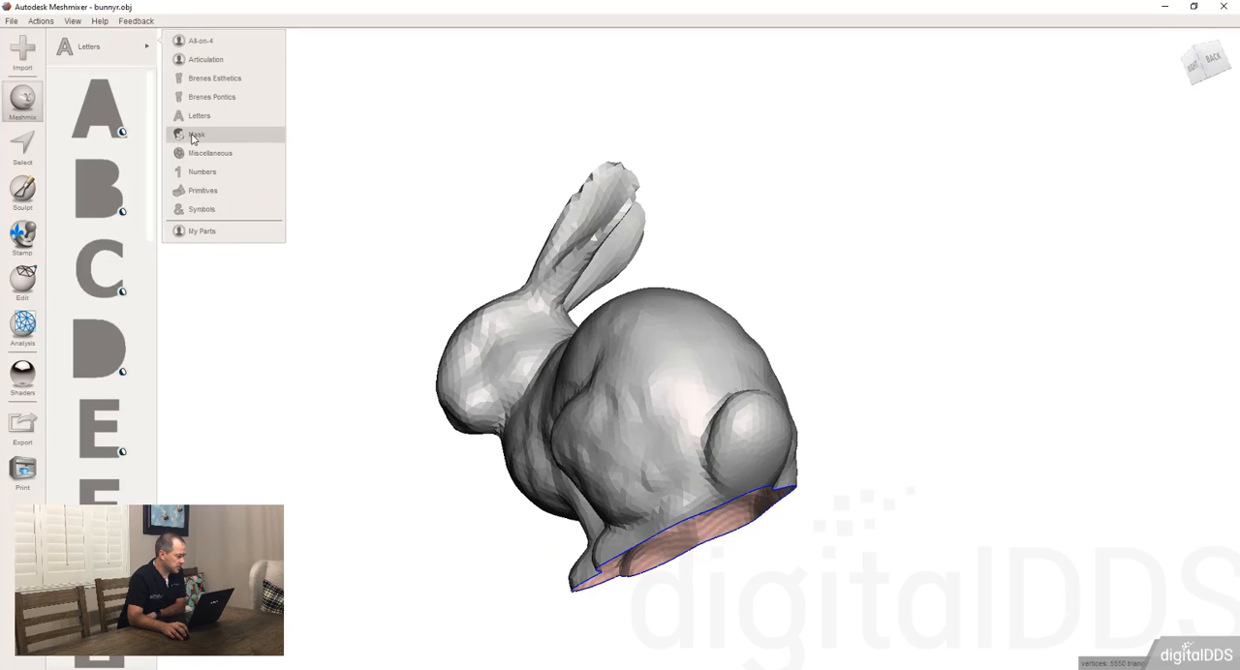
{"action": "left_click", "coordinate": [206, 97]}
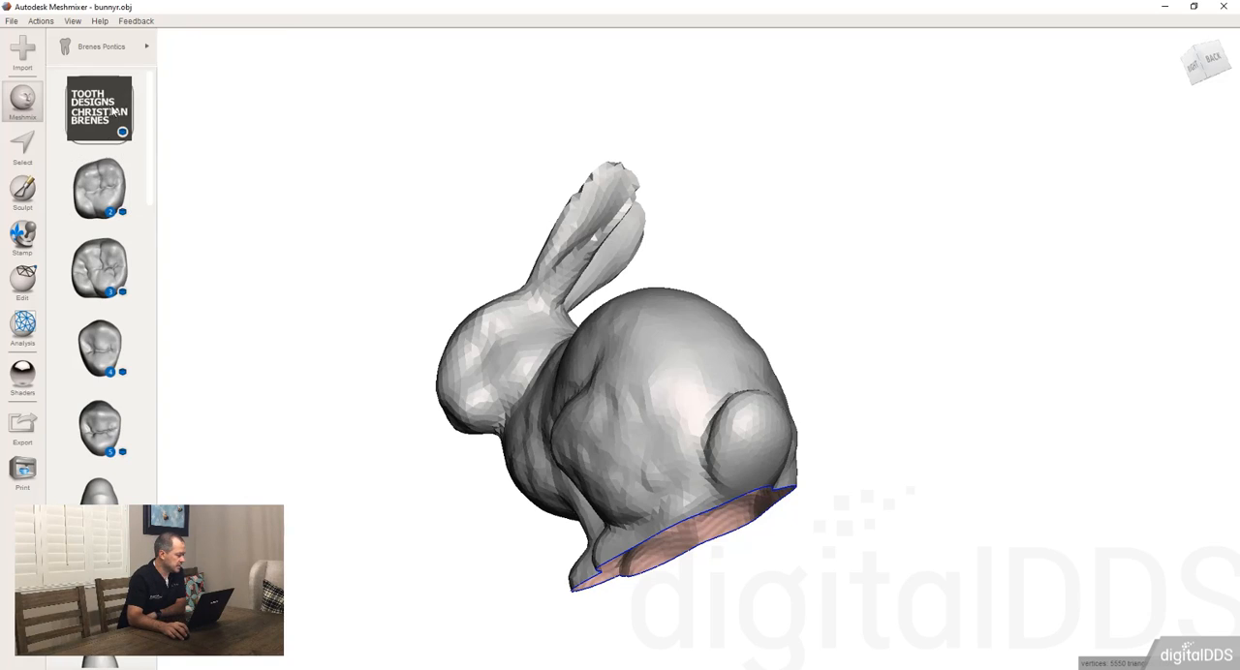
{"action": "left_click", "coordinate": [119, 55]}
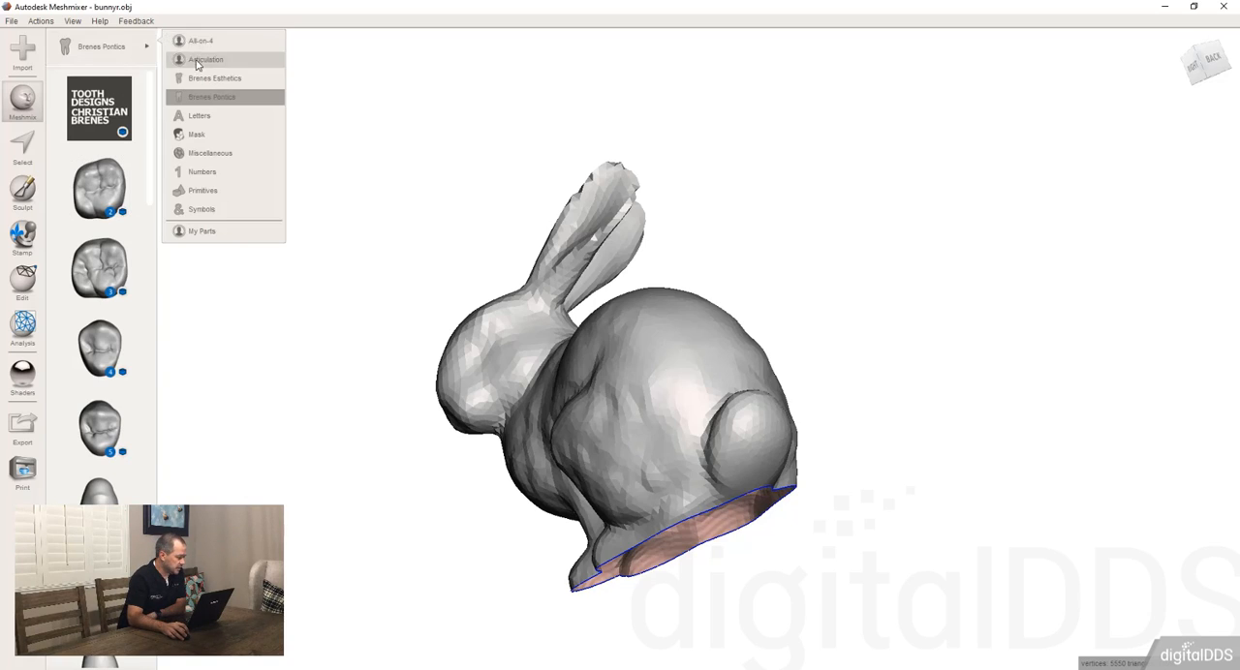
{"action": "left_click_drag", "start_coordinate": [99, 189], "coordinate": [662, 330]}
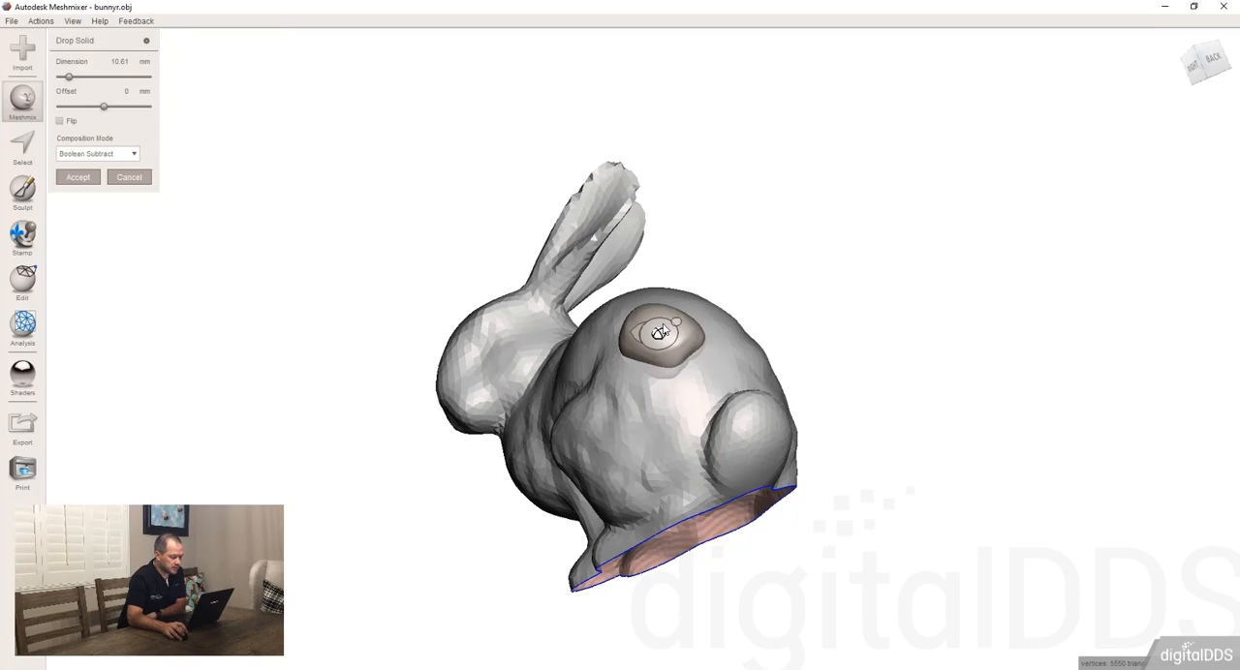
Step: Reposition the tooth on the rabbit's upper rump and adjust its orientation
{"action": "right_click_drag", "start_coordinate": [712, 312], "coordinate": [672, 68]}
{"action": "right_click_drag", "start_coordinate": [662, 276], "coordinate": [650, 220]}
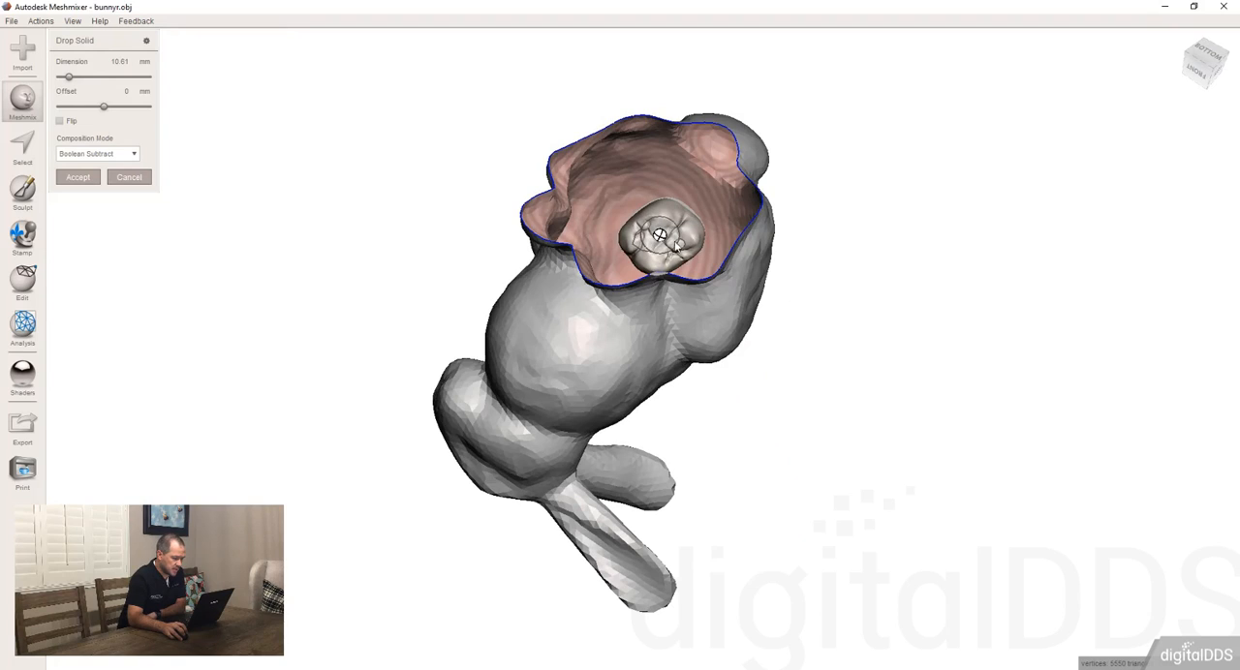
{"action": "left_click_drag", "start_coordinate": [664, 242], "coordinate": [681, 206]}
{"action": "right_click_drag", "start_coordinate": [680, 206], "coordinate": [647, 229]}
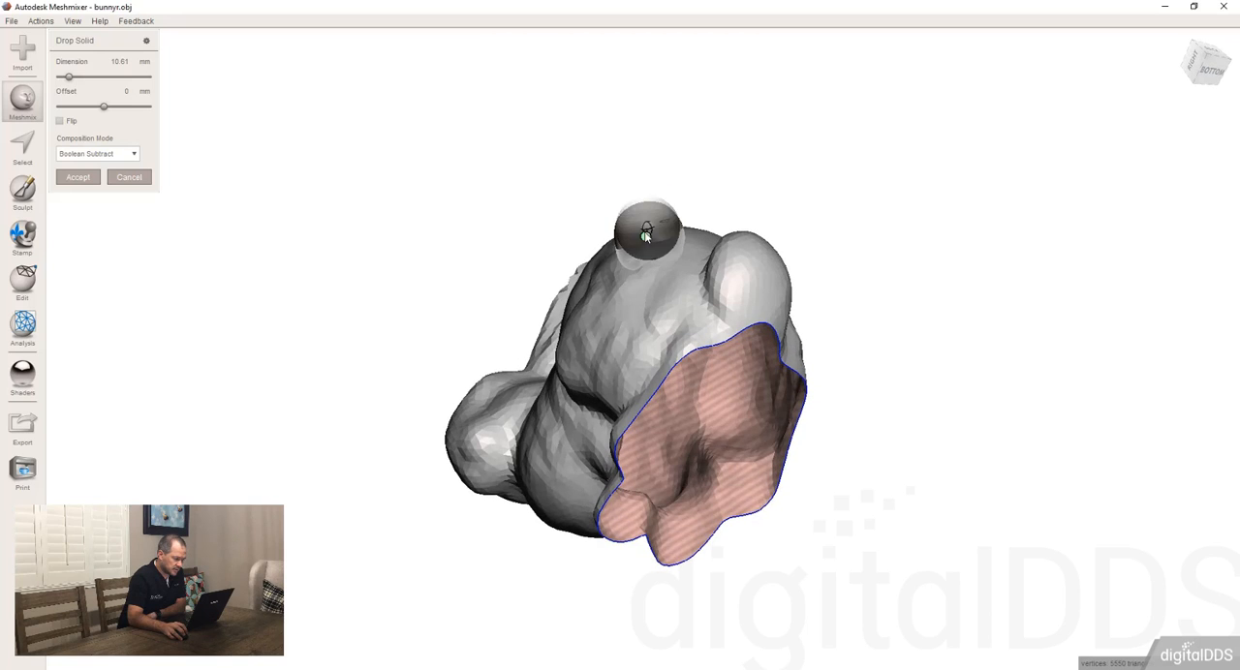
{"action": "left_click_drag", "start_coordinate": [653, 187], "coordinate": [646, 187]}
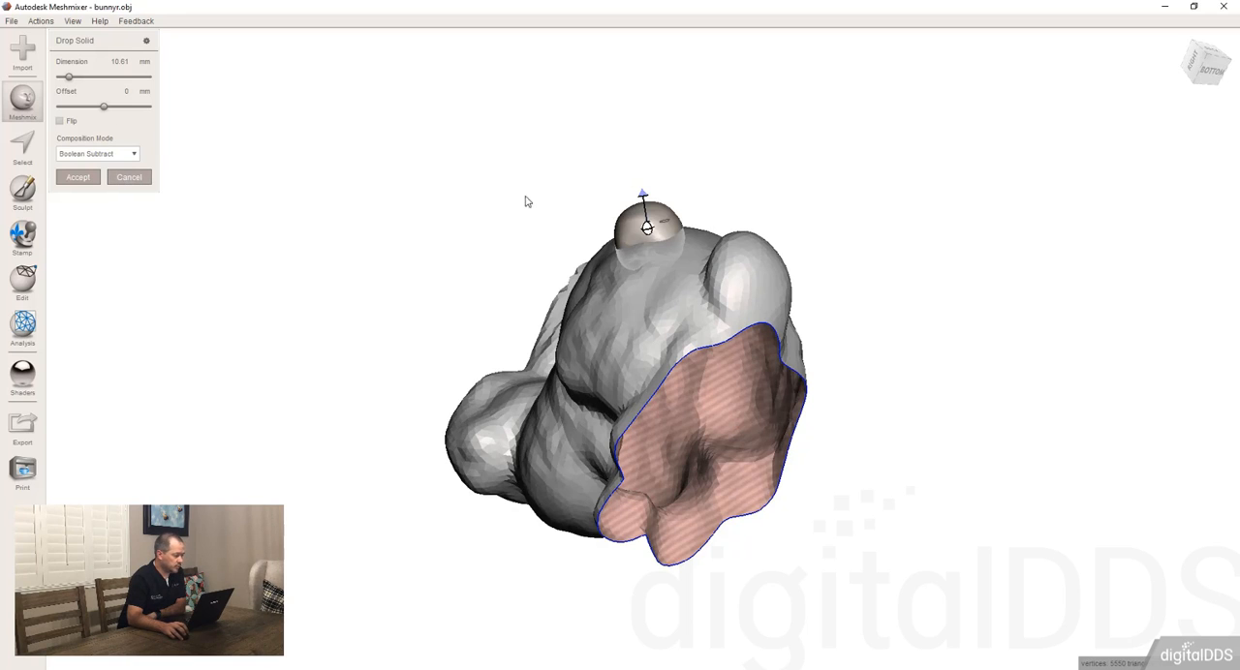
{"action": "right_click_drag", "start_coordinate": [479, 179], "coordinate": [200, 64]}
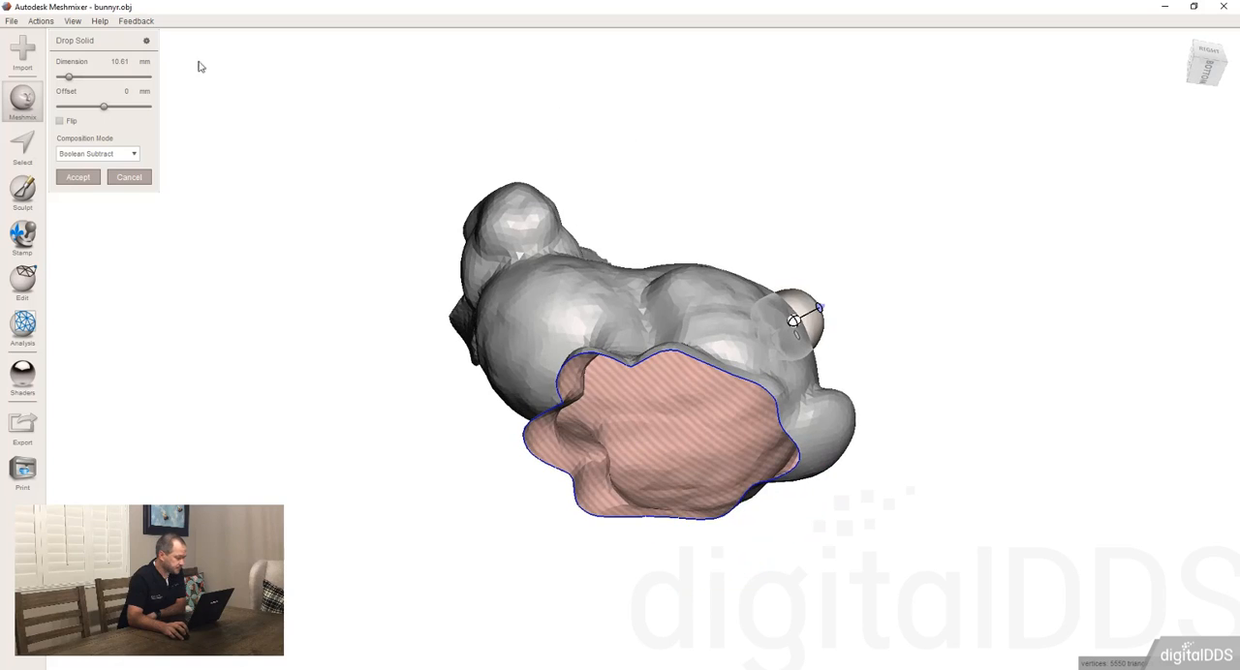
Step: Try the Append To Mesh and Create New Object composition modes for the dropped tooth
{"action": "left_click", "coordinate": [69, 159]}
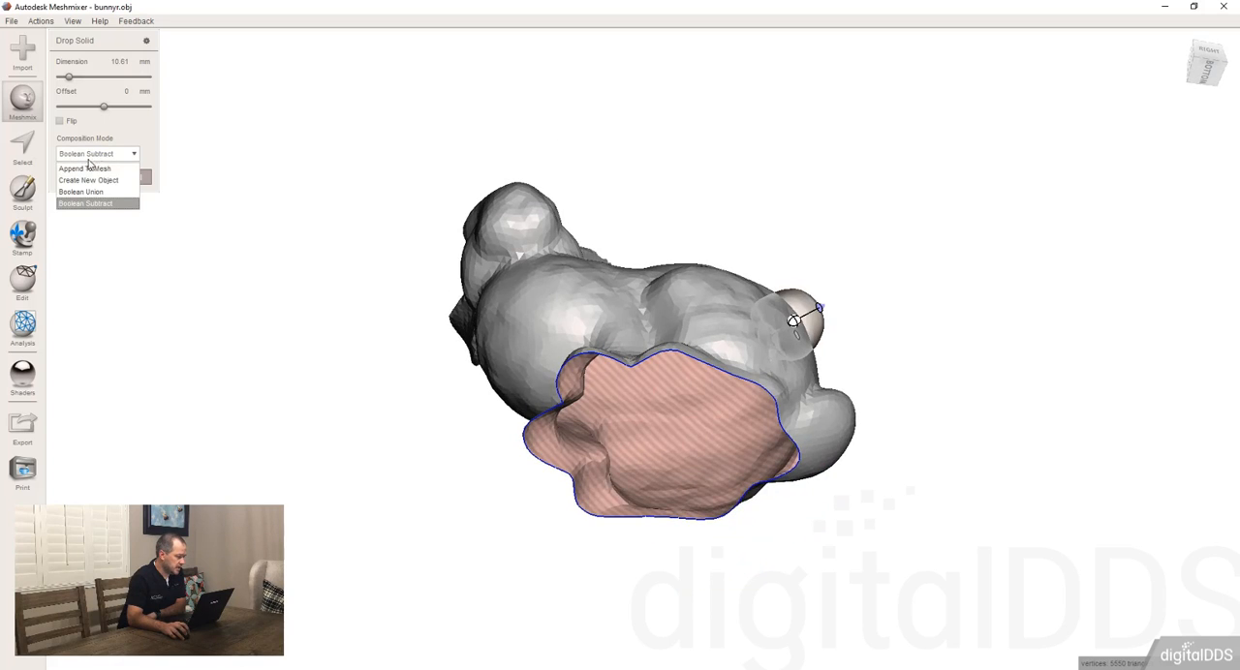
{"action": "left_click", "coordinate": [102, 170]}
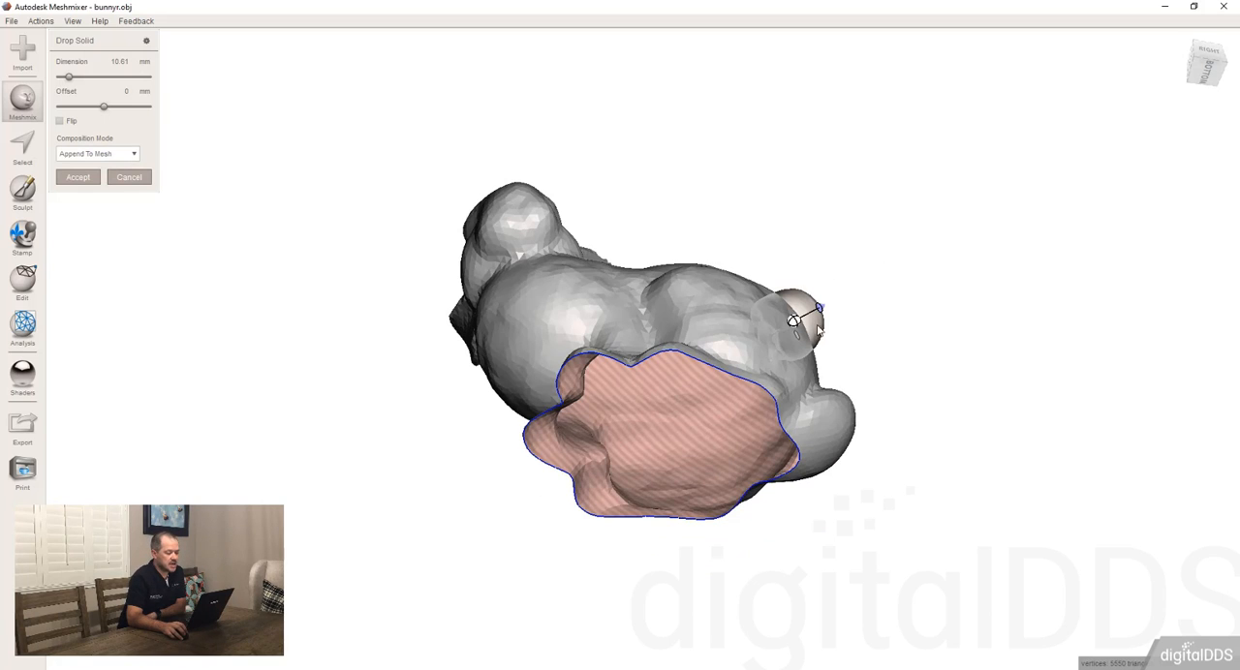
{"action": "right_click_drag", "start_coordinate": [816, 330], "coordinate": [752, 385]}
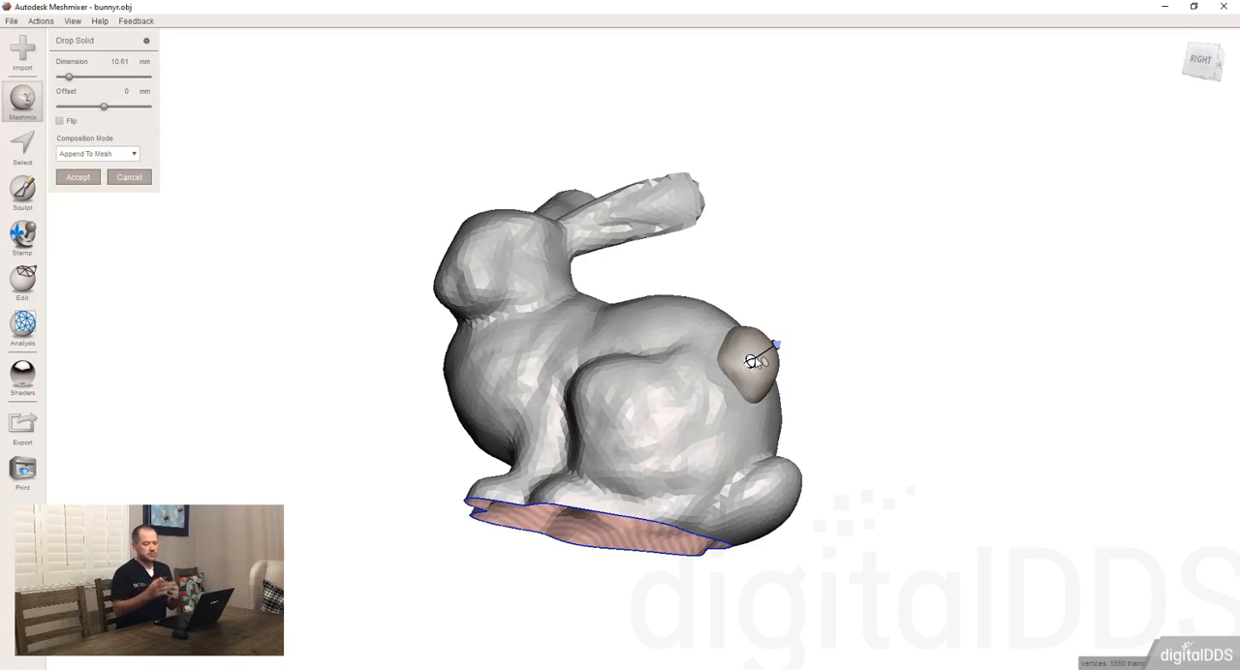
{"action": "left_click", "coordinate": [118, 155]}
{"action": "left_click", "coordinate": [96, 181]}
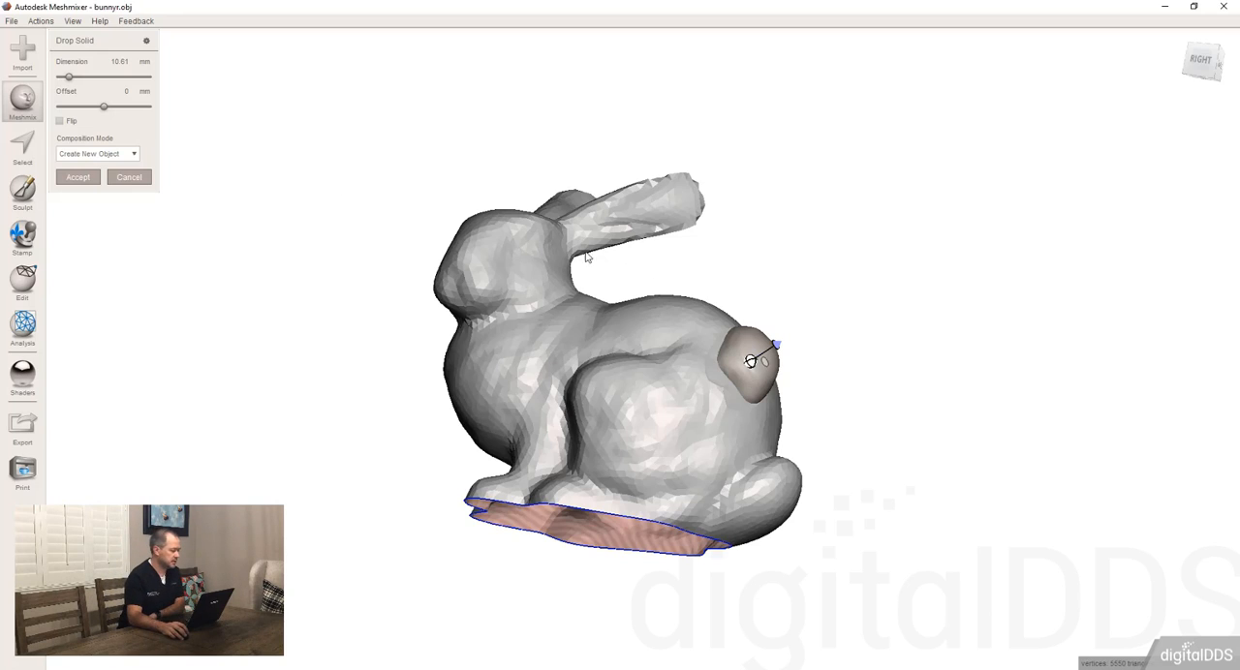
Step: Set the dropped tooth's composition mode to Boolean Union and inspect it from the rabbit's open underside
{"action": "left_click", "coordinate": [116, 155]}
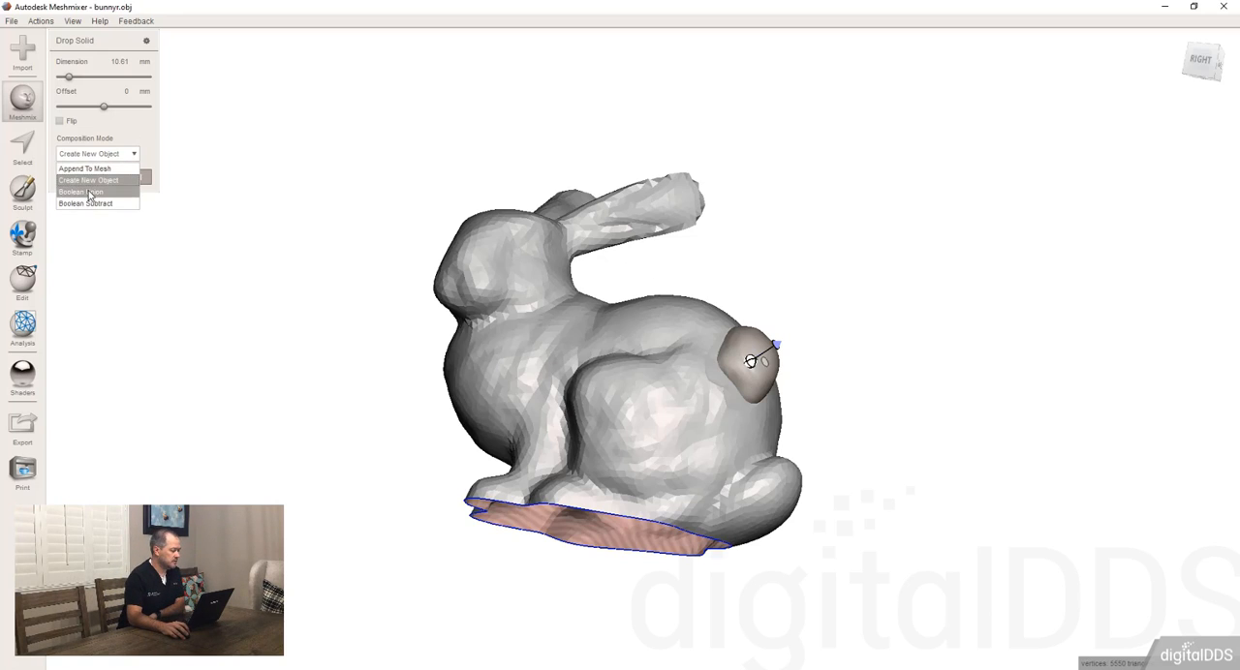
{"action": "left_click", "coordinate": [90, 192]}
{"action": "right_click_drag", "start_coordinate": [705, 324], "coordinate": [755, 405]}
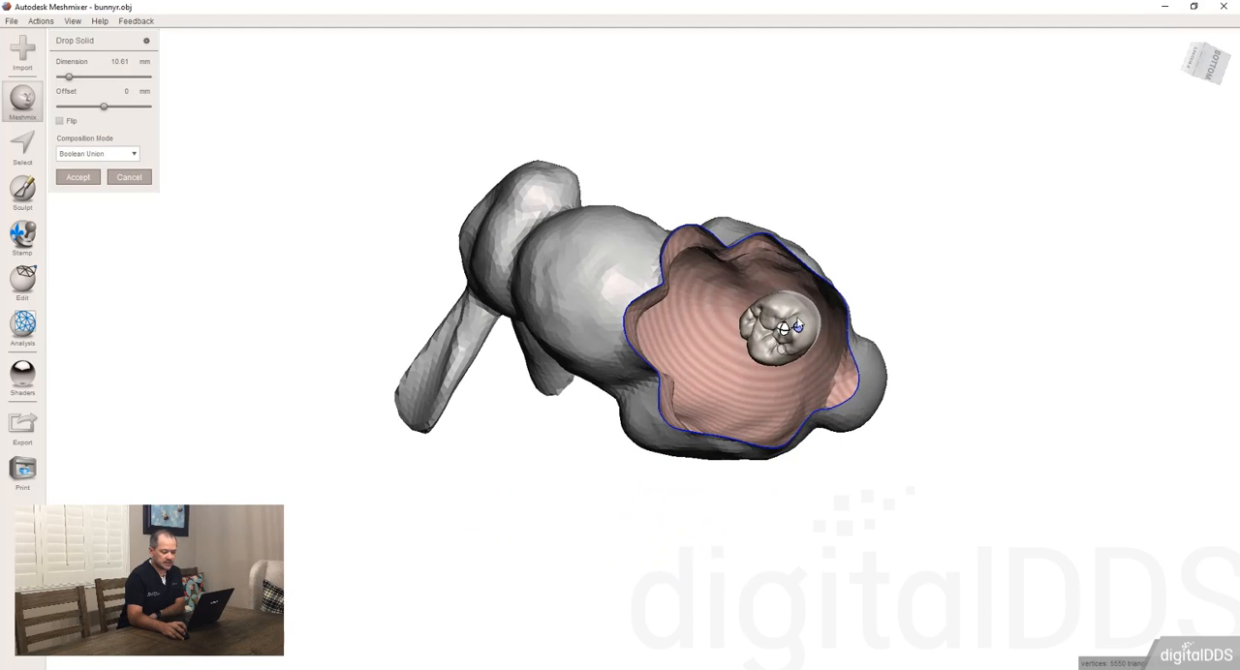
Step: Try the Boolean Subtract composition mode for the tooth on the rabbit's rump and inspect the resulting cut
{"action": "right_click_drag", "start_coordinate": [869, 296], "coordinate": [721, 387]}
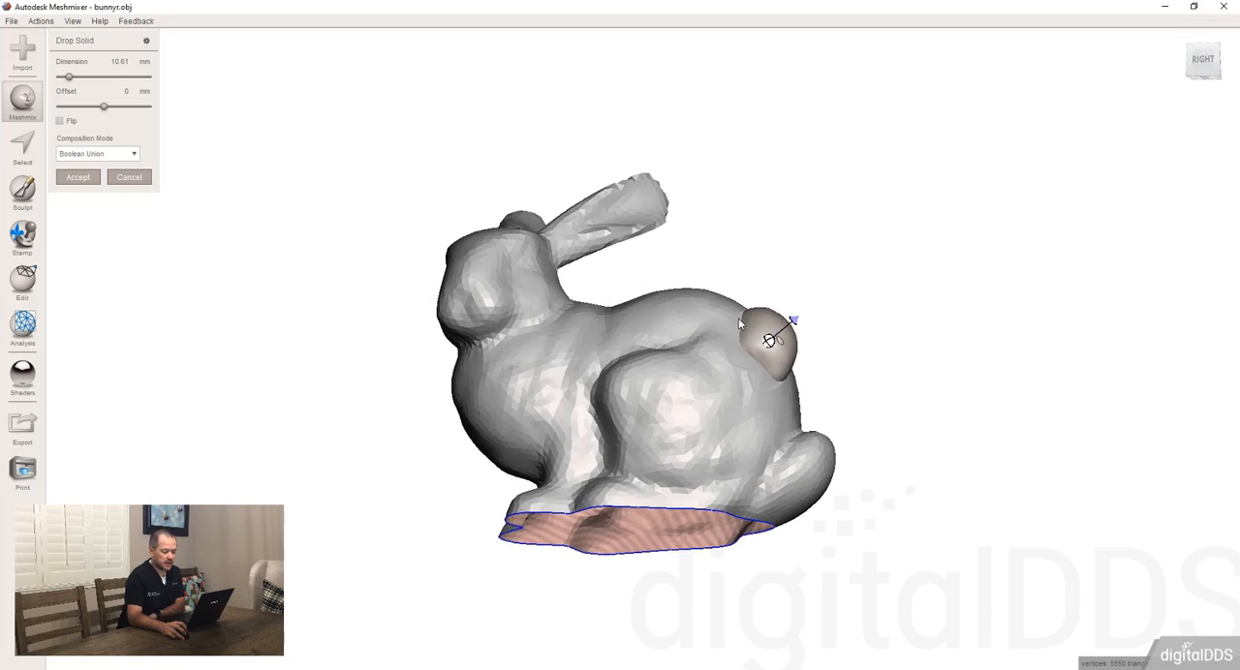
{"action": "right_click_drag", "start_coordinate": [757, 340], "coordinate": [710, 344]}
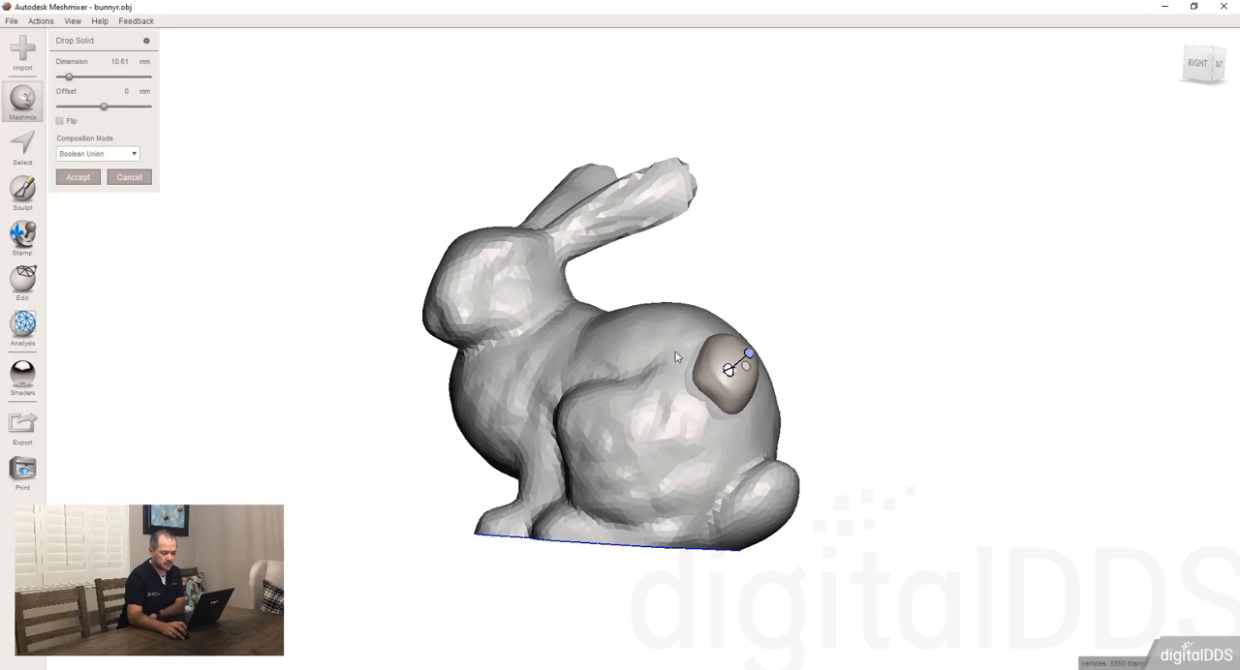
{"action": "right_click_drag", "start_coordinate": [624, 462], "coordinate": [767, 247]}
{"action": "right_click_drag", "start_coordinate": [668, 428], "coordinate": [653, 451]}
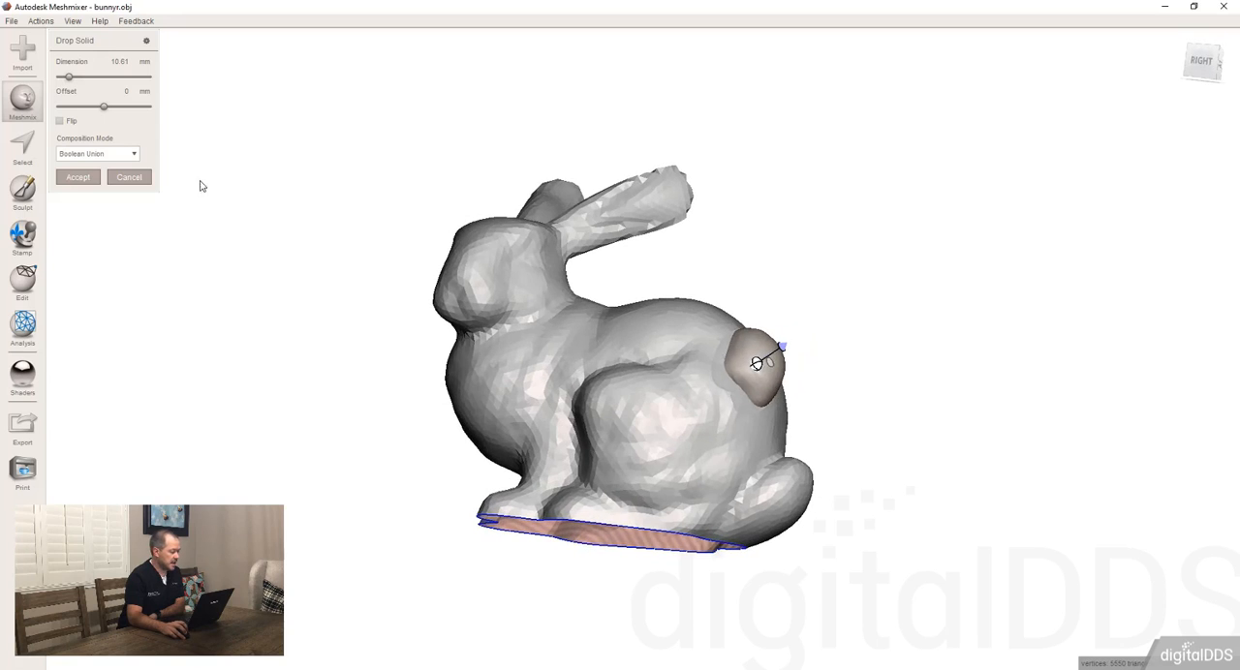
{"action": "left_click", "coordinate": [89, 154]}
{"action": "left_click", "coordinate": [101, 203]}
{"action": "right_click_drag", "start_coordinate": [786, 389], "coordinate": [746, 312]}
{"action": "right_click_drag", "start_coordinate": [724, 352], "coordinate": [708, 328]}
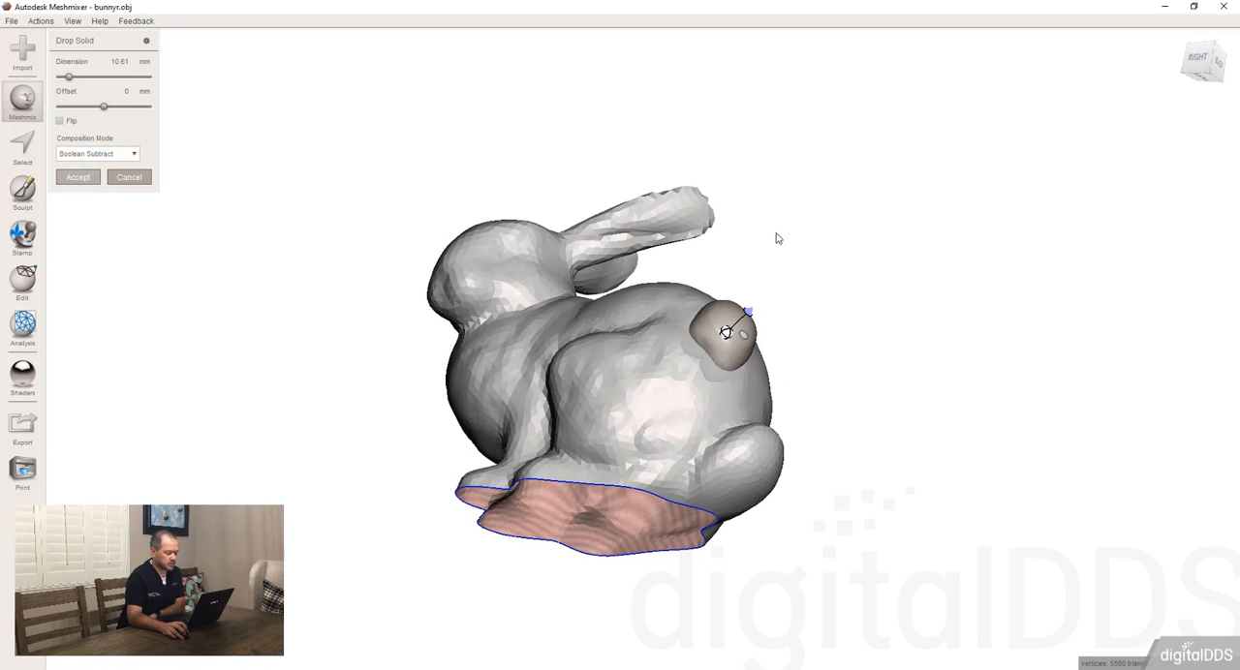
{"action": "key", "text": "Return"}
{"action": "right_click_drag", "start_coordinate": [819, 241], "coordinate": [699, 496]}
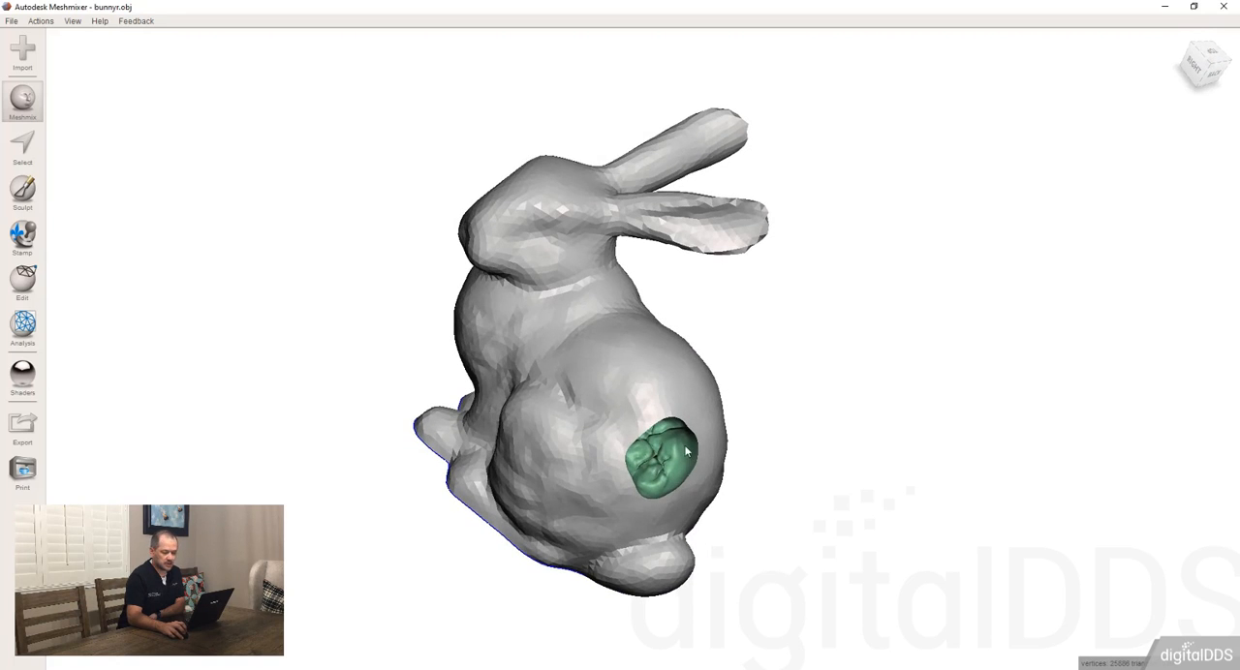
{"action": "right_click_drag", "start_coordinate": [683, 397], "coordinate": [592, 253]}
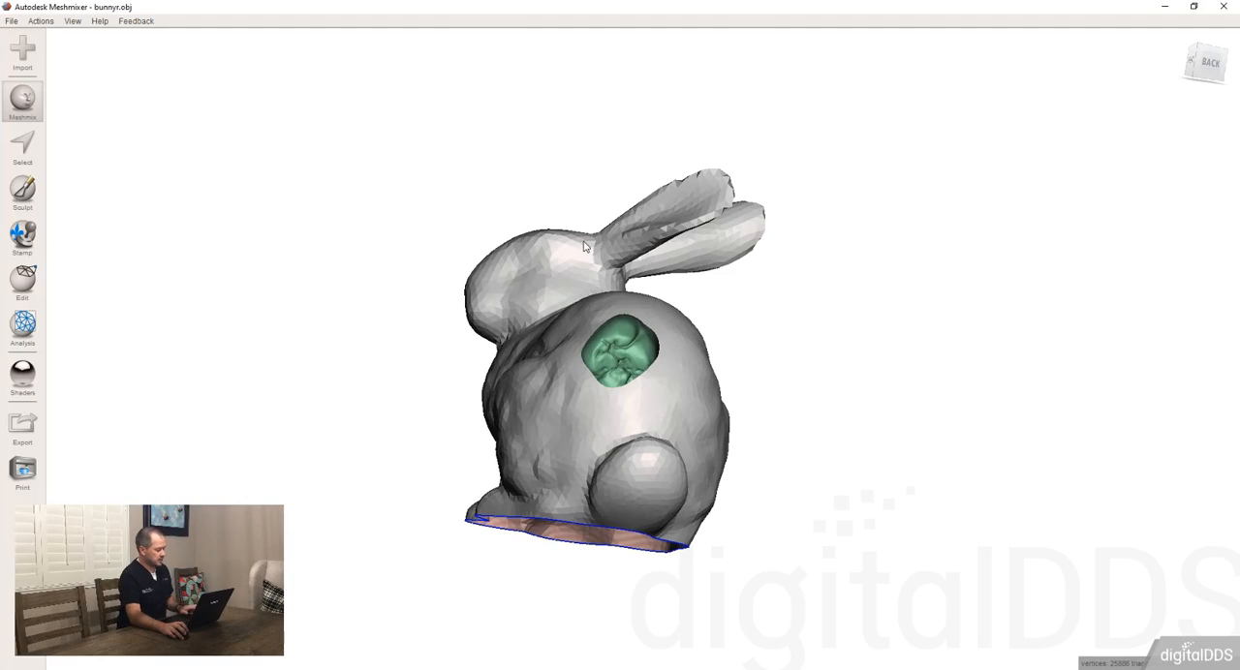
Step: Undo the subtraction, apply the tooth with Boolean Union instead, and inspect it from the rabbit's open underside
{"action": "key", "text": "ctrl+z"}
{"action": "left_click", "coordinate": [96, 155]}
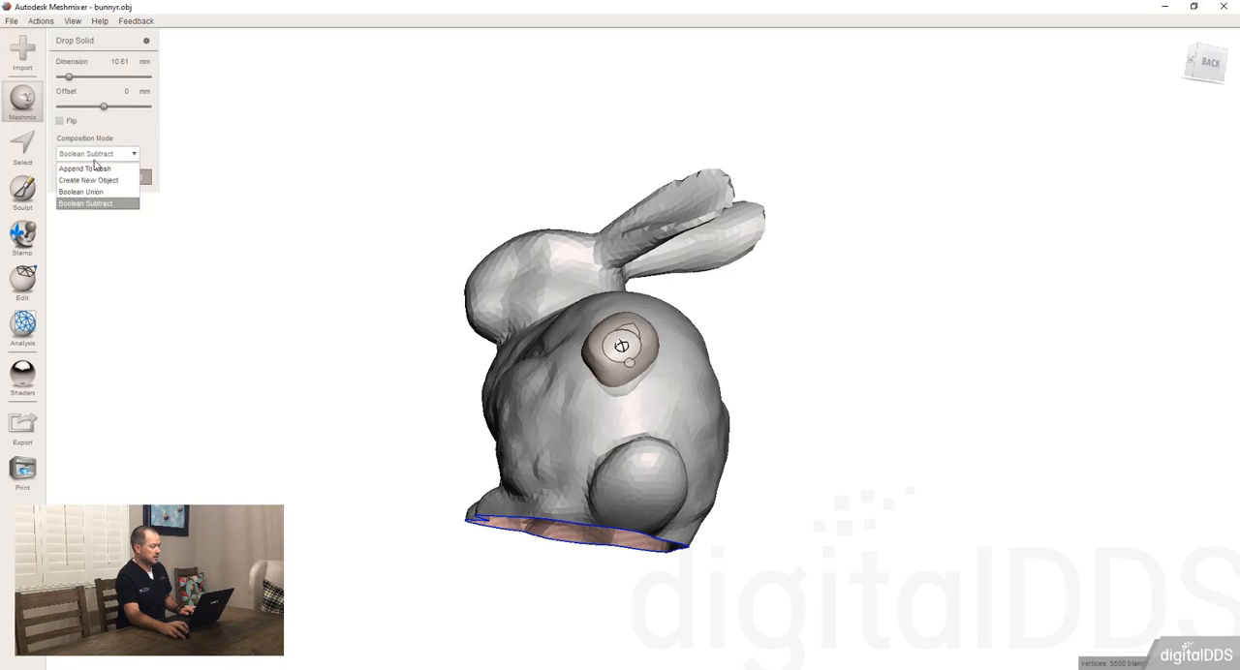
{"action": "left_click", "coordinate": [87, 192]}
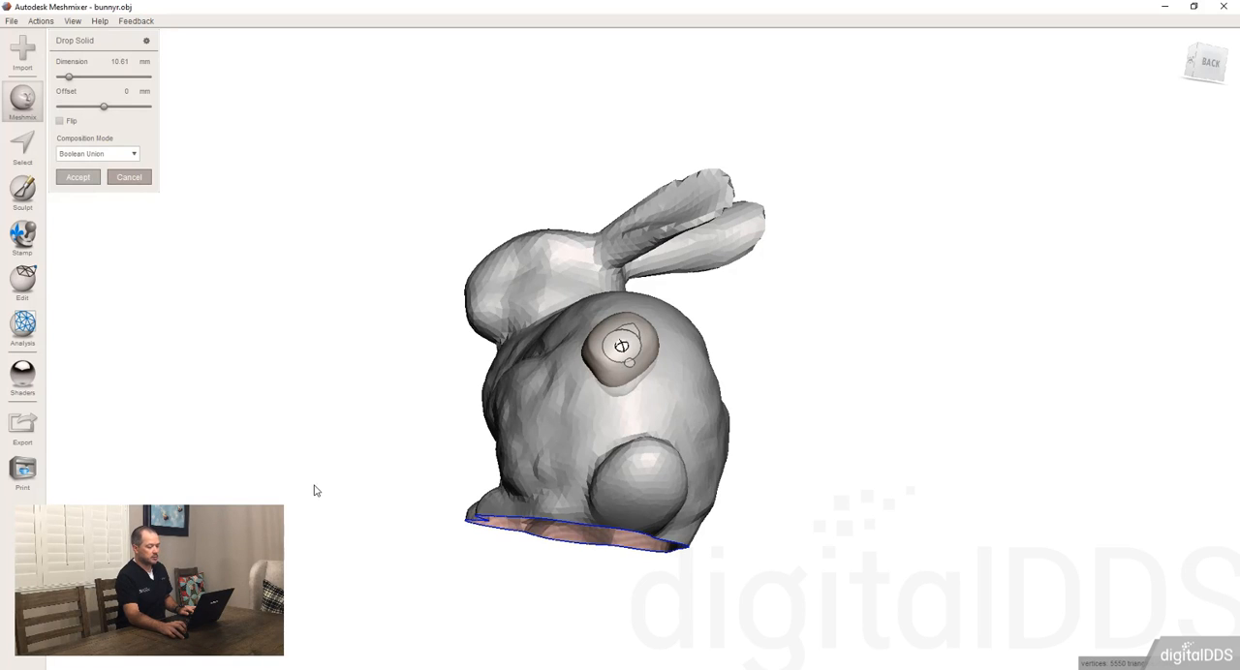
{"action": "right_click_drag", "start_coordinate": [311, 491], "coordinate": [600, 299]}
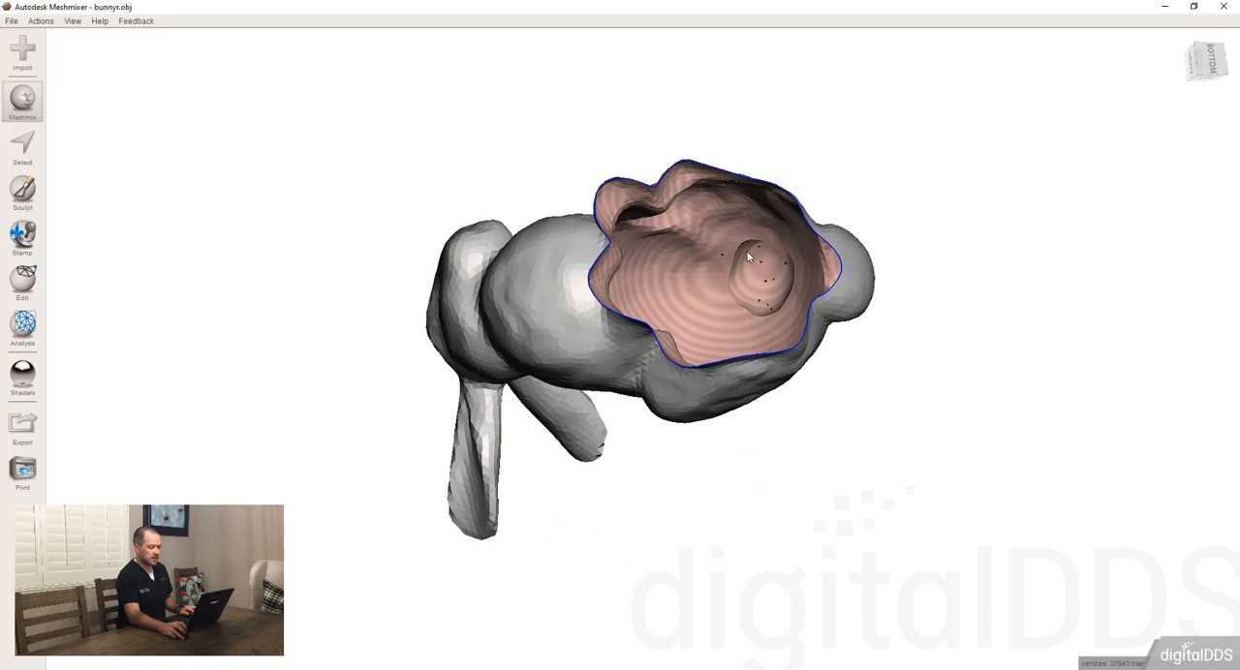
Step: Undo the union, apply the tooth with Create New Object, and select it separately from the rabbit
{"action": "key", "text": "ctrl+z"}
{"action": "right_click_drag", "start_coordinate": [352, 105], "coordinate": [194, 184]}
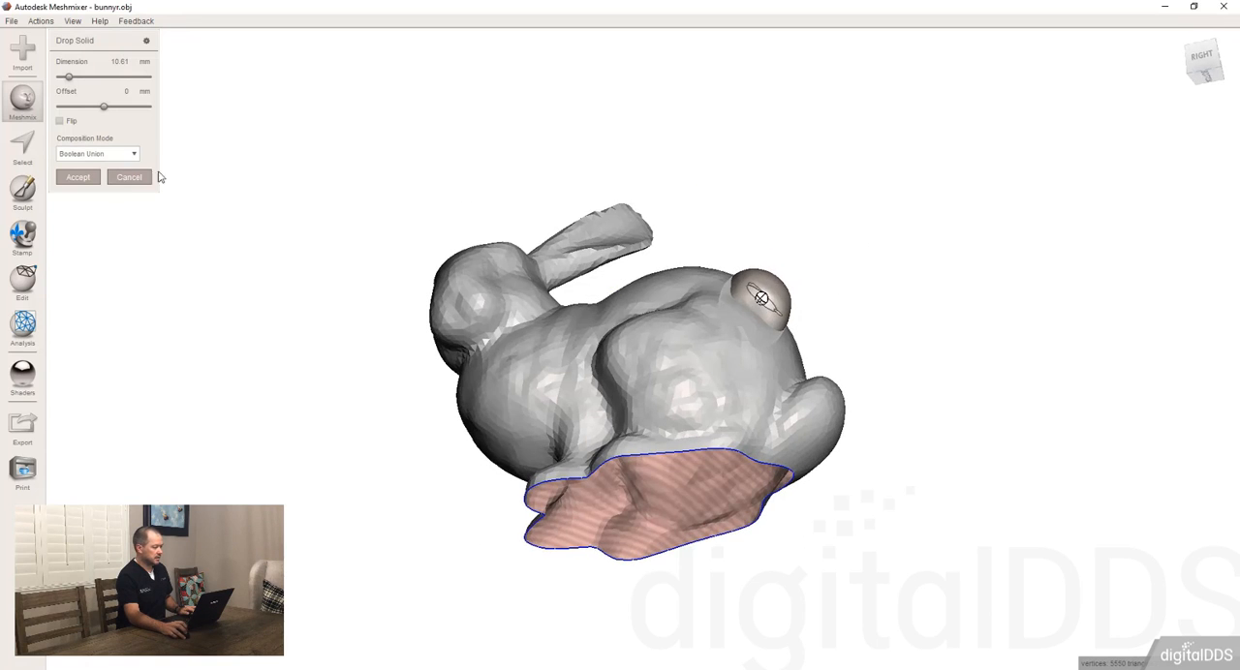
{"action": "left_click", "coordinate": [122, 155]}
{"action": "left_click", "coordinate": [81, 181]}
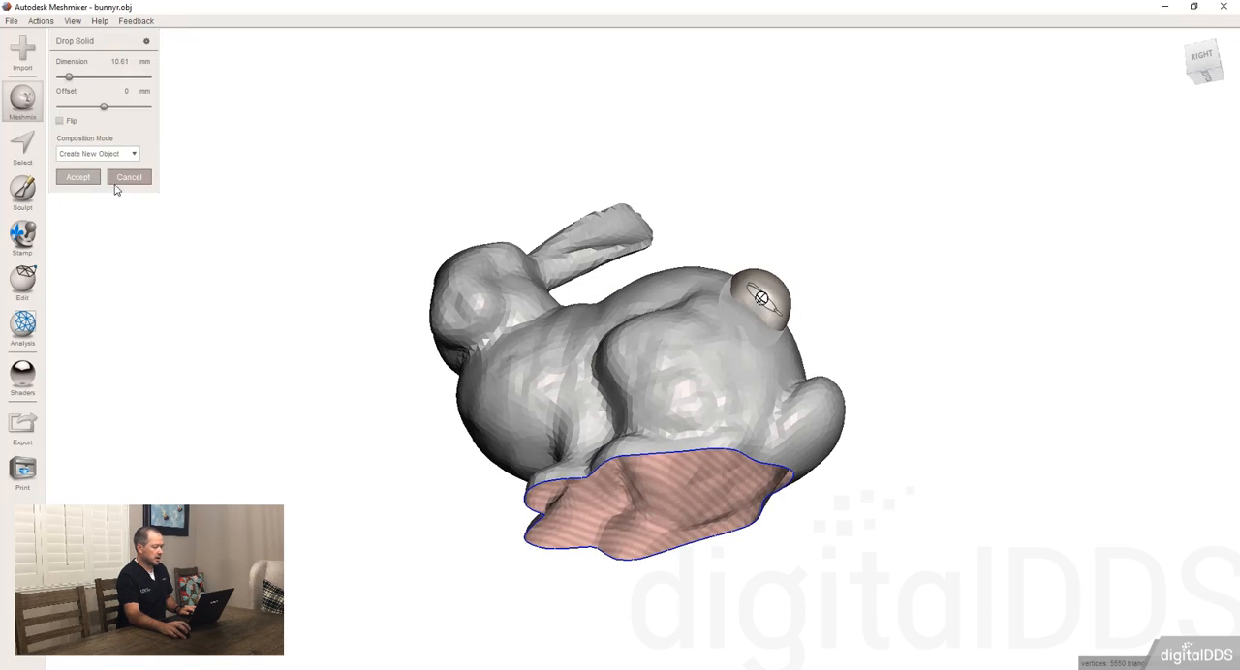
{"action": "right_click_drag", "start_coordinate": [758, 202], "coordinate": [766, 301]}
{"action": "left_click", "coordinate": [745, 374]}
{"action": "left_click", "coordinate": [703, 429]}
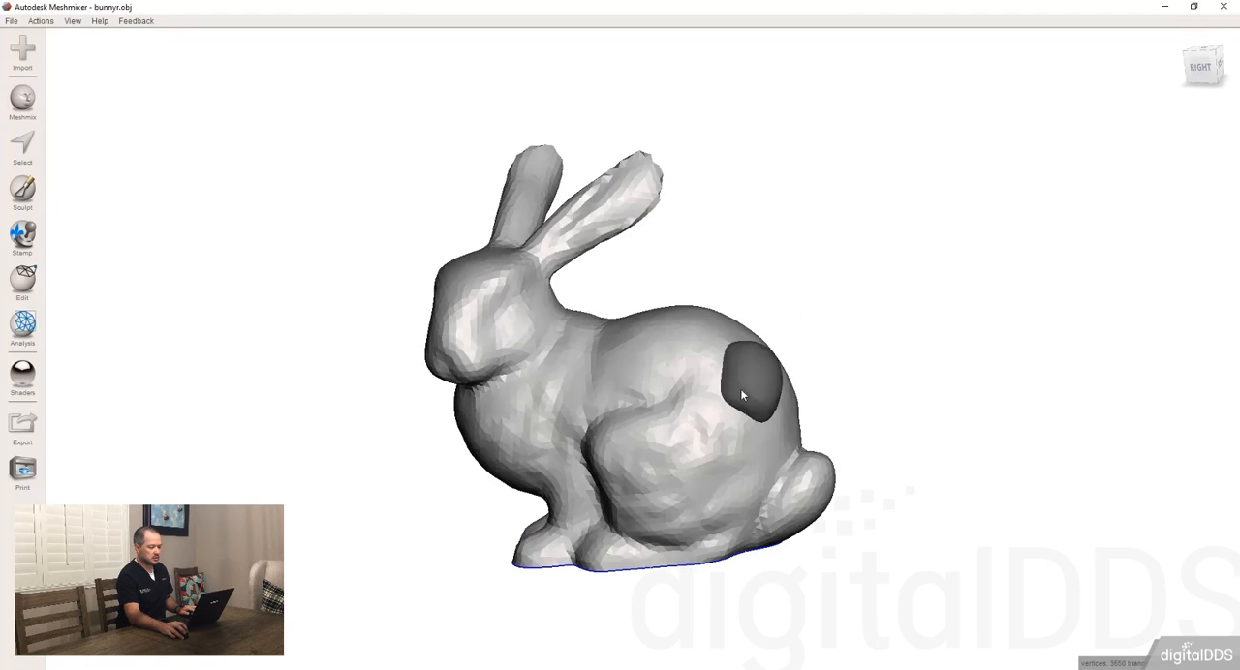
{"action": "left_click", "coordinate": [739, 389]}
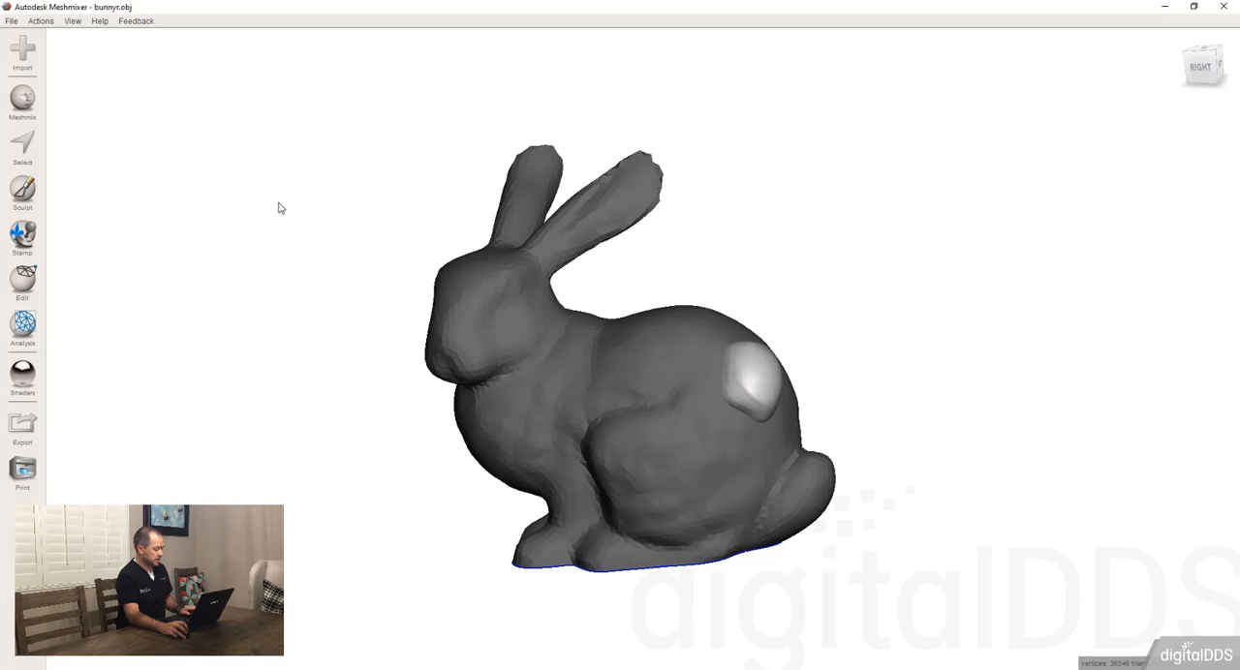
Step: Show the Object Browser and move it clear of the rabbit model
{"action": "key", "text": "ctrl+shift+o"}
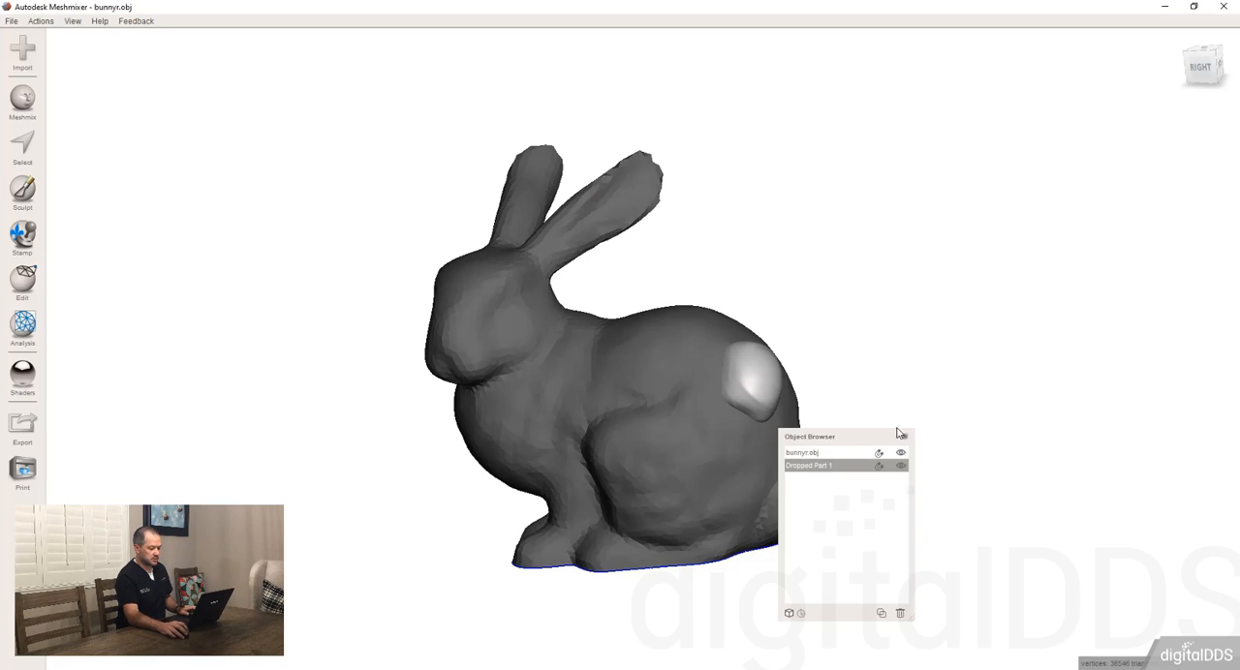
{"action": "left_click_drag", "start_coordinate": [853, 443], "coordinate": [1118, 443]}
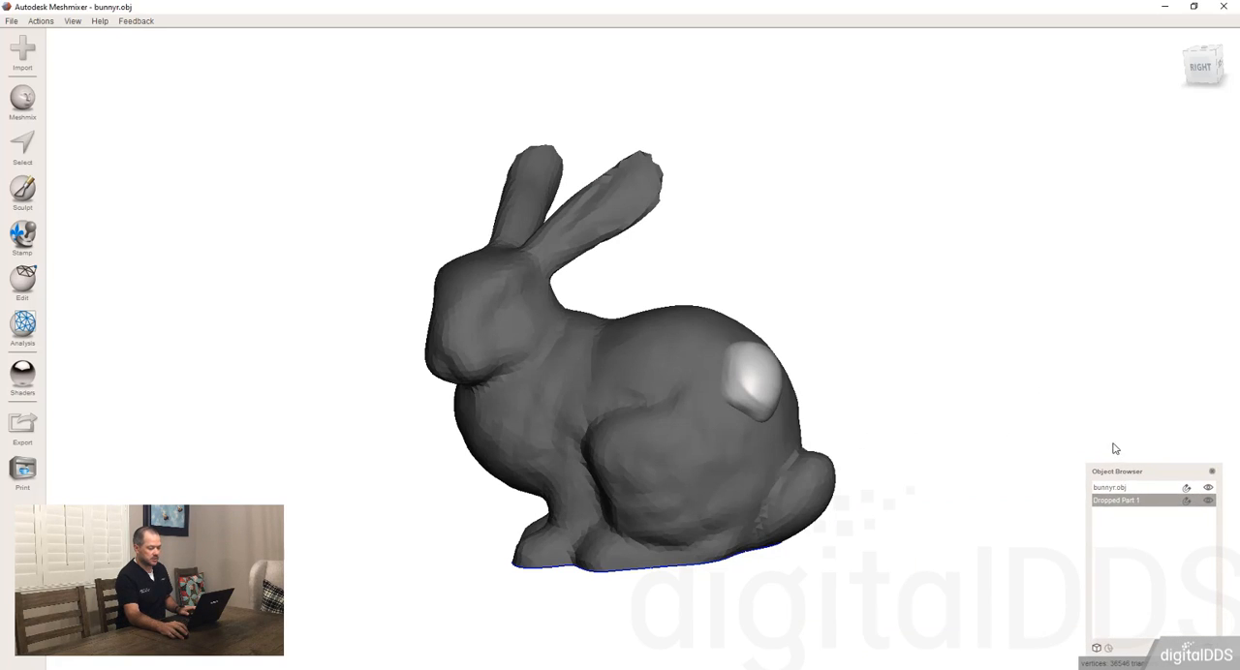
{"action": "key", "text": "Tab"}
{"action": "key", "text": "Tab"}
{"action": "key", "text": "Tab"}
{"action": "key", "text": "Tab"}
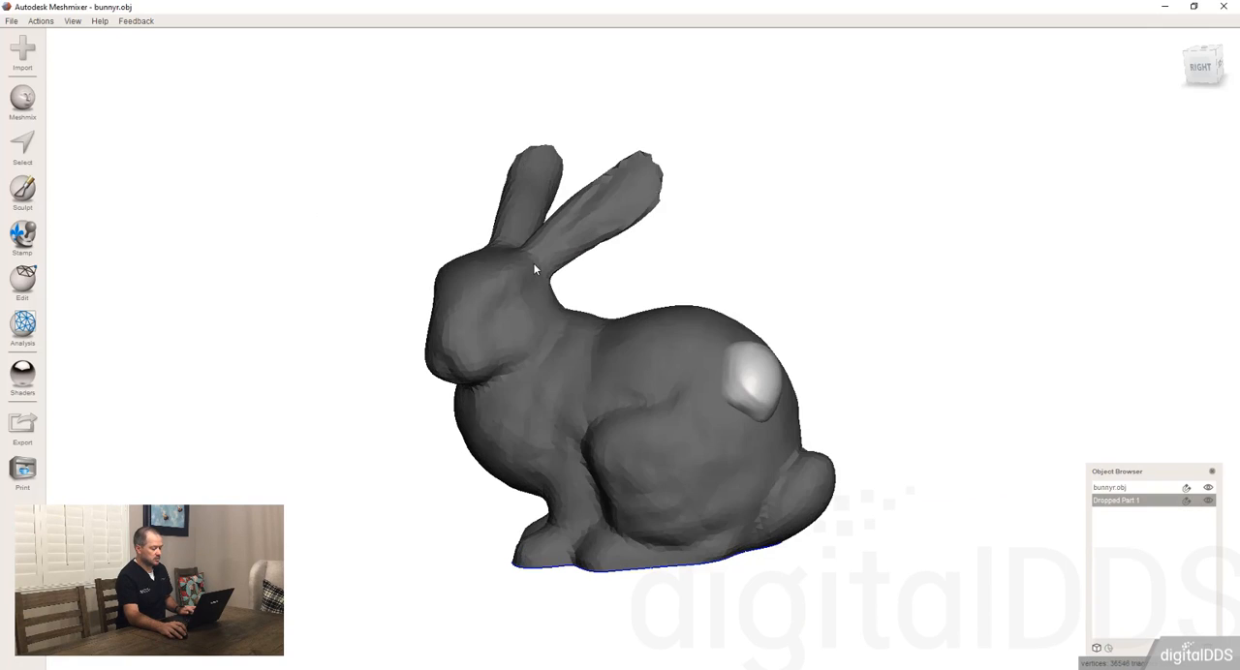
Step: Undo the tooth's separate-object drop and apply it with the Append To Mesh composition mode
{"action": "key", "text": "ctrl+z"}
{"action": "key", "text": "ctrl+z"}
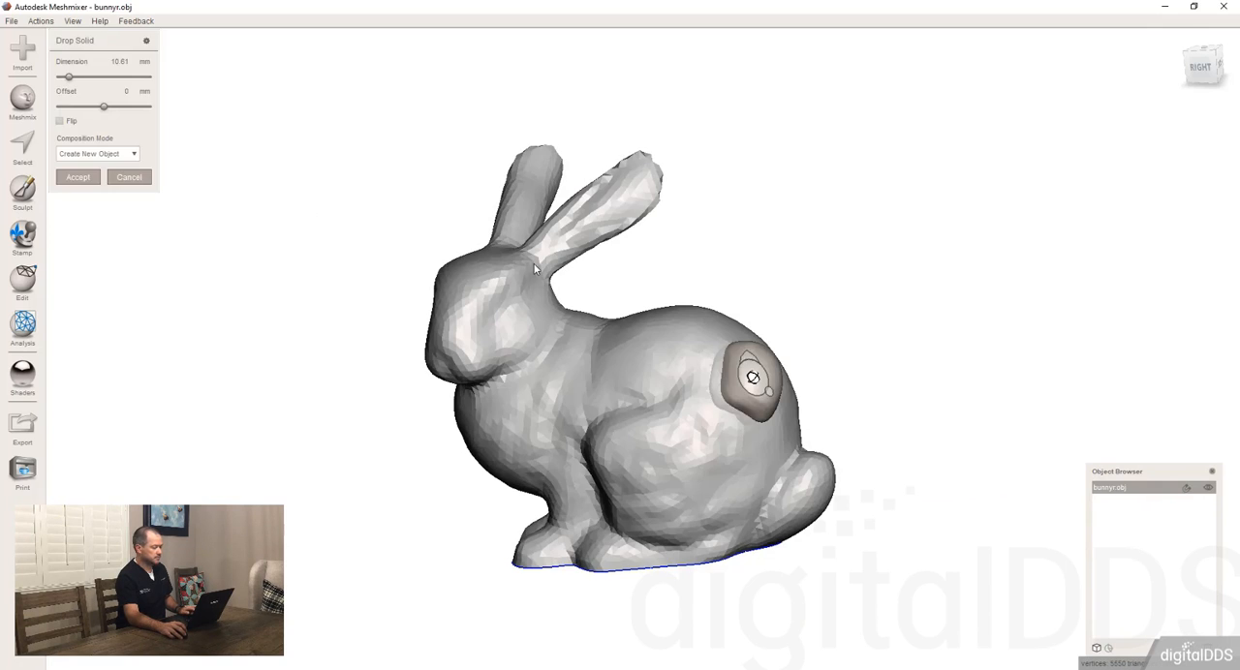
{"action": "left_click", "coordinate": [79, 155]}
{"action": "left_click", "coordinate": [83, 182]}
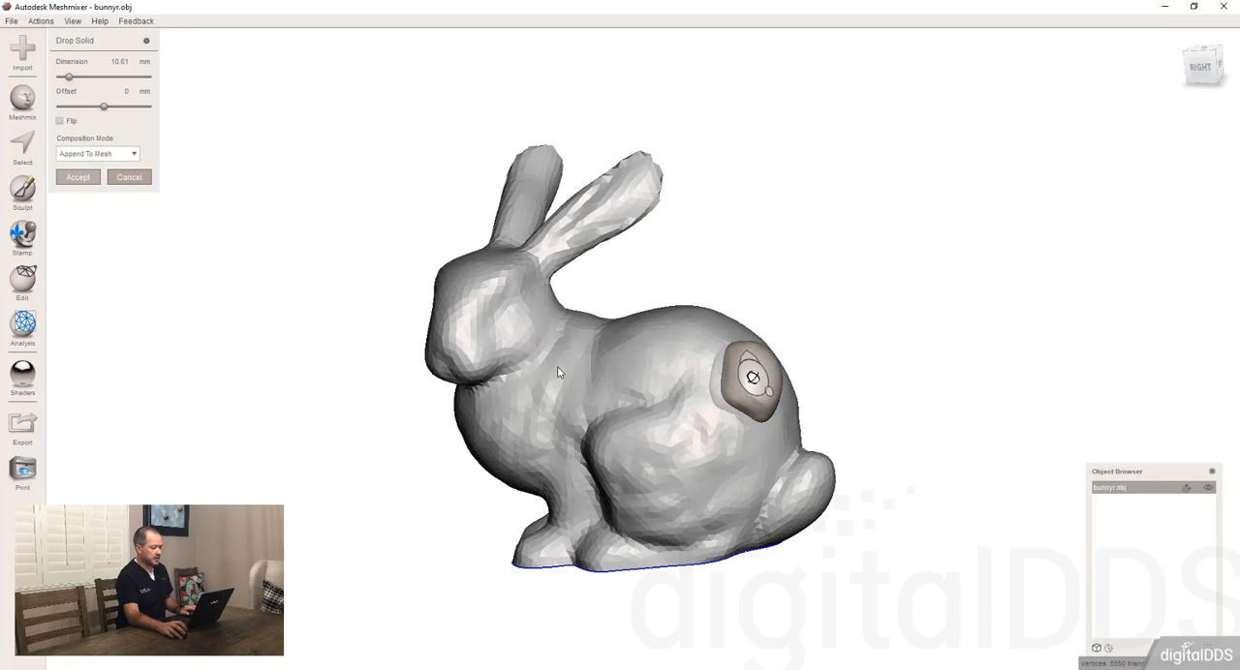
{"action": "key", "text": "Return"}
{"action": "mouse_move", "coordinate": [675, 418]}
{"action": "right_mouse_down"}
{"action": "mouse_move", "coordinate": [800, 232]}
{"action": "mouse_move", "coordinate": [680, 459]}
{"action": "mouse_move", "coordinate": [664, 404]}
{"action": "right_mouse_up"}
Step: Select the rabbit's whole connected shell without the tooth and separate it into its own object
{"action": "key", "text": "s"}
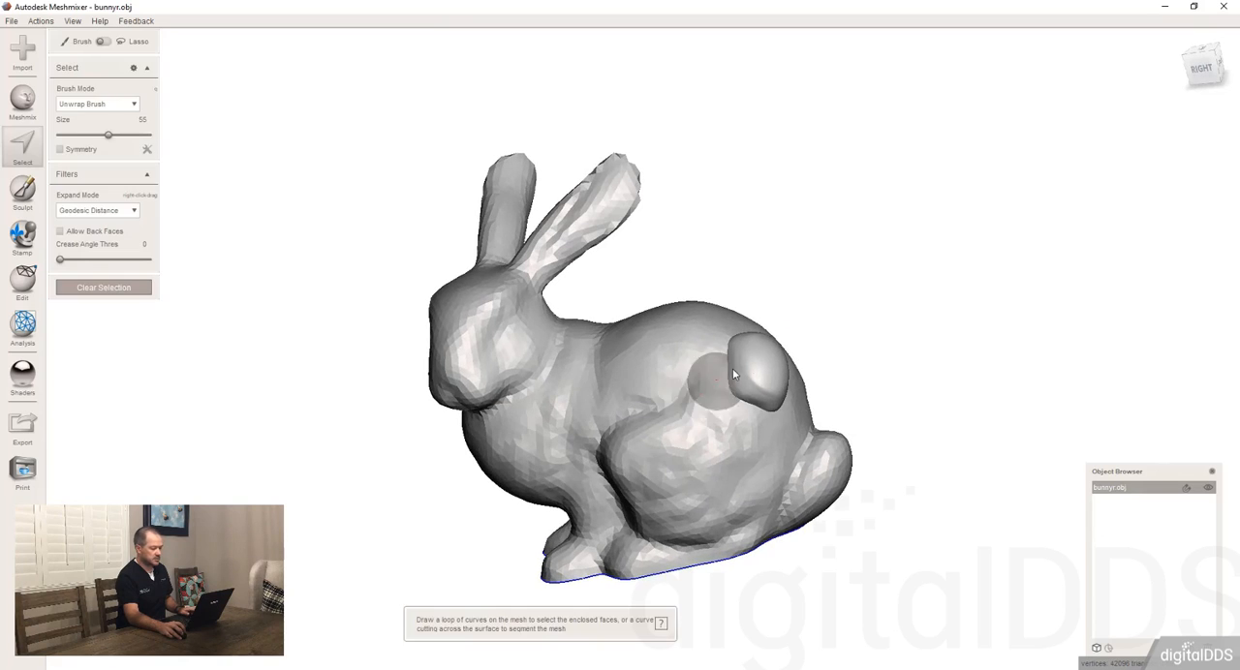
{"action": "left_click", "coordinate": [642, 380]}
{"action": "double_click", "coordinate": [642, 379]}
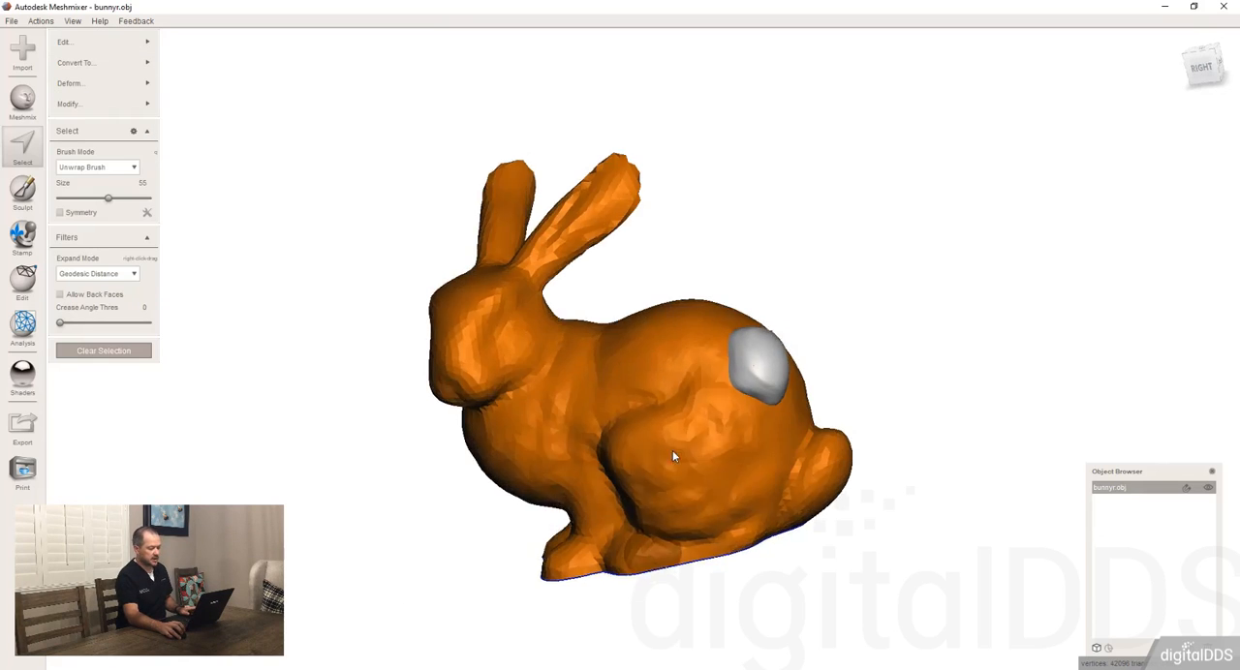
{"action": "mouse_move", "coordinate": [672, 451]}
{"action": "right_mouse_down"}
{"action": "mouse_move", "coordinate": [753, 273]}
{"action": "mouse_move", "coordinate": [700, 401]}
{"action": "mouse_move", "coordinate": [691, 392]}
{"action": "right_mouse_up"}
{"action": "key", "text": "y"}
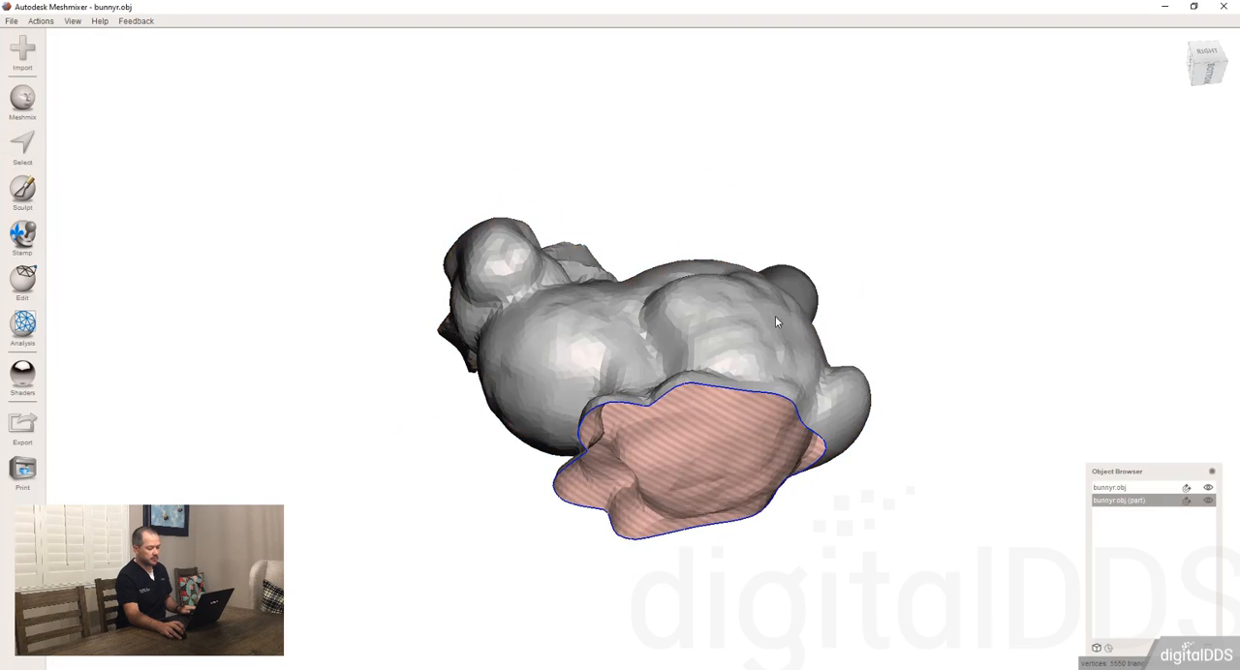
Step: Make the separated tooth the active object and delete it, keeping the rabbit
{"action": "right_click_drag", "start_coordinate": [775, 315], "coordinate": [761, 411]}
{"action": "left_click", "coordinate": [759, 371]}
{"action": "left_click", "coordinate": [730, 374]}
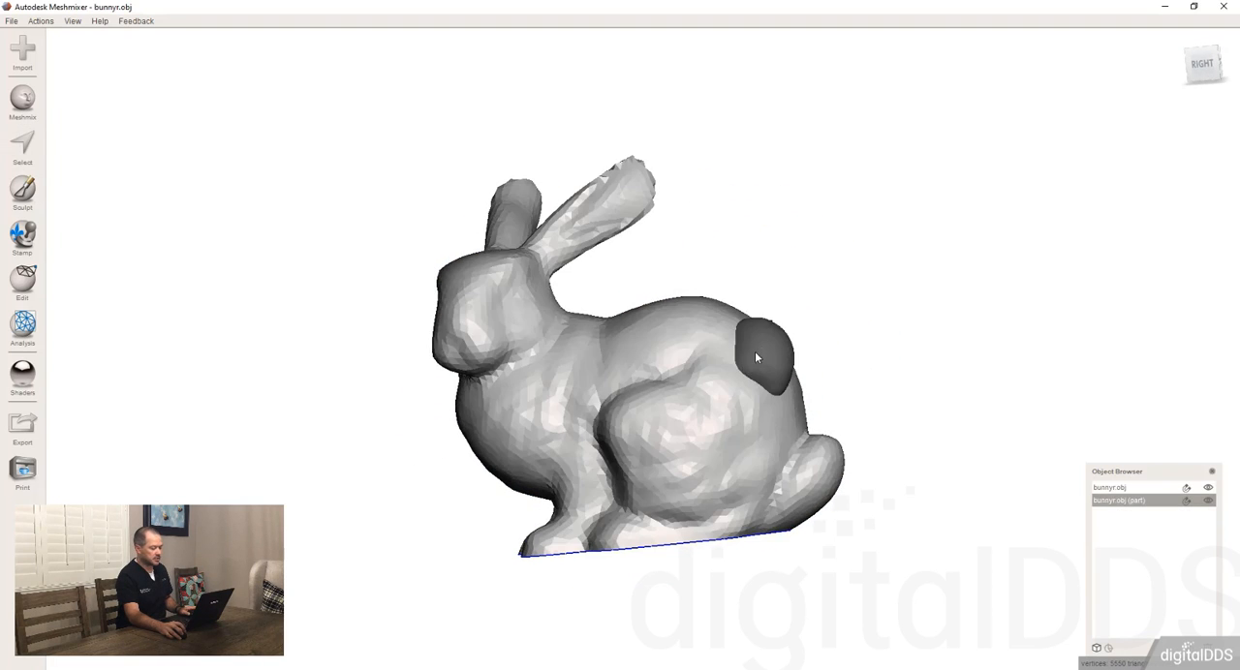
{"action": "left_click", "coordinate": [756, 359]}
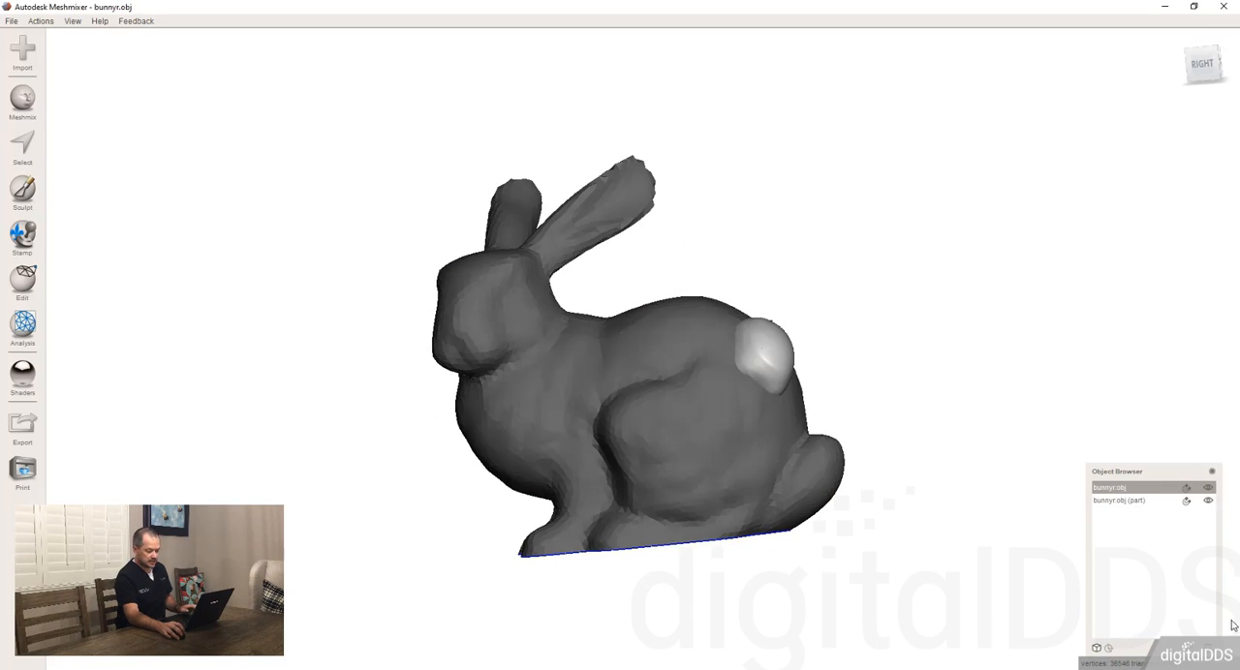
{"action": "key", "text": "Delete"}
Step: Switch the Meshmix part library to Letters
{"action": "left_click", "coordinate": [551, 417]}
{"action": "right_click_drag", "start_coordinate": [551, 416], "coordinate": [651, 417]}
{"action": "left_click", "coordinate": [23, 101]}
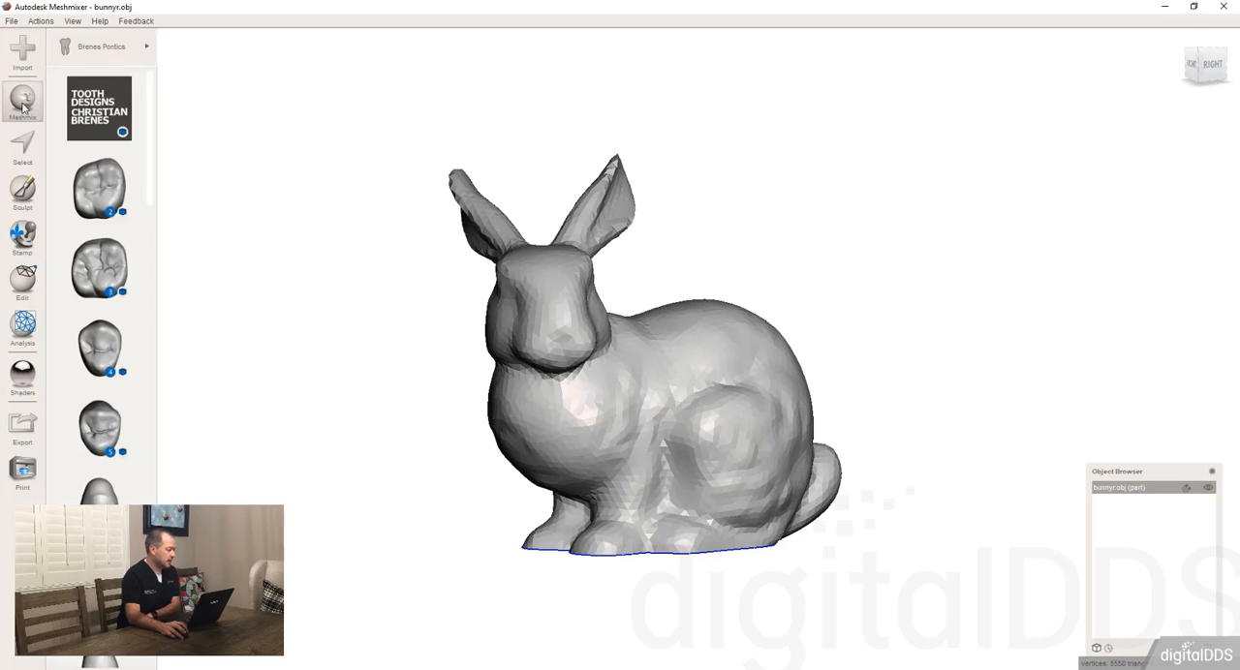
{"action": "left_click", "coordinate": [113, 50]}
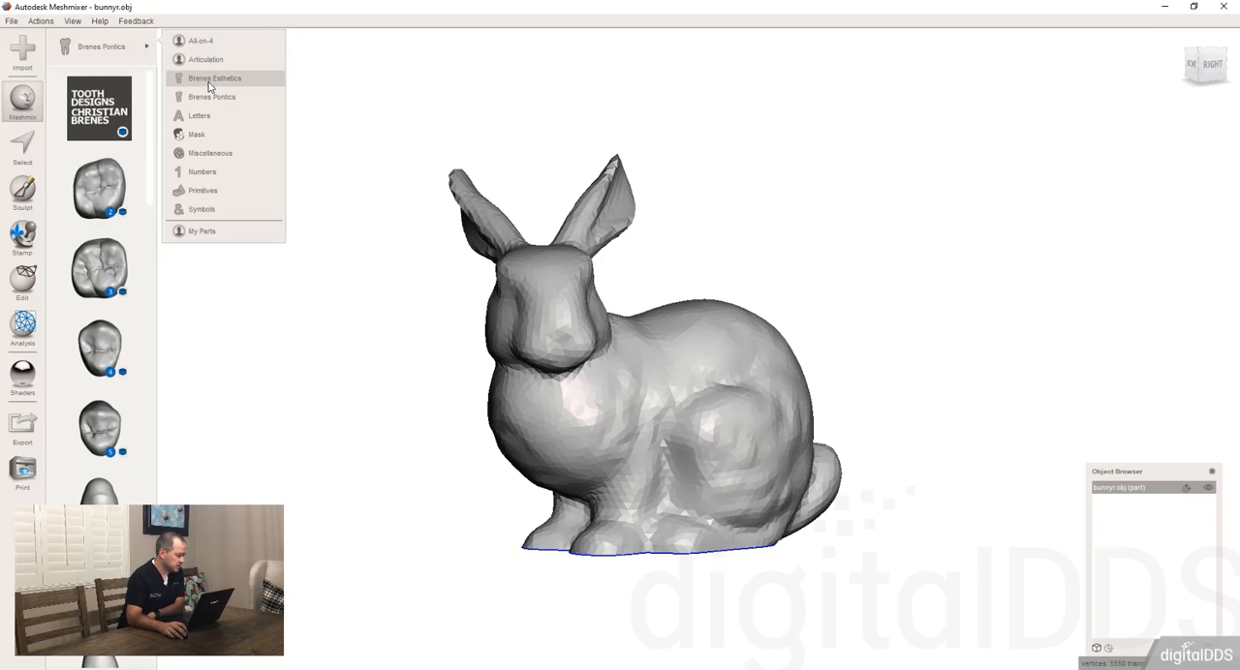
{"action": "left_click", "coordinate": [199, 120]}
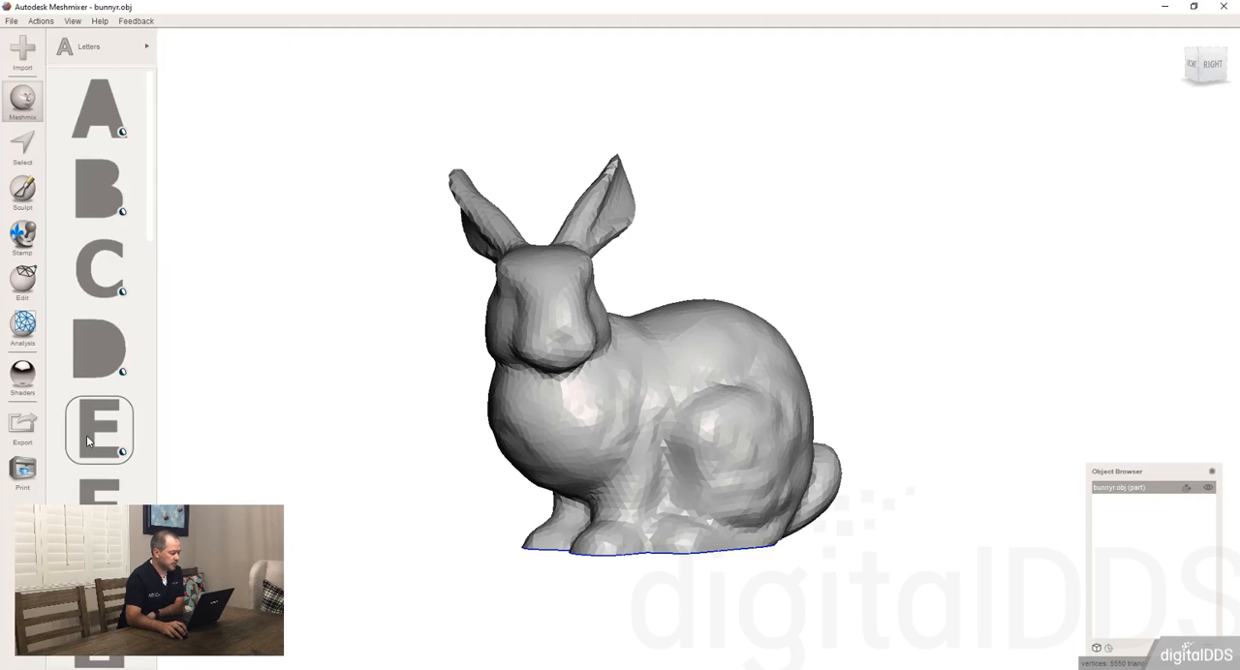
Step: Try placing the letter E on the rabbit's back and shifting it upward, and cancel the placement
{"action": "left_click_drag", "start_coordinate": [87, 442], "coordinate": [726, 334]}
{"action": "right_click_drag", "start_coordinate": [844, 261], "coordinate": [786, 354]}
{"action": "scroll", "coordinate": [785, 353], "scroll_direction": "up", "scroll_amount": 5}
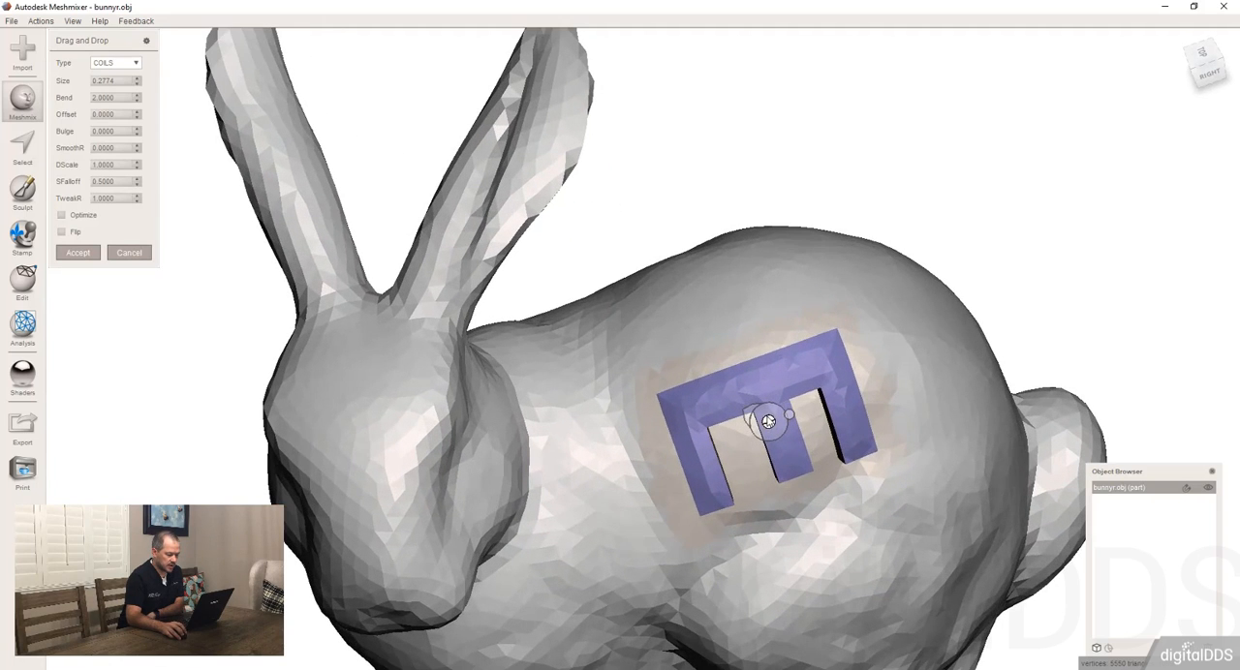
{"action": "left_click_drag", "start_coordinate": [767, 419], "coordinate": [775, 318]}
{"action": "scroll", "coordinate": [615, 311], "scroll_direction": "down", "scroll_amount": 5}
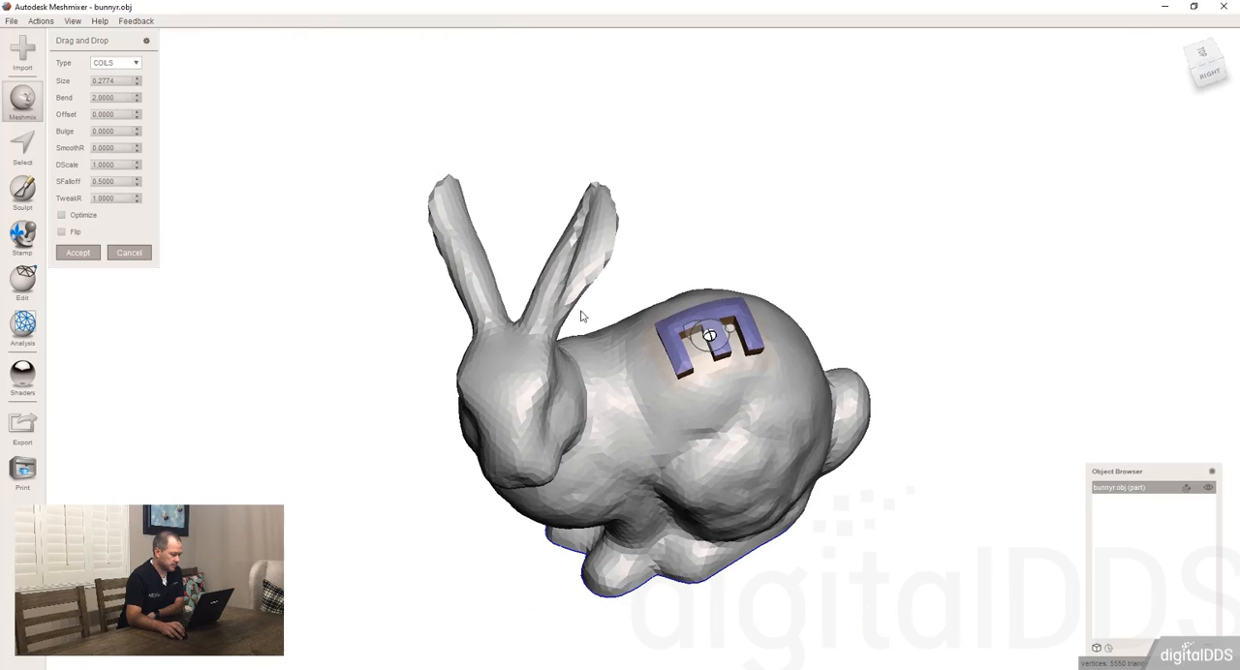
{"action": "left_click", "coordinate": [130, 254]}
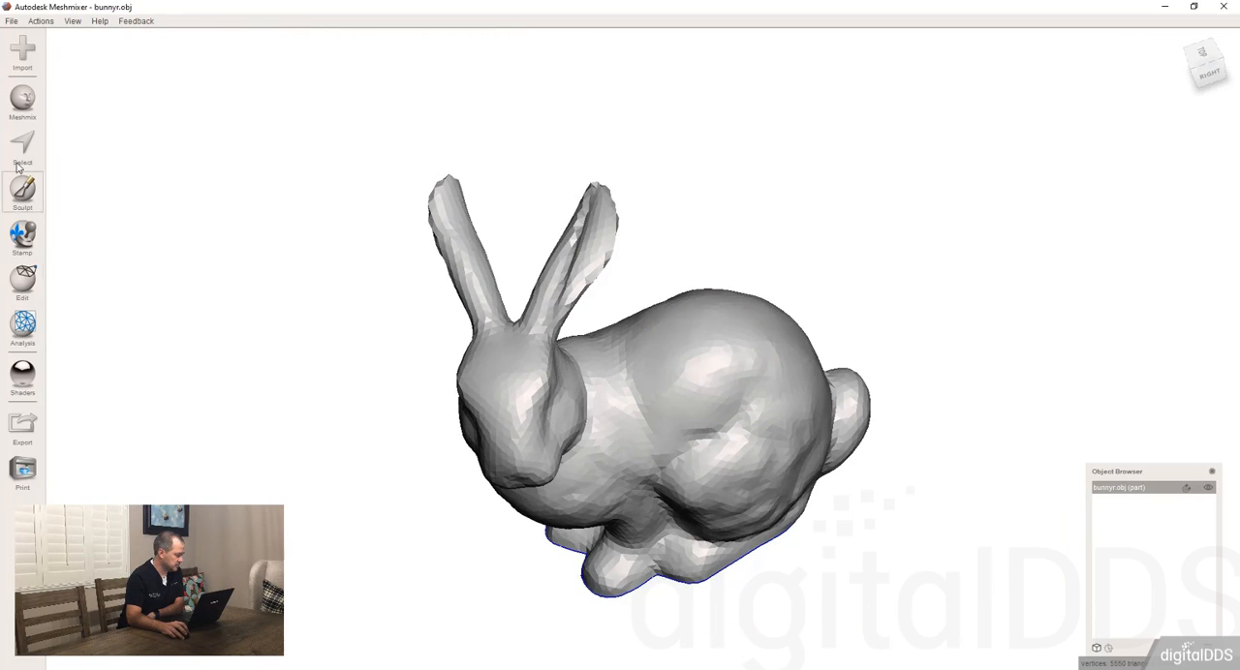
Step: Add the letter E as a separate object in the empty space behind the rabbit and accept its transform
{"action": "left_click", "coordinate": [22, 98]}
{"action": "left_click_drag", "start_coordinate": [98, 429], "coordinate": [911, 193]}
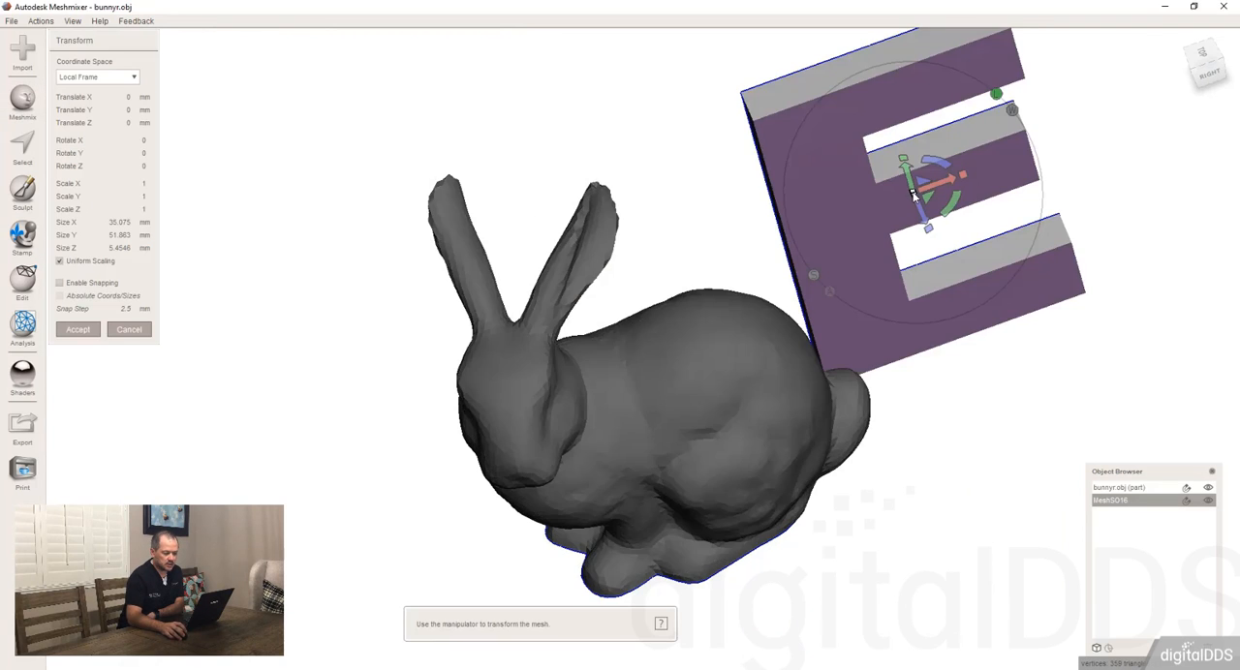
{"action": "right_click_drag", "start_coordinate": [911, 193], "coordinate": [101, 85]}
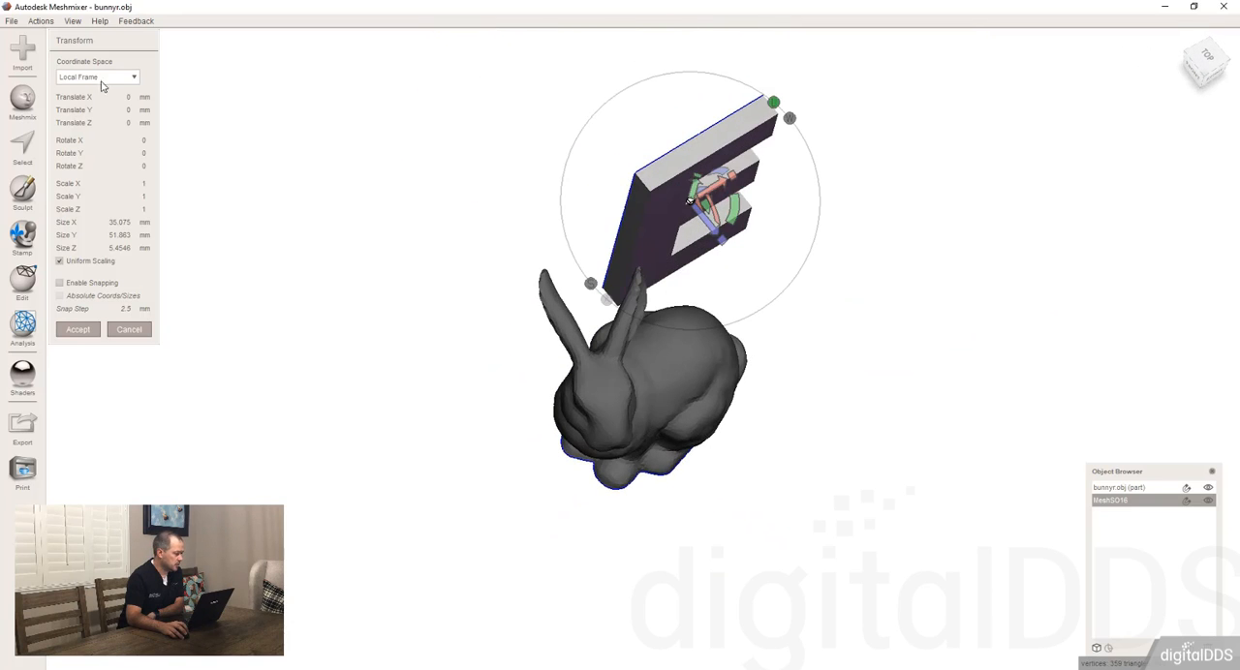
{"action": "left_click", "coordinate": [77, 330]}
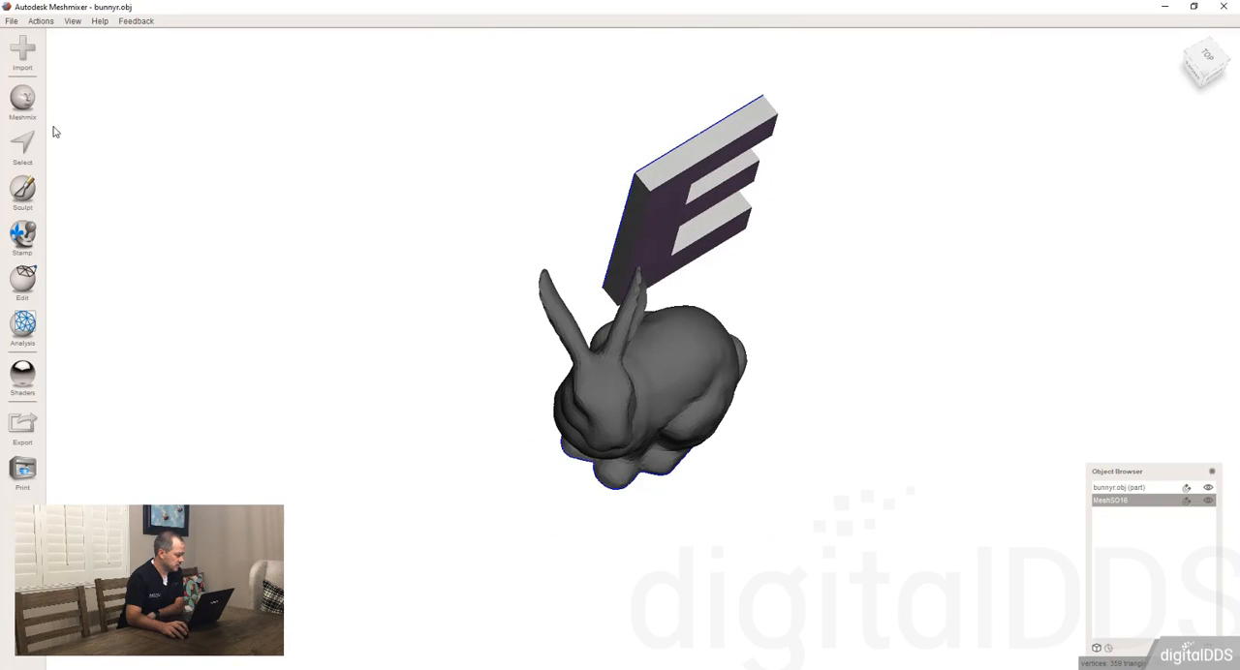
Step: Add the screw-shaped part from the All-on-4 library as a separate object beside the letter E and accept its transform
{"action": "left_click", "coordinate": [23, 102]}
{"action": "left_click", "coordinate": [92, 47]}
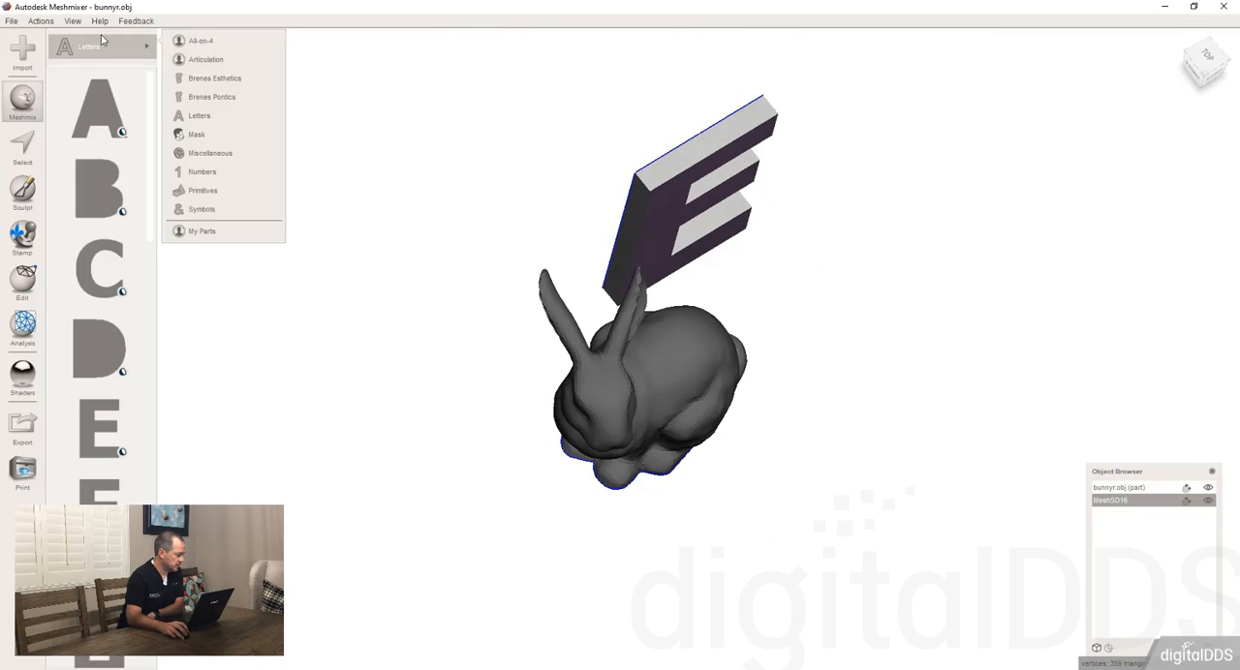
{"action": "left_click", "coordinate": [202, 44]}
{"action": "left_click_drag", "start_coordinate": [928, 224], "coordinate": [886, 224]}
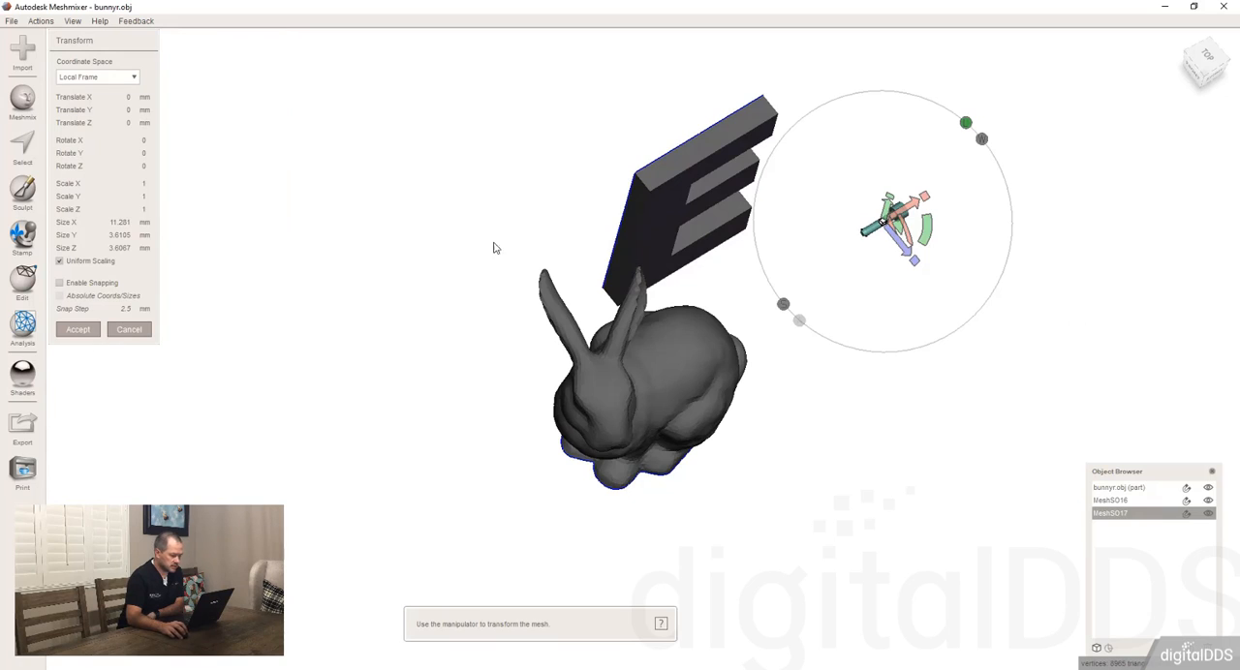
{"action": "left_click", "coordinate": [77, 329]}
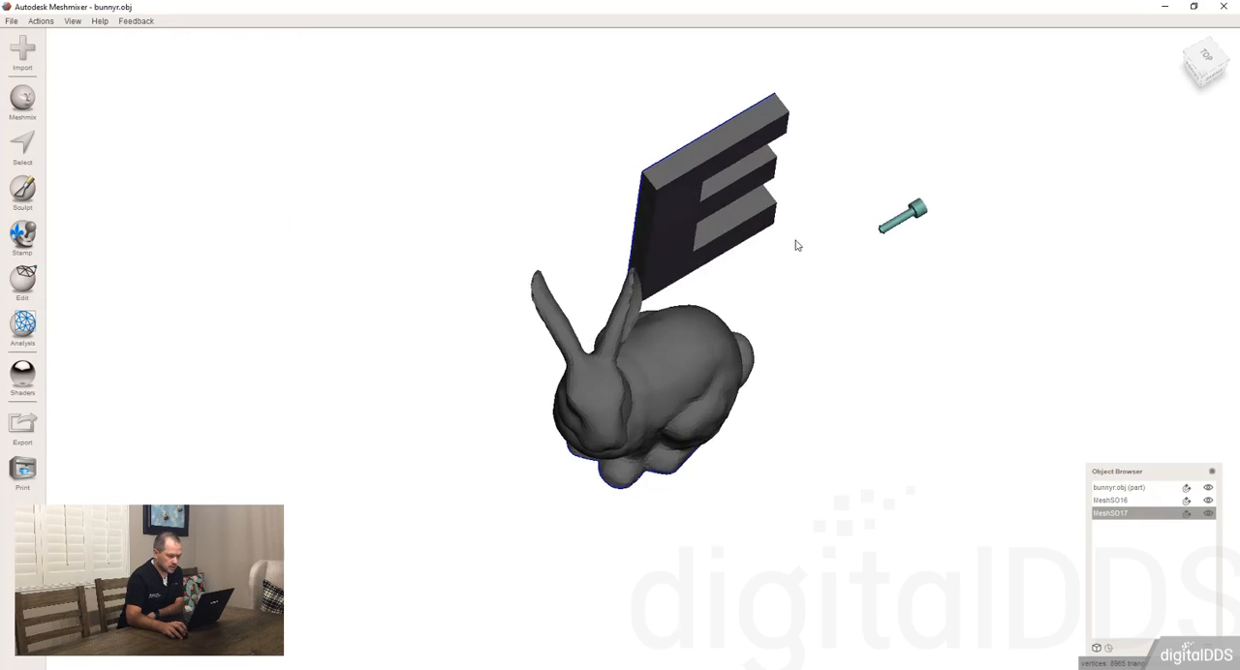
Step: Drop the screw-shaped part onto the rabbit's flank in Append To Mesh mode, rotate it upright and accept the placement
{"action": "right_click_drag", "start_coordinate": [797, 243], "coordinate": [858, 202]}
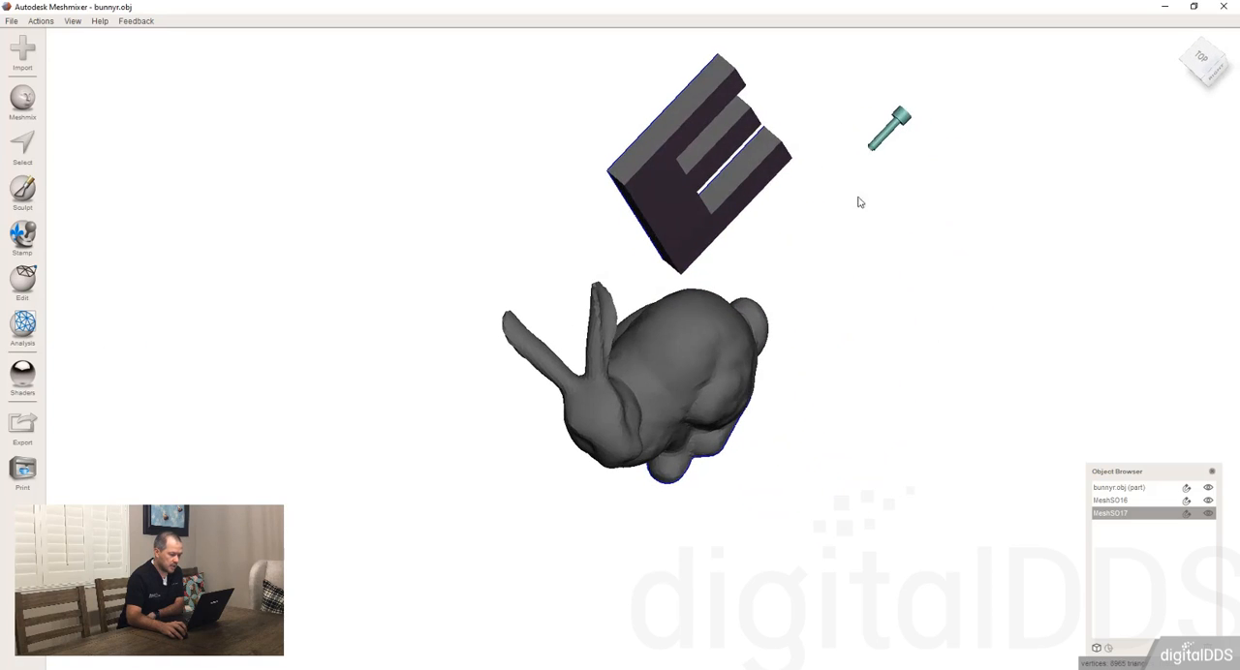
{"action": "right_click_drag", "start_coordinate": [928, 221], "coordinate": [719, 400]}
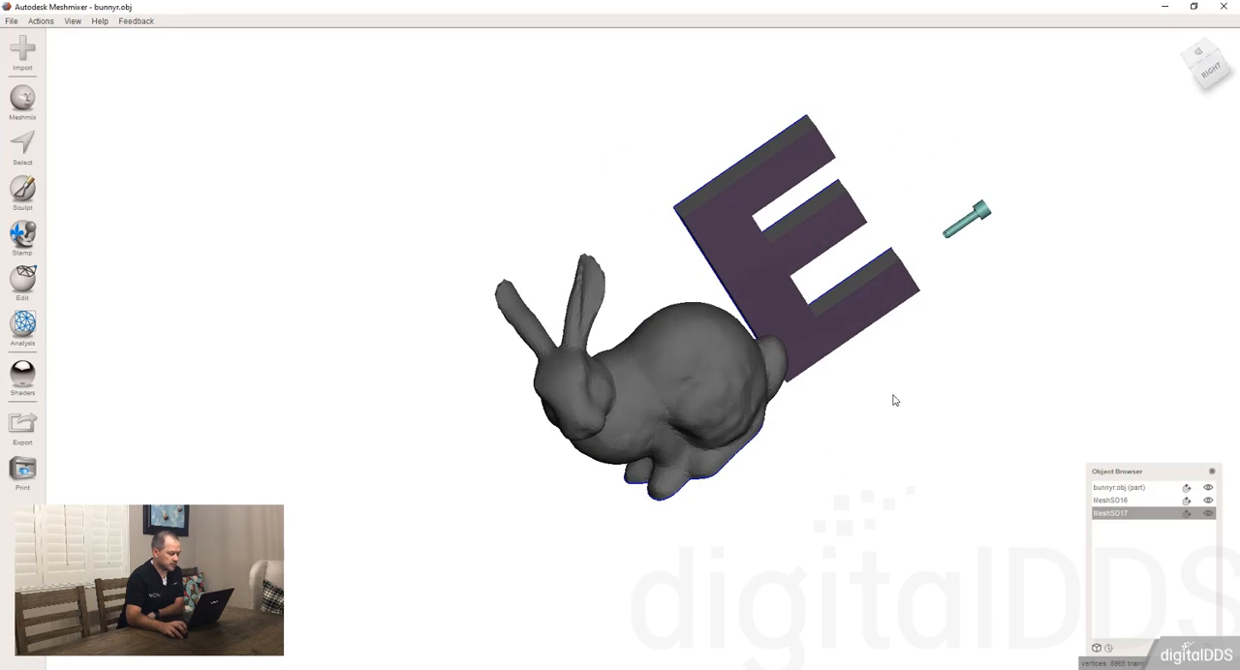
{"action": "left_click", "coordinate": [658, 385]}
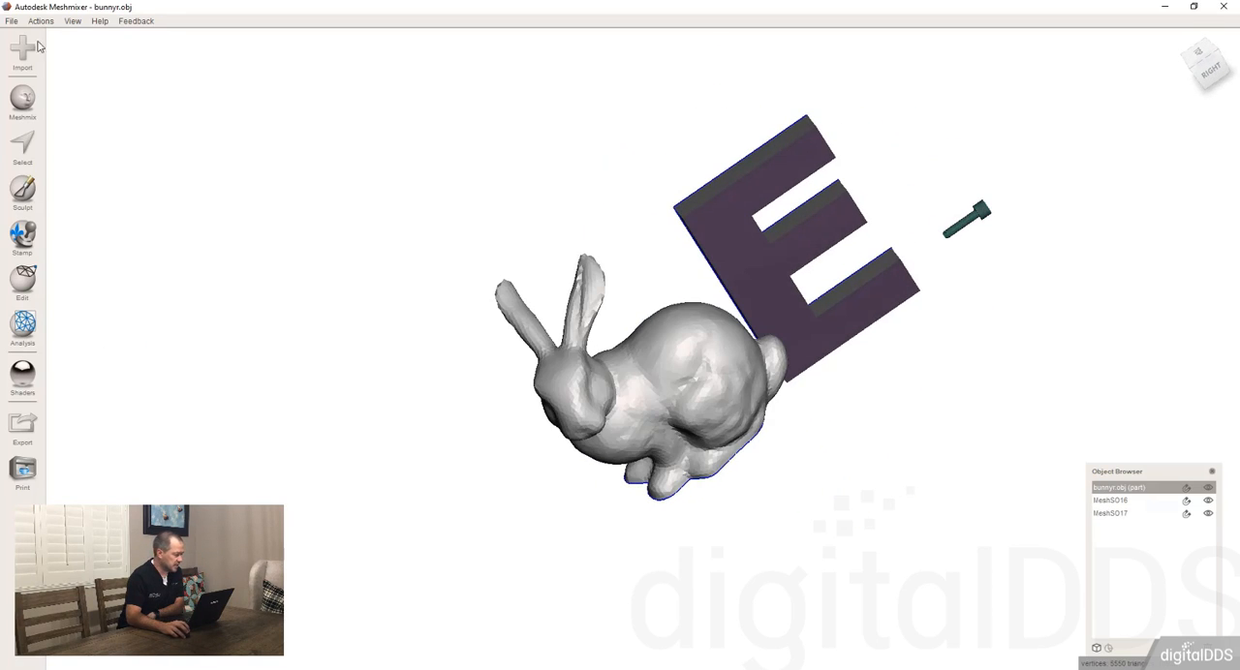
{"action": "left_click", "coordinate": [23, 105]}
{"action": "left_click_drag", "start_coordinate": [90, 203], "coordinate": [704, 397]}
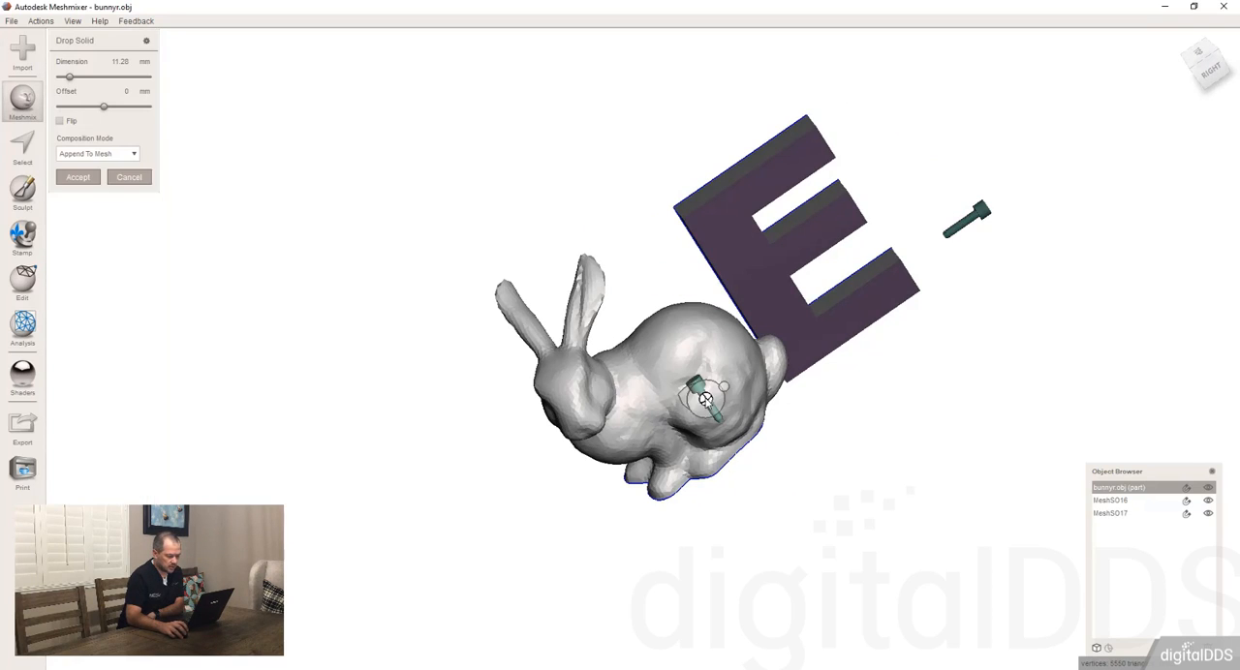
{"action": "right_click_drag", "start_coordinate": [707, 407], "coordinate": [734, 365]}
{"action": "left_click_drag", "start_coordinate": [722, 364], "coordinate": [724, 388]}
{"action": "right_click_drag", "start_coordinate": [937, 334], "coordinate": [891, 77]}
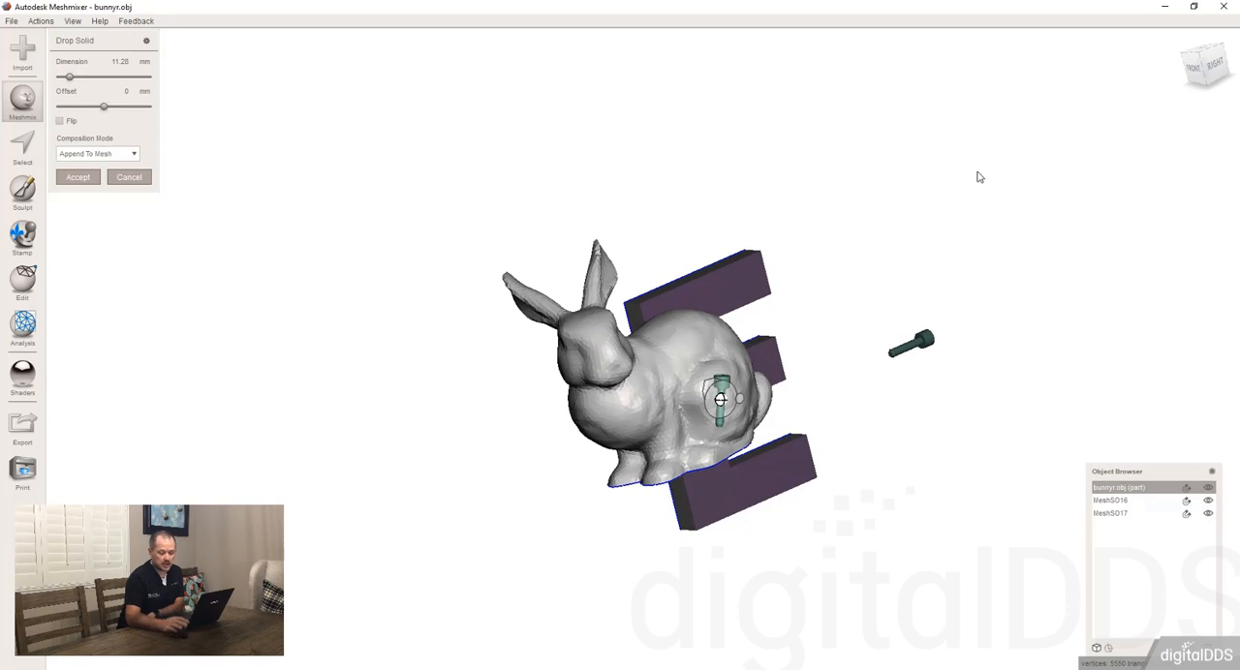
{"action": "right_click_drag", "start_coordinate": [964, 326], "coordinate": [944, 261]}
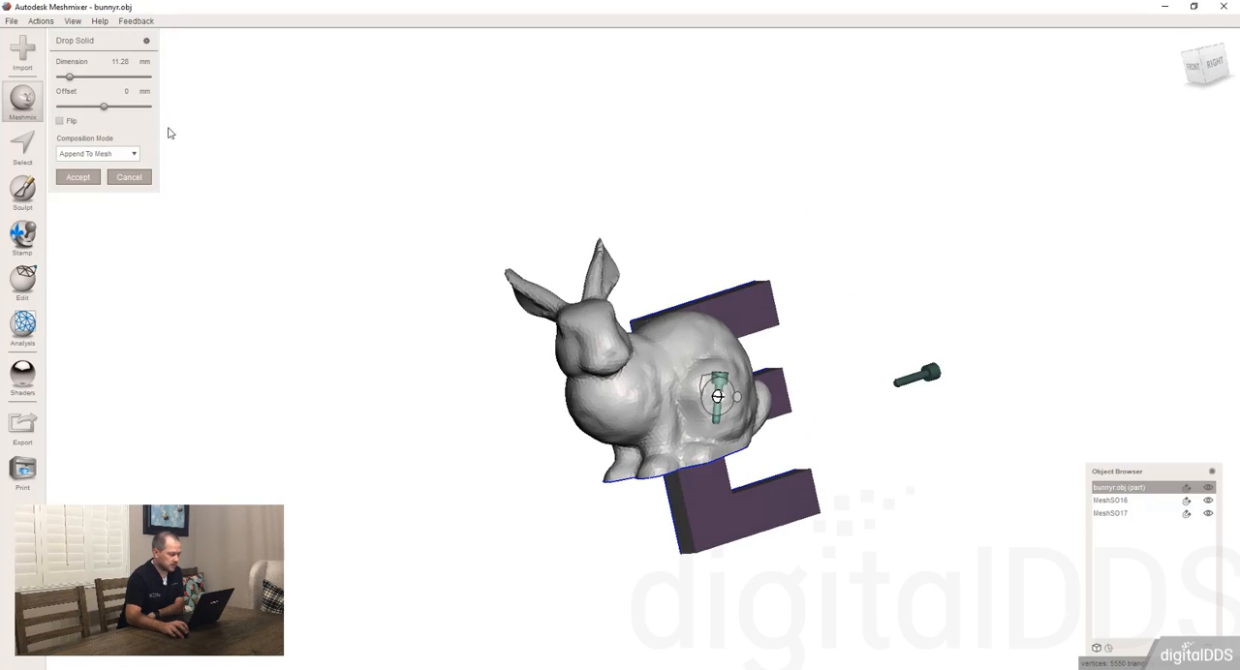
{"action": "left_click", "coordinate": [80, 177]}
Step: Select the separate screw-shaped part beside the letter E, adjust its position with Transform and accept
{"action": "left_click", "coordinate": [920, 382]}
{"action": "right_click_drag", "start_coordinate": [983, 291], "coordinate": [936, 409]}
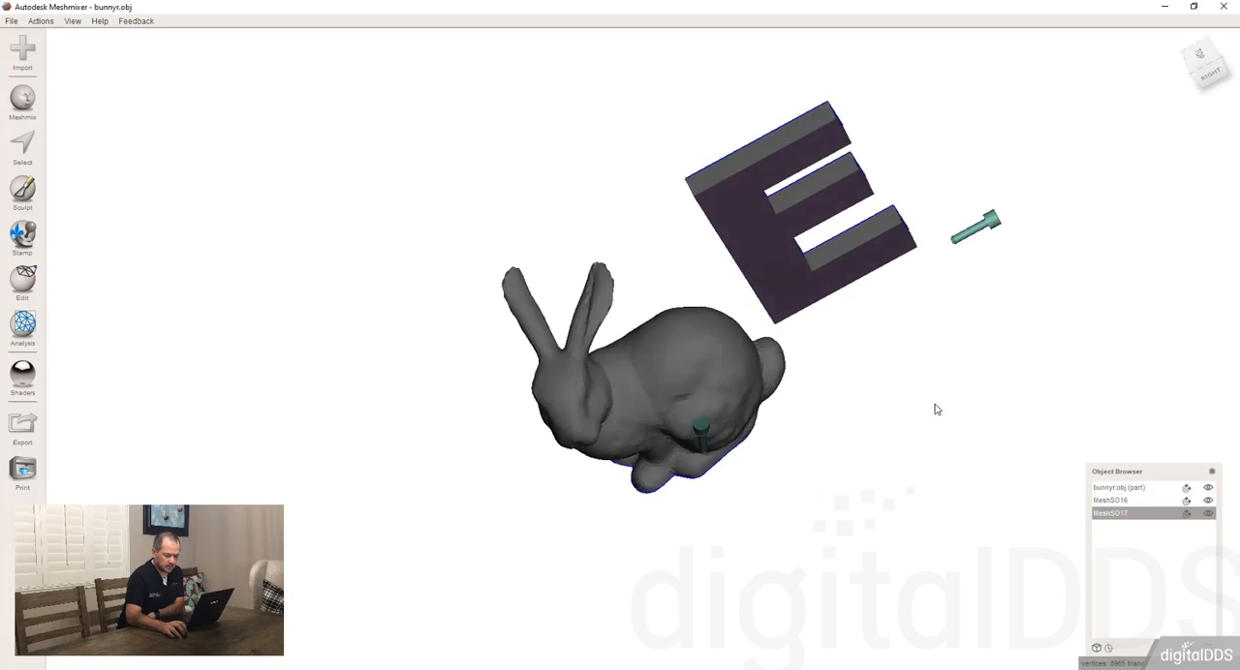
{"action": "right_click_drag", "start_coordinate": [978, 211], "coordinate": [915, 215]}
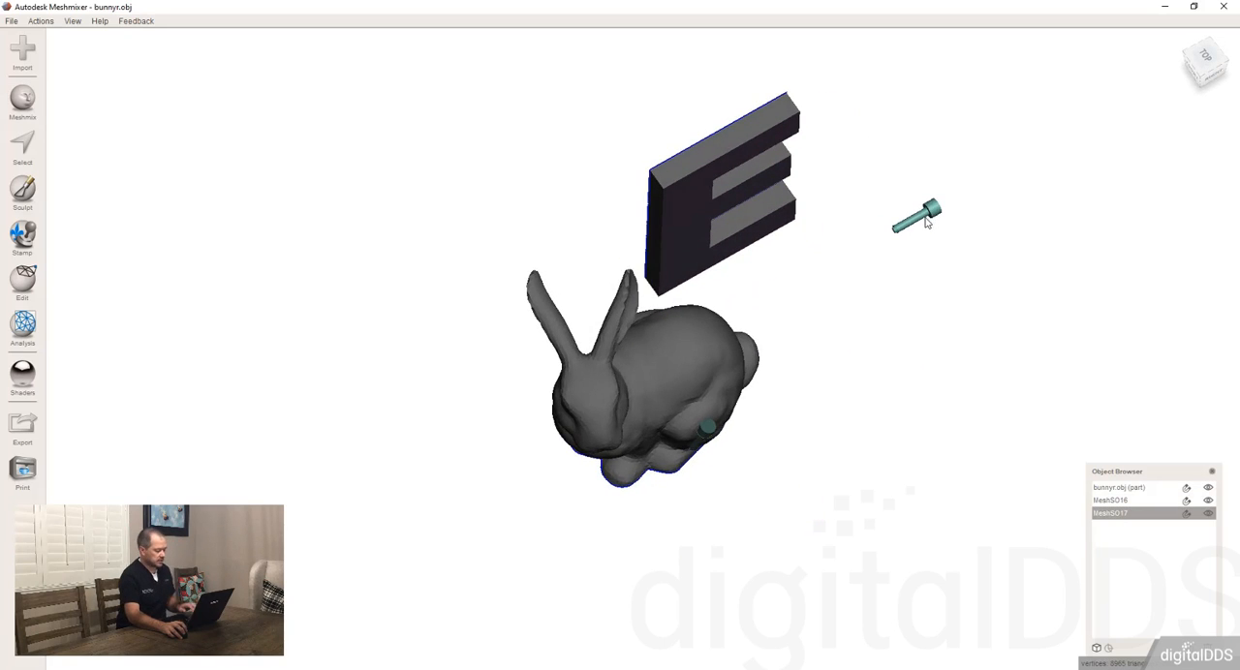
{"action": "key", "text": "t"}
{"action": "left_click_drag", "start_coordinate": [931, 220], "coordinate": [913, 310]}
{"action": "left_click", "coordinate": [68, 335]}
{"action": "right_click_drag", "start_coordinate": [835, 436], "coordinate": [658, 334]}
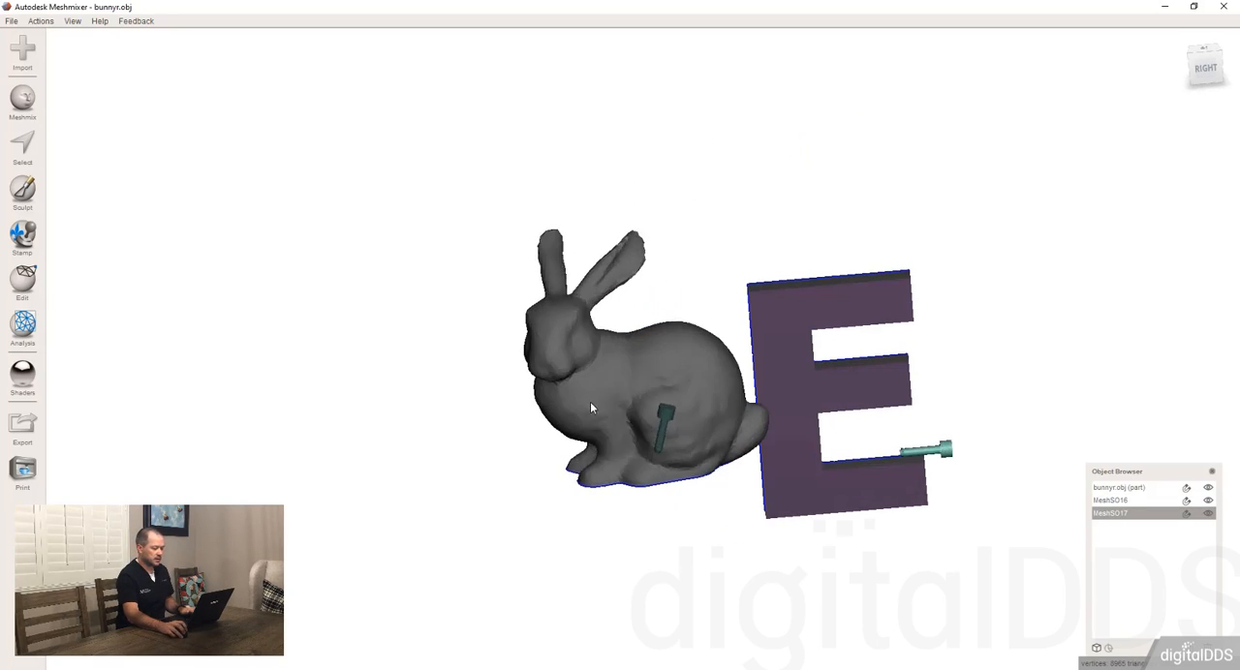
Step: Select the rabbit and switch the Meshmix part library to Letters
{"action": "left_click", "coordinate": [589, 405]}
{"action": "left_click", "coordinate": [22, 99]}
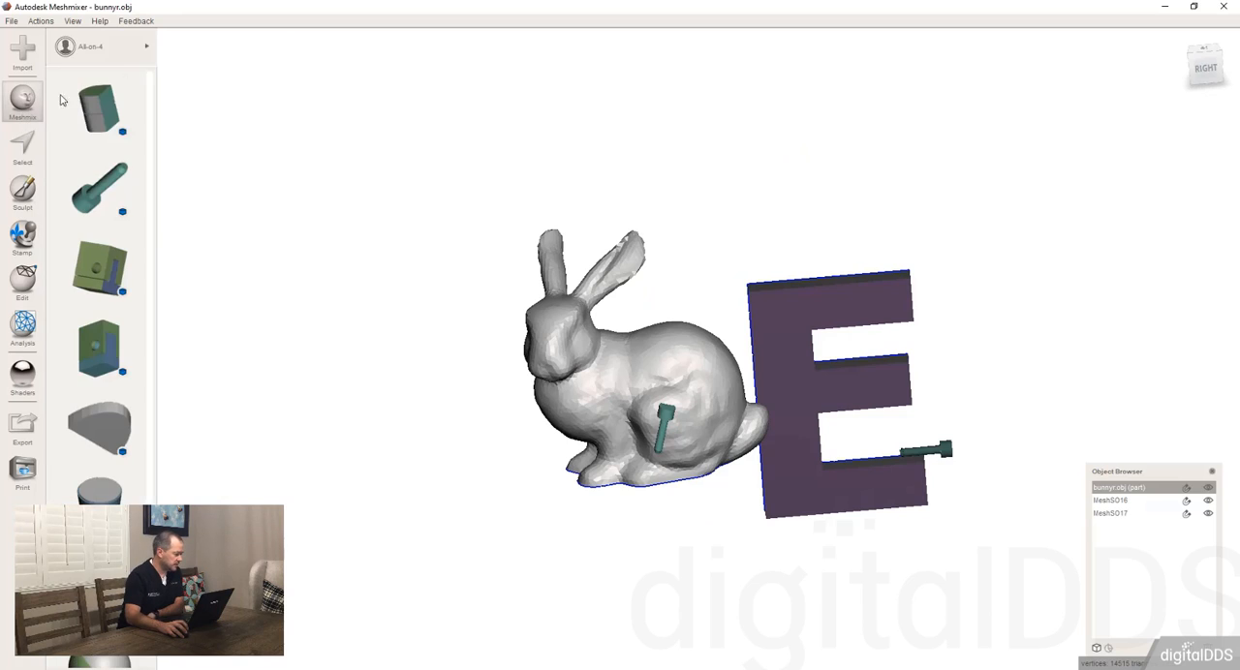
{"action": "left_click", "coordinate": [97, 46]}
{"action": "left_click", "coordinate": [197, 117]}
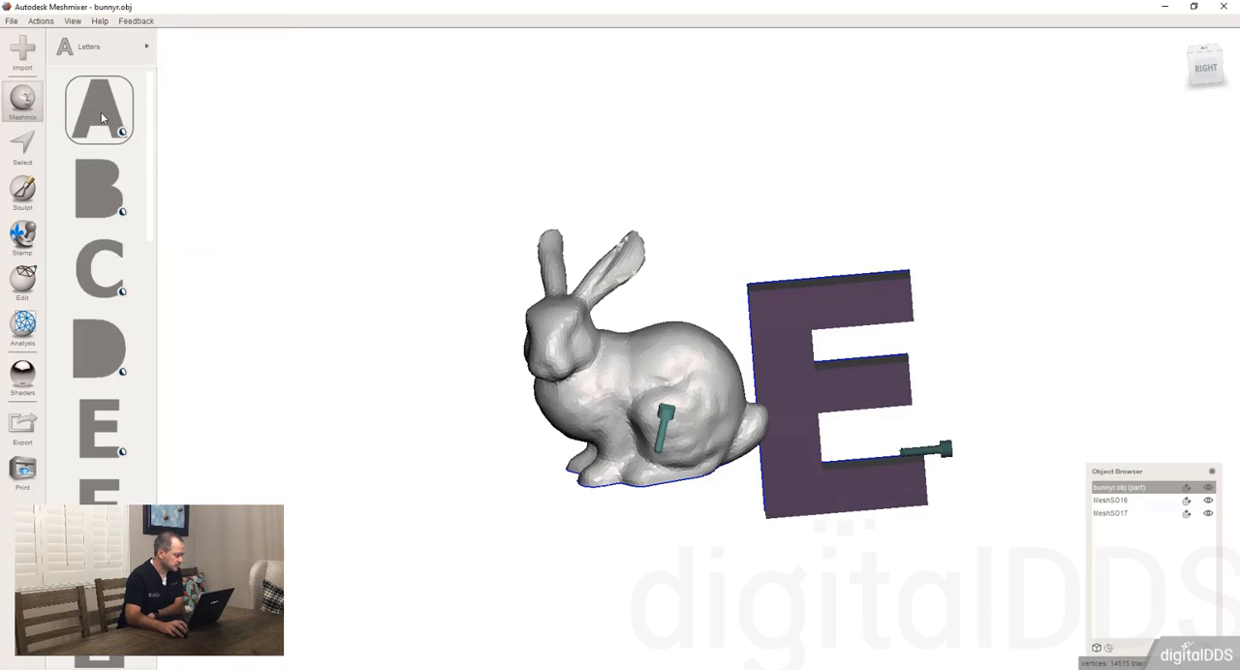
Step: Drop the letter E onto the rabbit's back, rotate it to read upright and enlarge it to size 0.3374
{"action": "left_click_drag", "start_coordinate": [94, 447], "coordinate": [685, 337]}
{"action": "scroll", "coordinate": [672, 388], "scroll_direction": "up", "scroll_amount": 9}
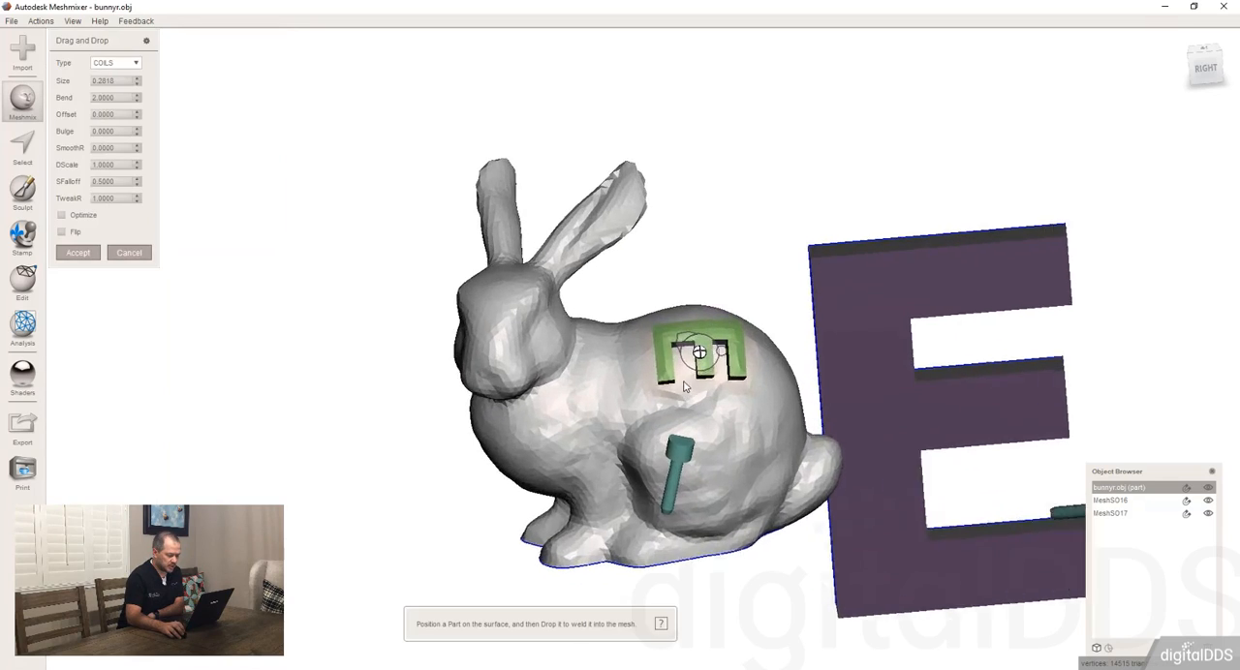
{"action": "right_click_drag", "start_coordinate": [690, 375], "coordinate": [774, 379]}
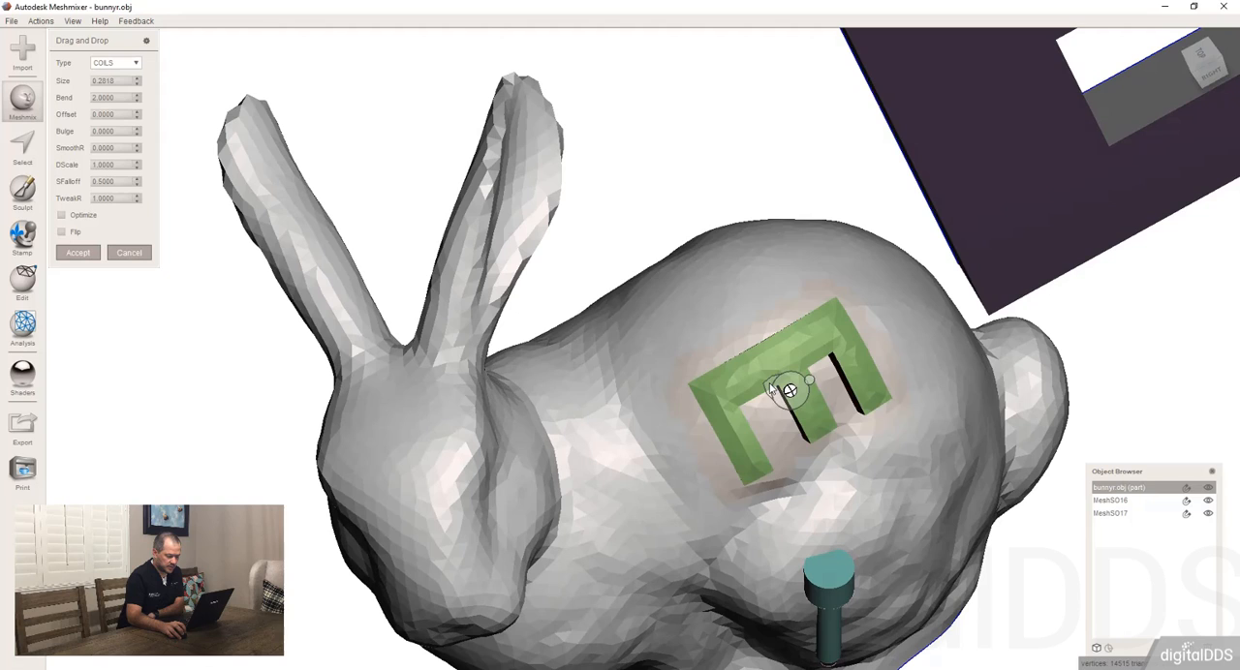
{"action": "left_click_drag", "start_coordinate": [772, 389], "coordinate": [792, 317]}
{"action": "right_click_drag", "start_coordinate": [792, 318], "coordinate": [783, 364]}
{"action": "left_click_drag", "start_coordinate": [771, 390], "coordinate": [775, 405]}
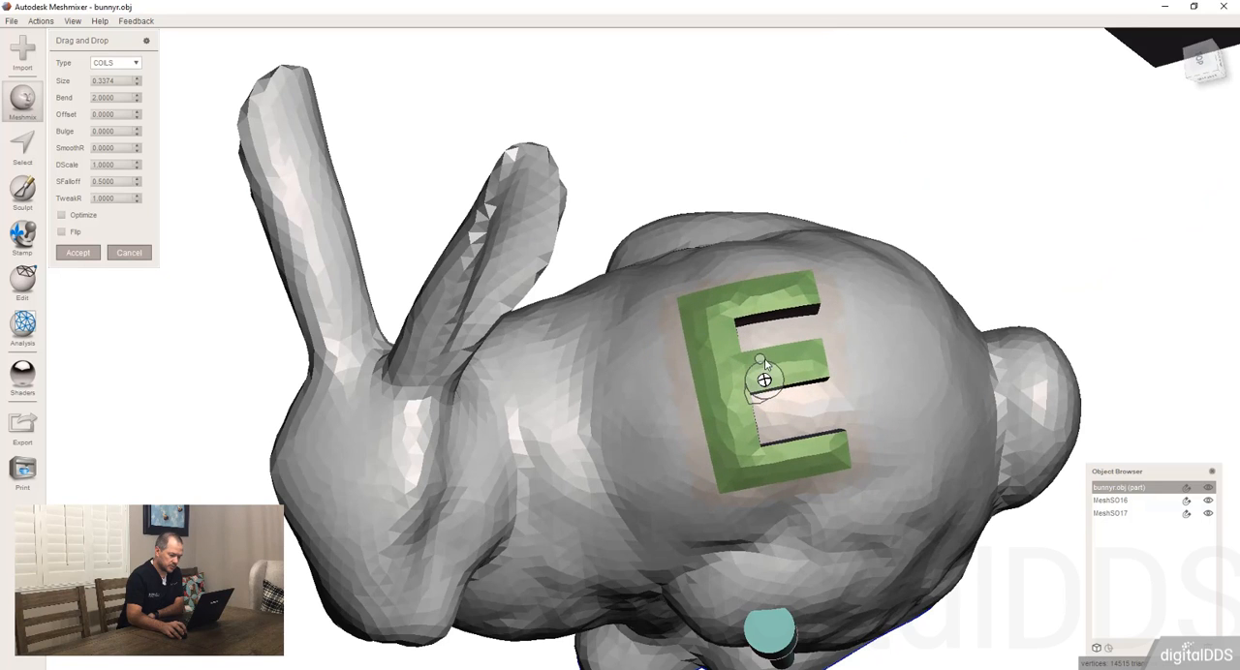
Step: Twist the letter E on the rabbit's back with its orientation handle and straighten it again
{"action": "right_click_drag", "start_coordinate": [773, 416], "coordinate": [813, 359]}
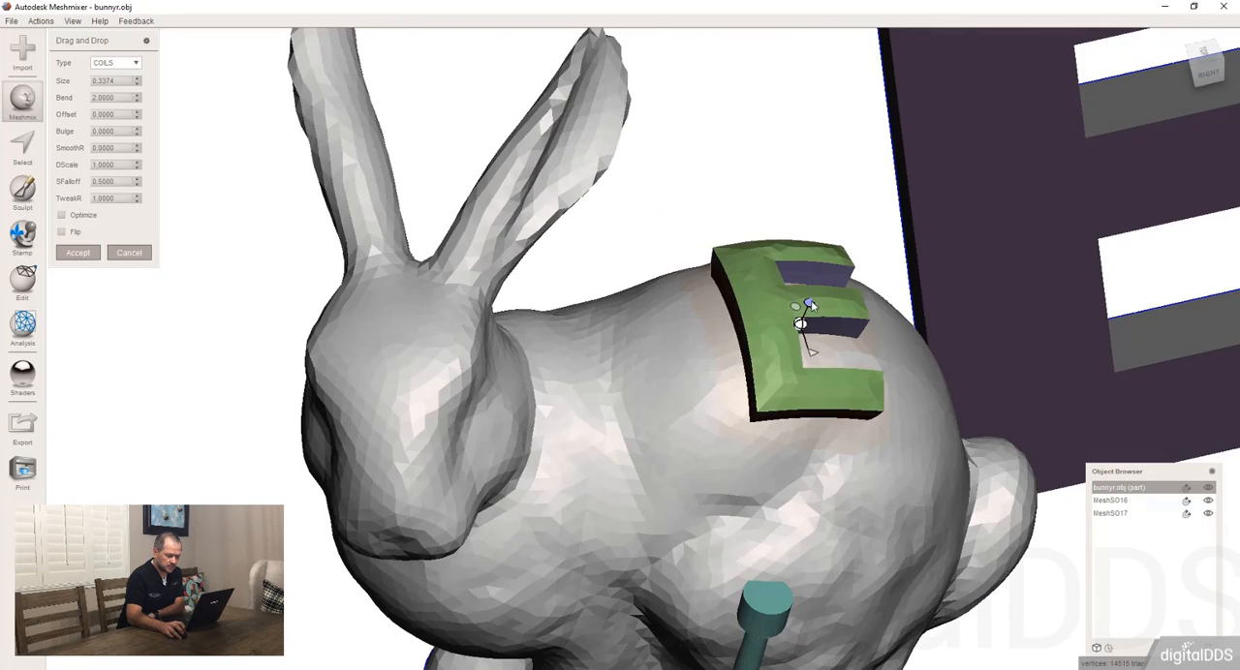
{"action": "right_click_drag", "start_coordinate": [812, 306], "coordinate": [791, 417]}
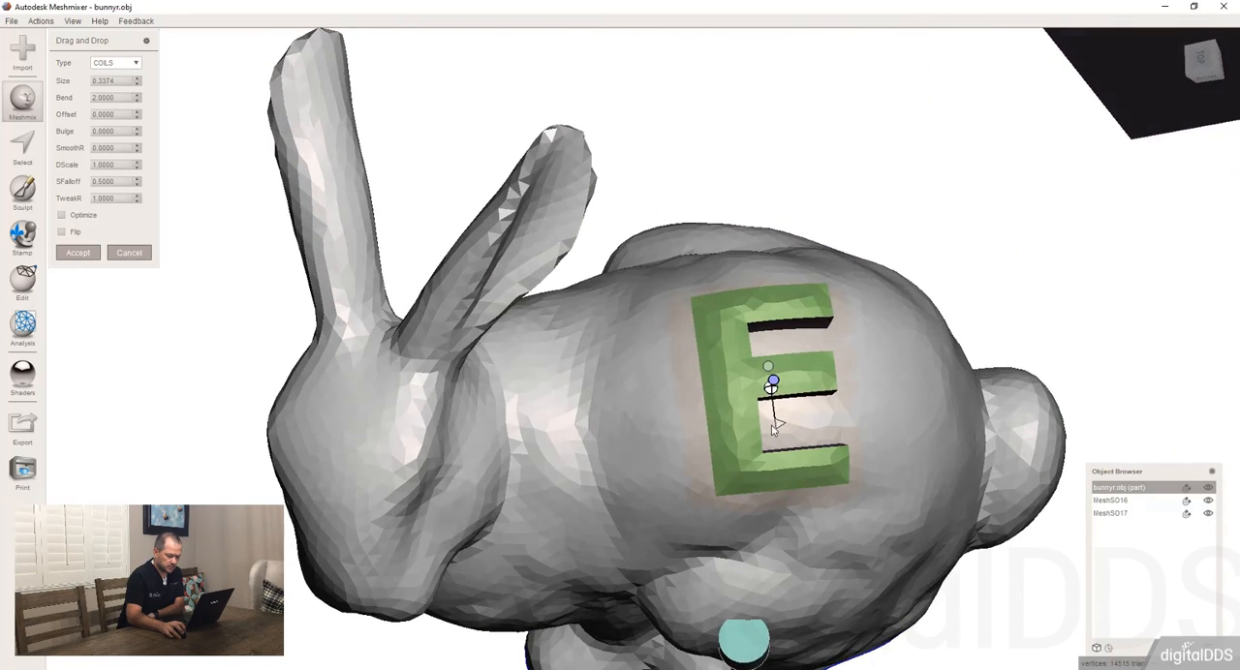
{"action": "mouse_move", "coordinate": [781, 424]}
{"action": "left_mouse_down"}
{"action": "mouse_move", "coordinate": [774, 411]}
{"action": "mouse_move", "coordinate": [802, 416]}
{"action": "left_mouse_up"}
{"action": "right_click_drag", "start_coordinate": [802, 418], "coordinate": [747, 373]}
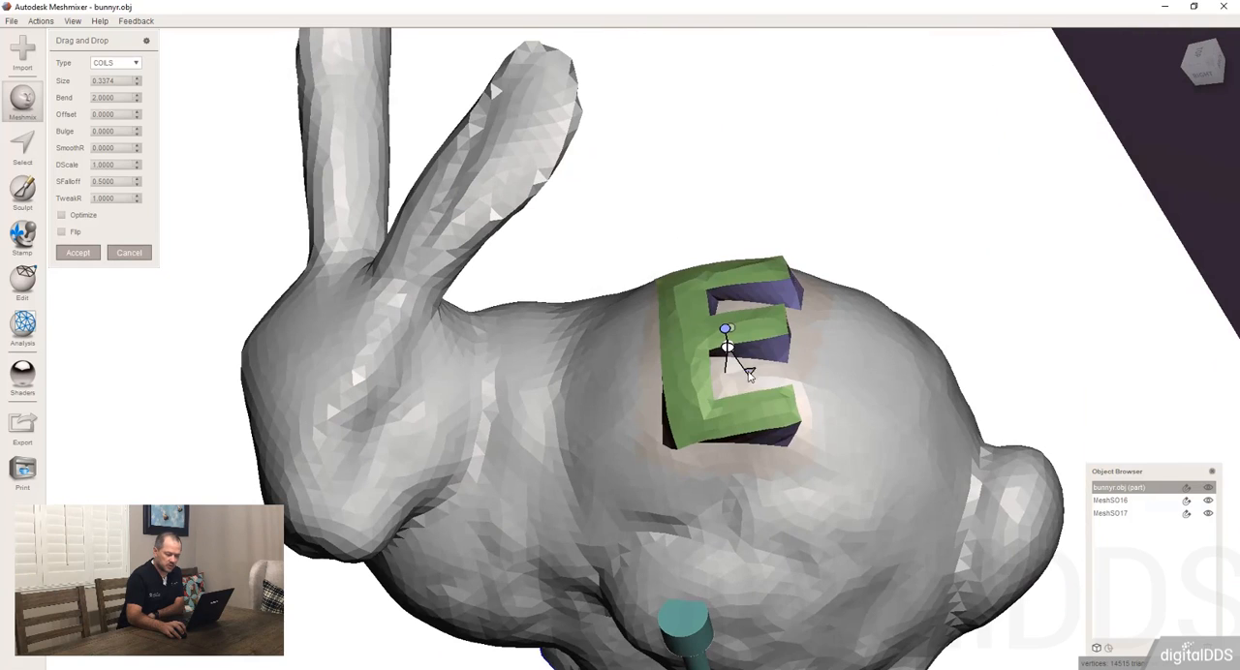
{"action": "left_click_drag", "start_coordinate": [749, 374], "coordinate": [729, 426]}
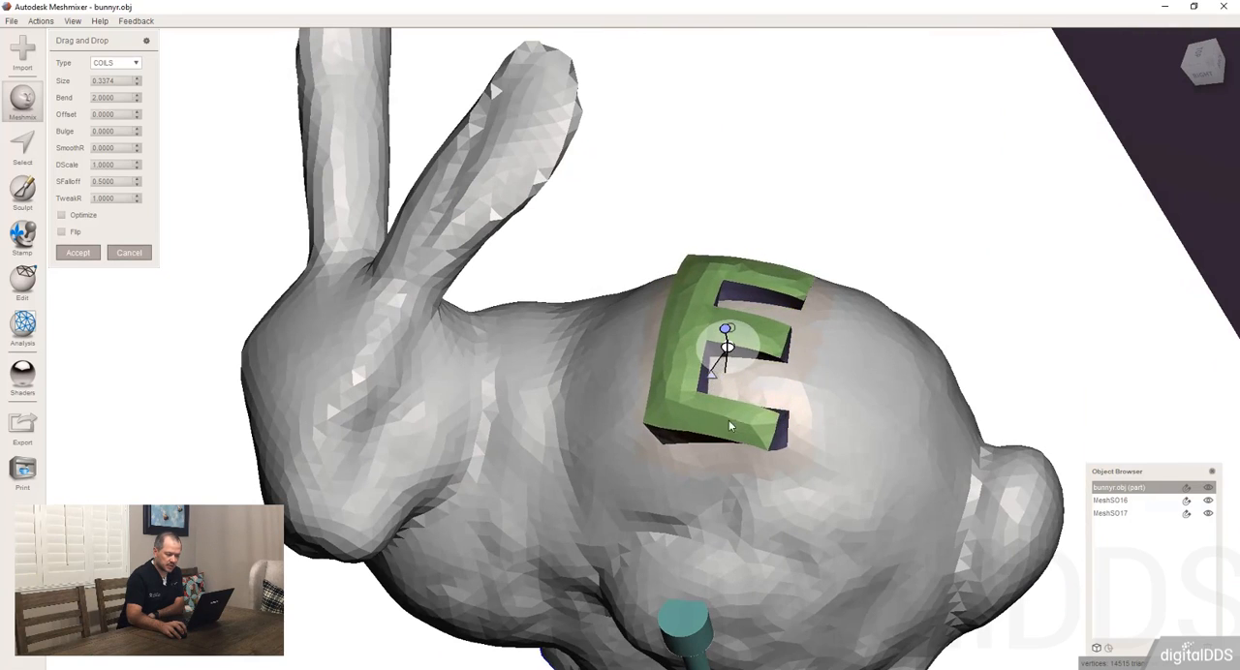
{"action": "right_click_drag", "start_coordinate": [729, 427], "coordinate": [816, 391]}
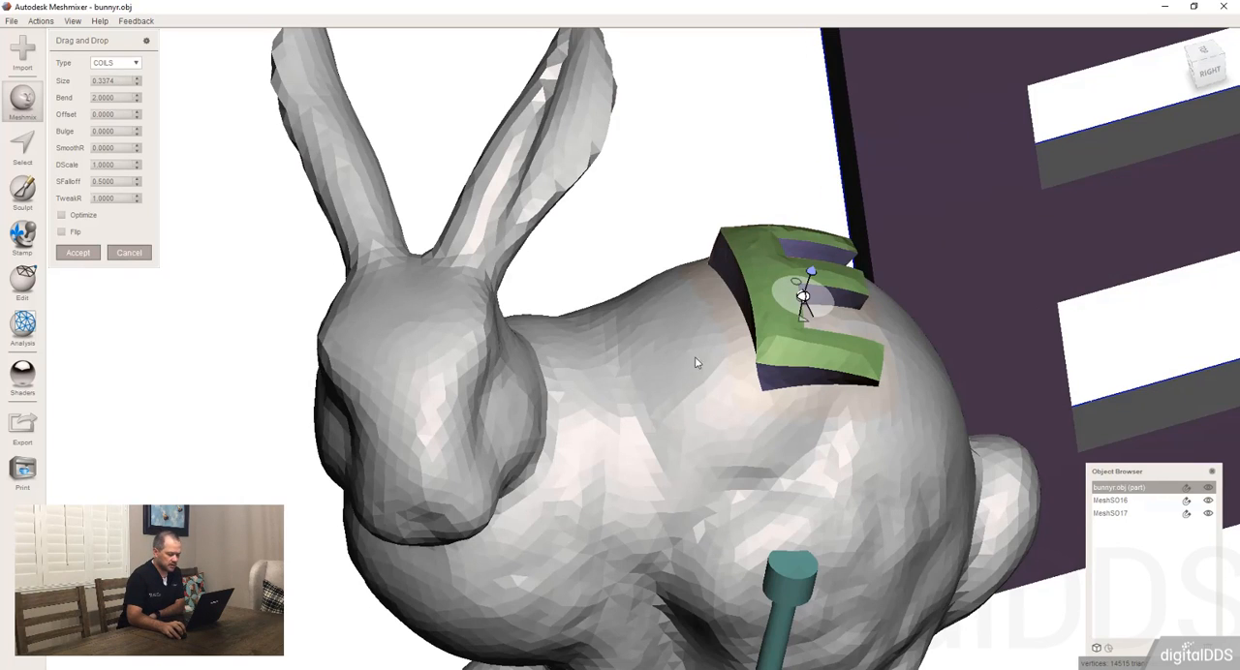
{"action": "right_click_drag", "start_coordinate": [694, 356], "coordinate": [755, 399]}
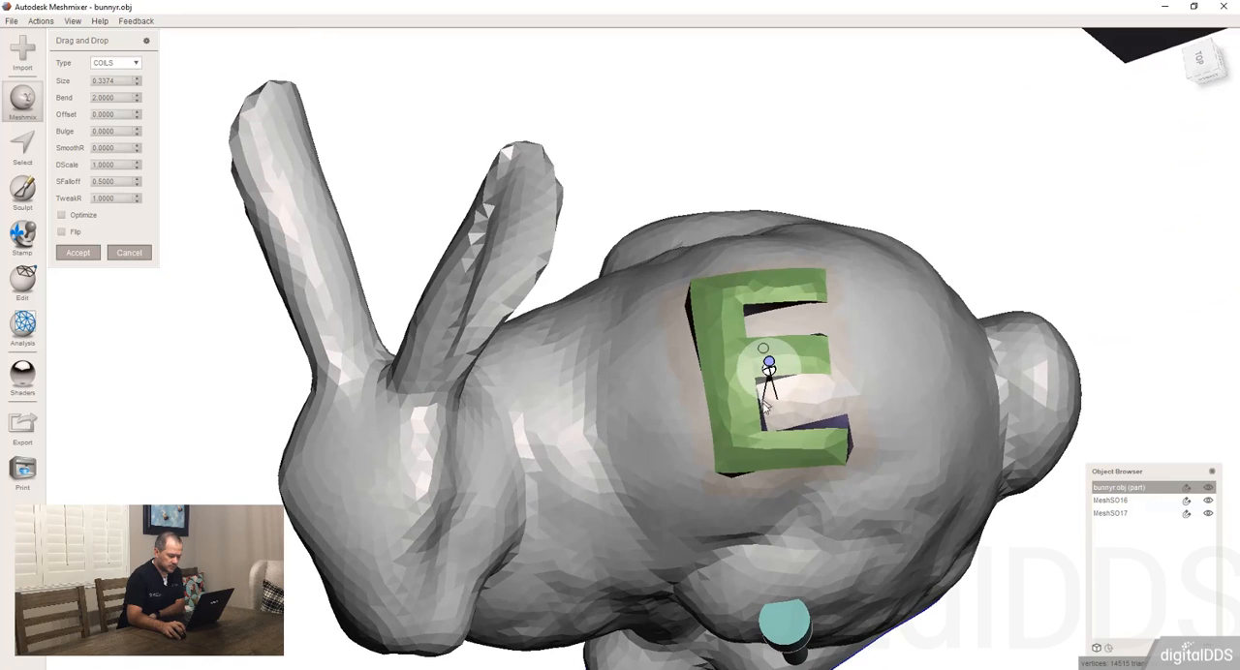
{"action": "left_click_drag", "start_coordinate": [764, 407], "coordinate": [777, 407]}
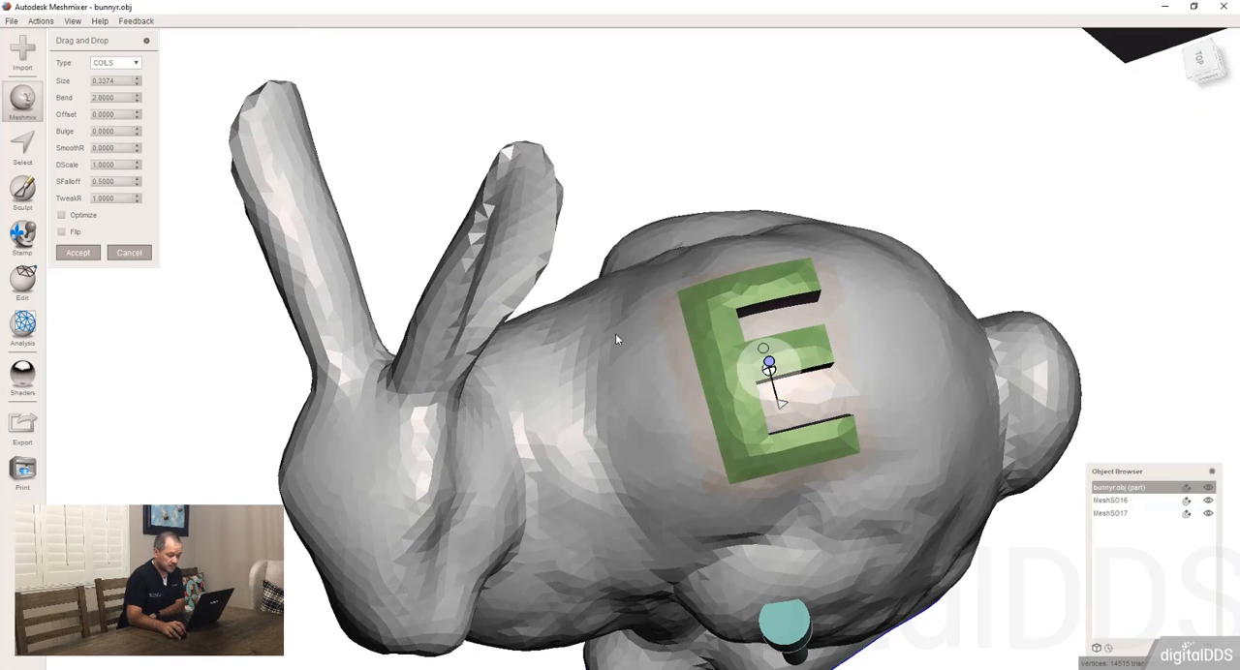
Step: Tilt the letter E relative to the rabbit's back with its direction handle and accept the placement
{"action": "right_click_drag", "start_coordinate": [814, 298], "coordinate": [718, 229]}
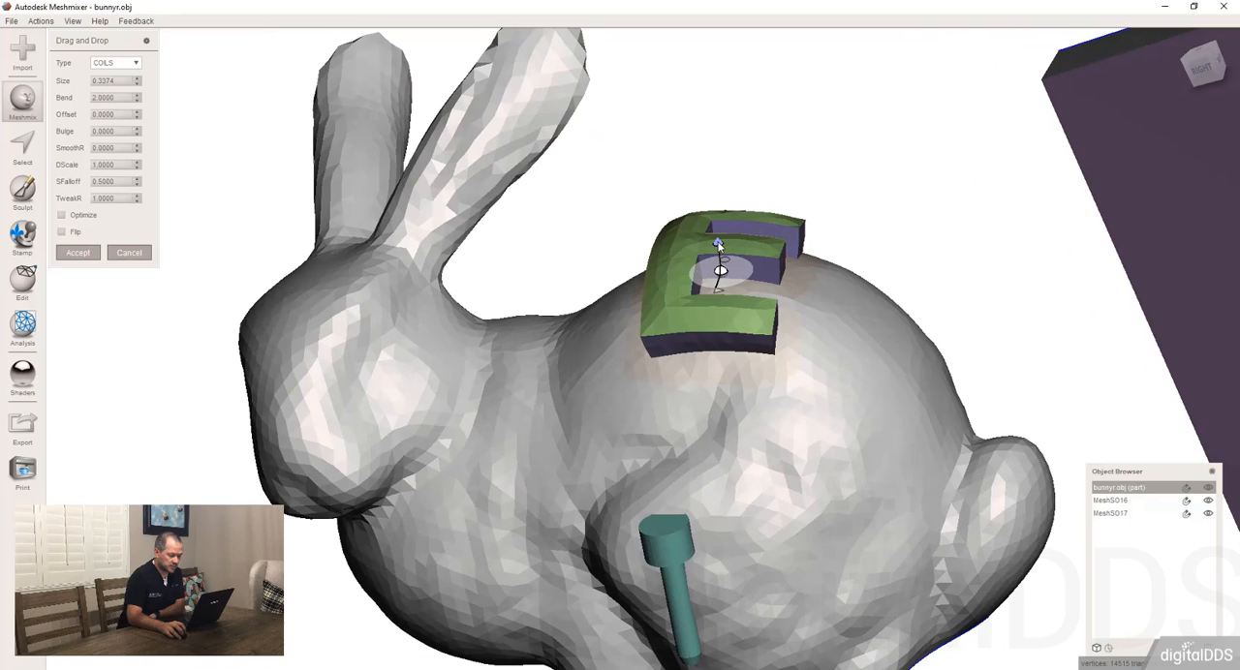
{"action": "left_click_drag", "start_coordinate": [718, 244], "coordinate": [713, 240]}
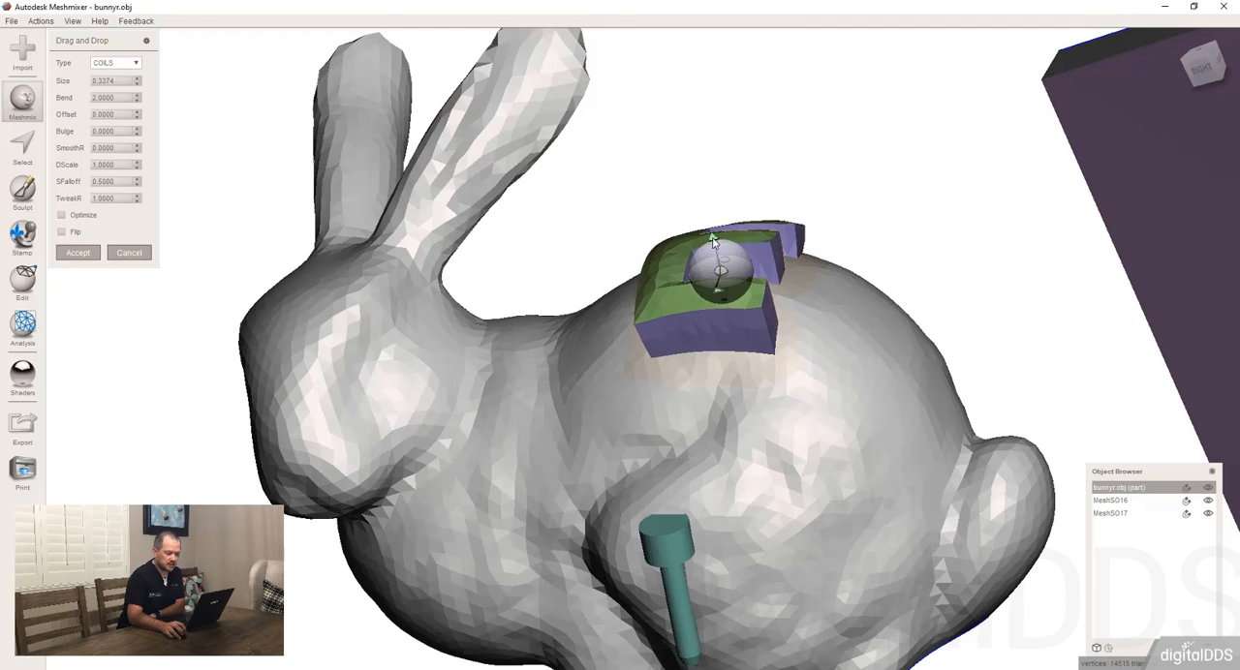
{"action": "right_click_drag", "start_coordinate": [717, 136], "coordinate": [625, 257]}
{"action": "scroll", "coordinate": [720, 196], "scroll_direction": "down", "scroll_amount": 4}
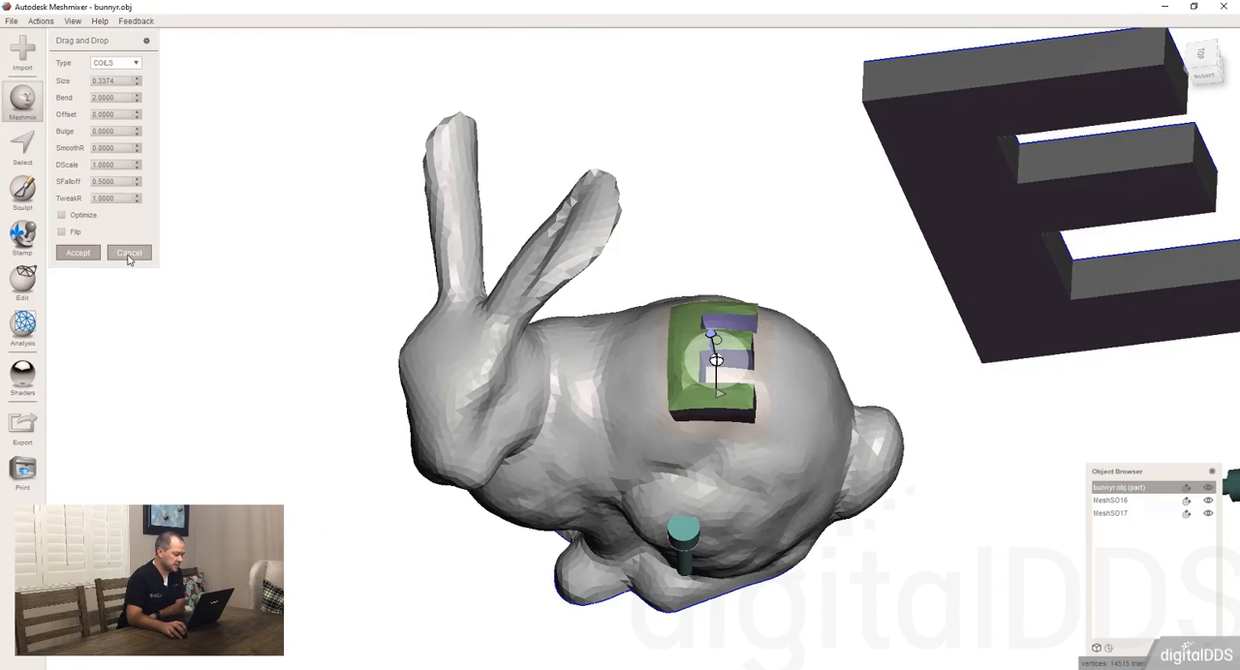
{"action": "left_click", "coordinate": [77, 253]}
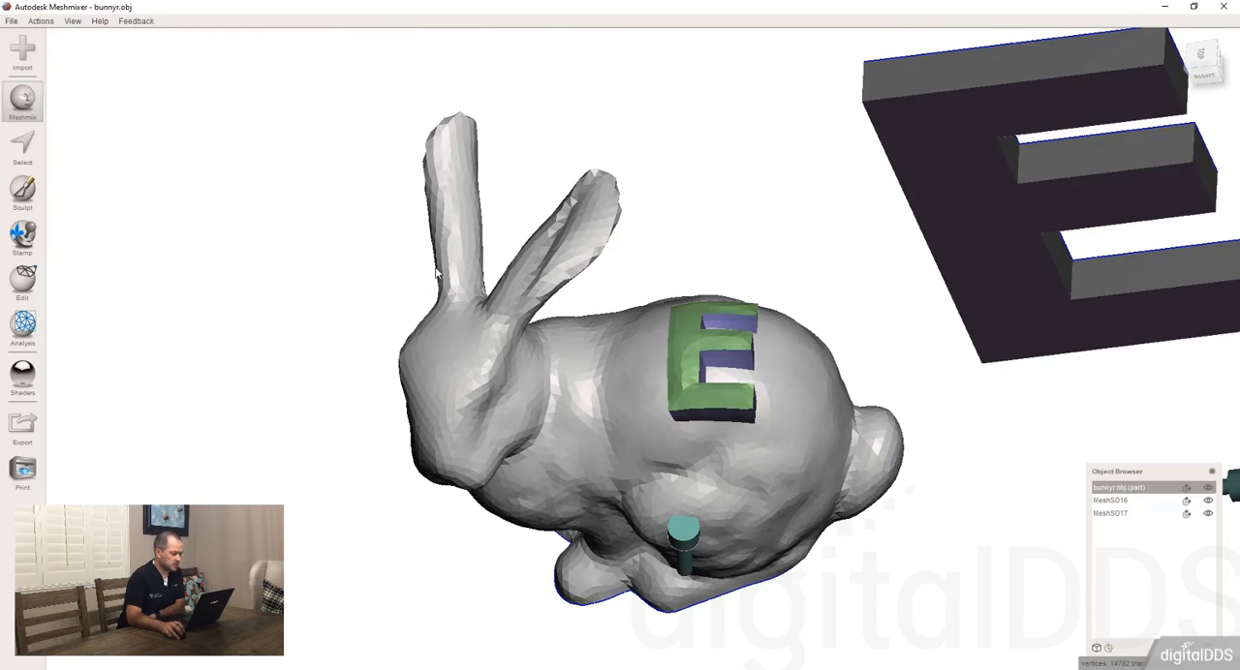
Step: Drop the block-shaped part from the Mask library onto the rabbit's flank behind the screw and accept the placement
{"action": "mouse_move", "coordinate": [439, 273]}
{"action": "right_mouse_down"}
{"action": "mouse_move", "coordinate": [764, 211]}
{"action": "mouse_move", "coordinate": [1005, 246]}
{"action": "mouse_move", "coordinate": [692, 315]}
{"action": "mouse_move", "coordinate": [752, 387]}
{"action": "mouse_move", "coordinate": [420, 259]}
{"action": "mouse_move", "coordinate": [351, 304]}
{"action": "mouse_move", "coordinate": [433, 252]}
{"action": "right_mouse_up"}
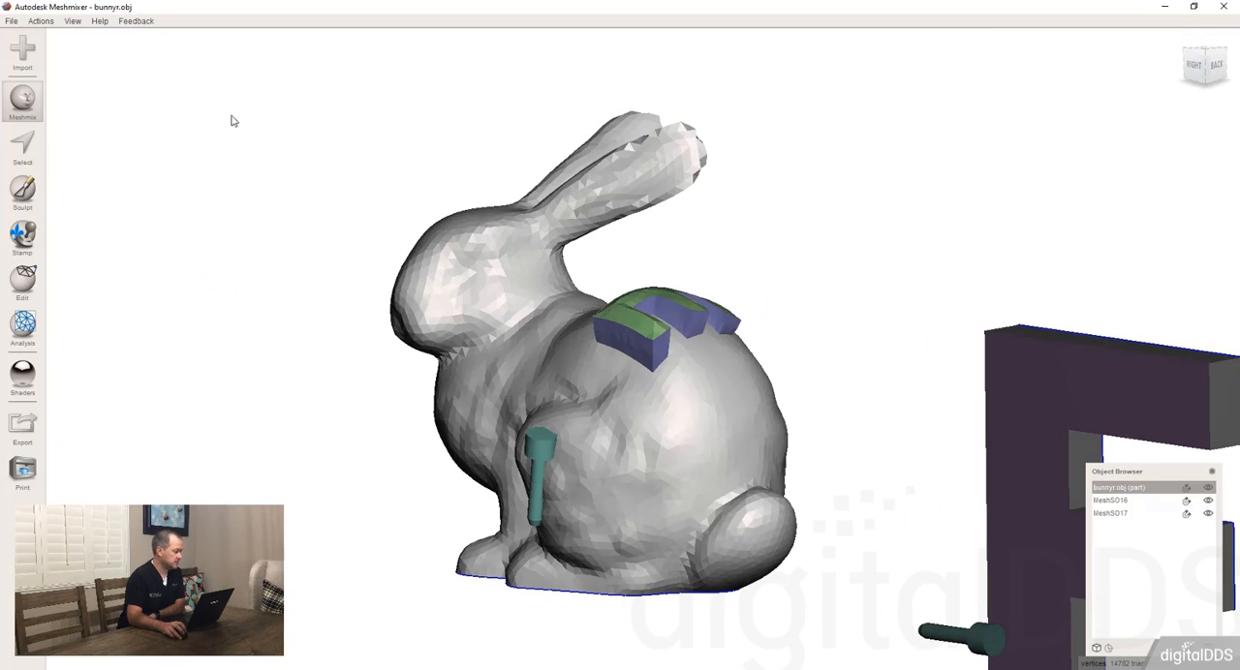
{"action": "left_click", "coordinate": [24, 105]}
{"action": "left_click", "coordinate": [102, 46]}
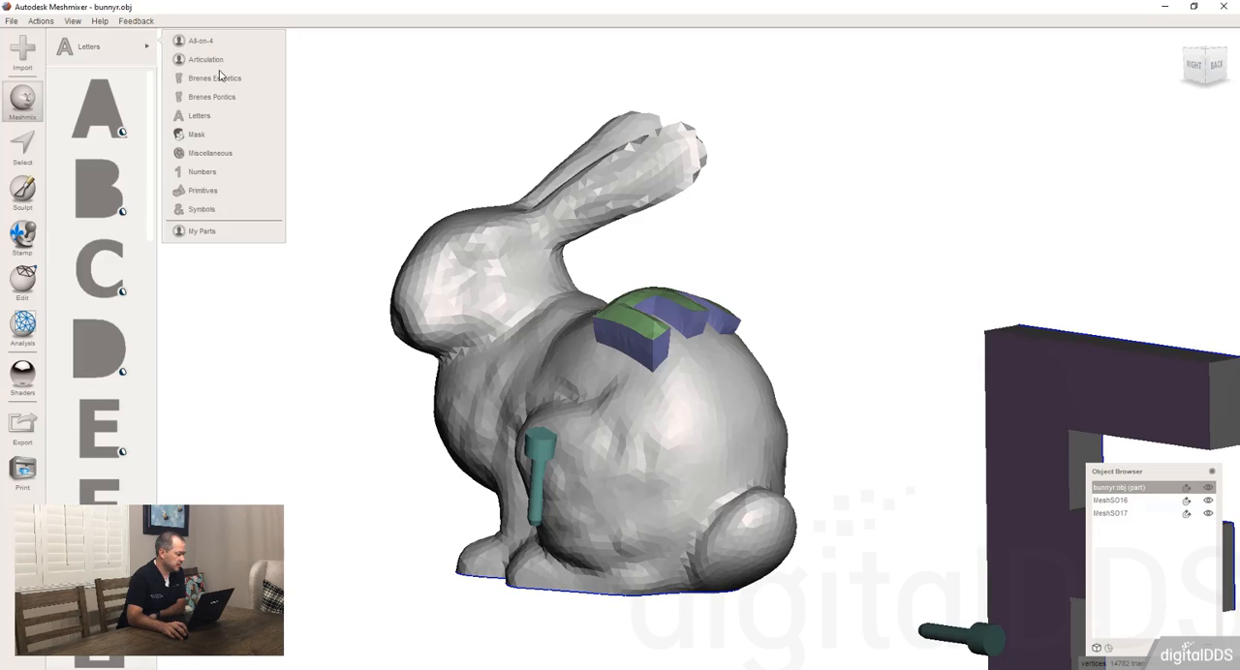
{"action": "left_click", "coordinate": [205, 135]}
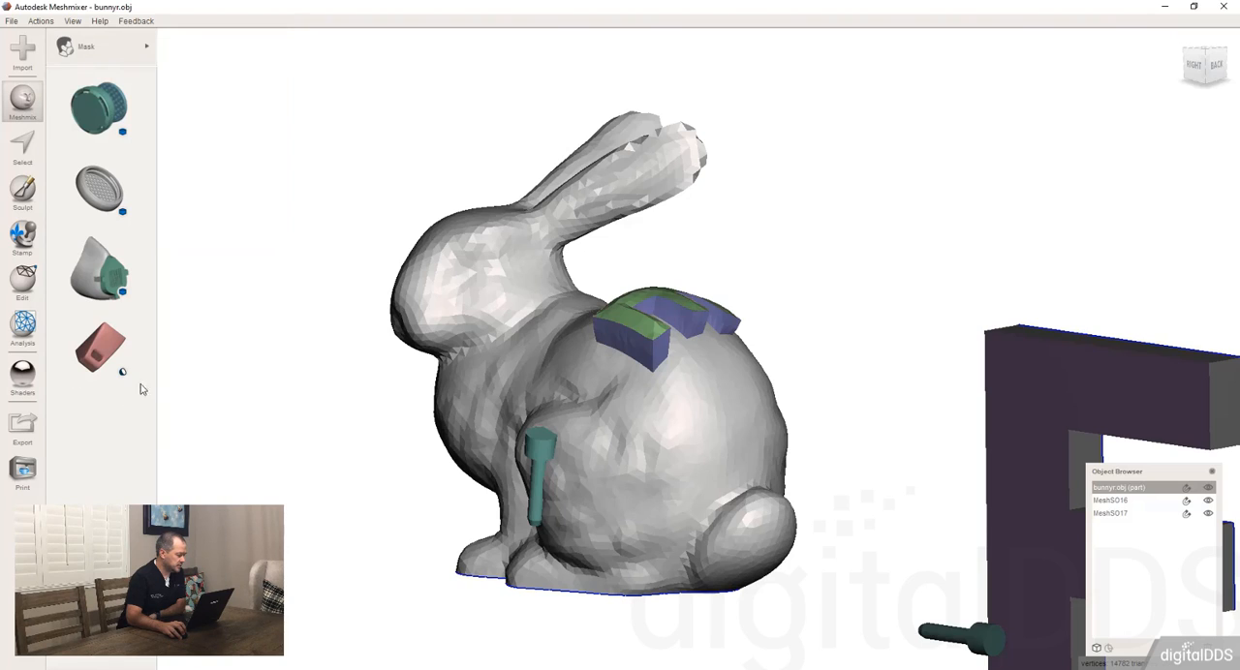
{"action": "left_click_drag", "start_coordinate": [667, 459], "coordinate": [666, 459]}
{"action": "right_click_drag", "start_coordinate": [666, 459], "coordinate": [766, 427]}
{"action": "left_click_drag", "start_coordinate": [805, 354], "coordinate": [743, 345]}
{"action": "left_click", "coordinate": [92, 254]}
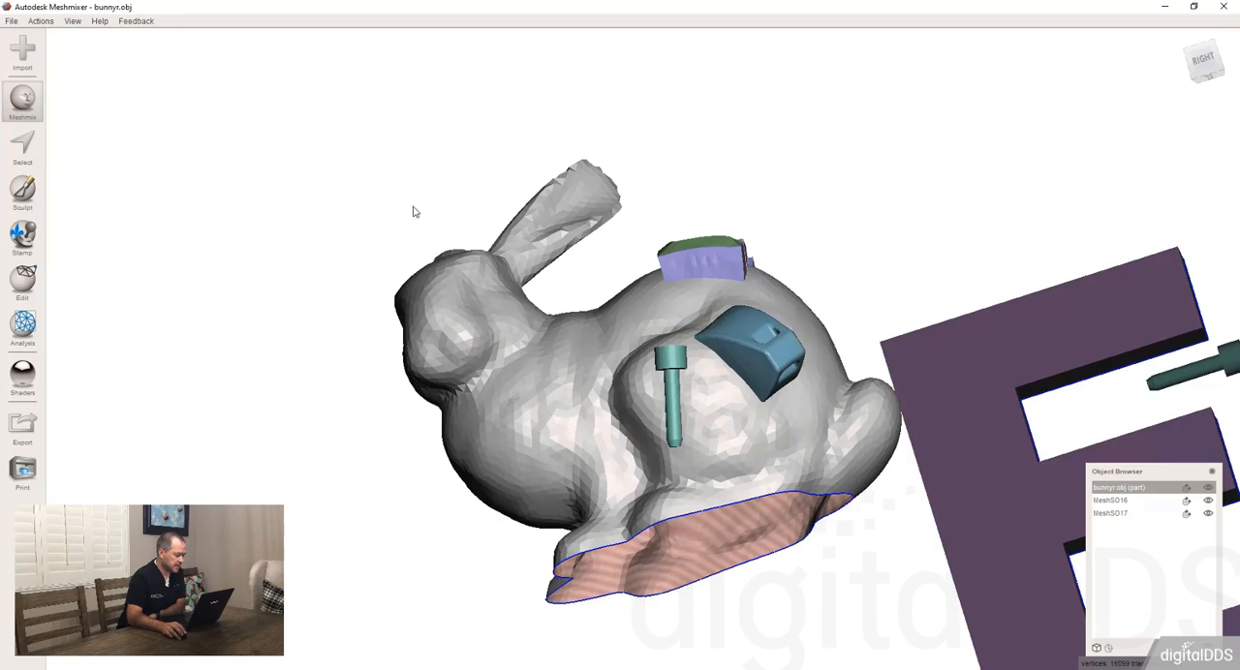
Step: Add the face mask part from the Mask library as a separate object in empty space and accept its transform
{"action": "scroll", "coordinate": [416, 207], "scroll_direction": "down", "scroll_amount": 5}
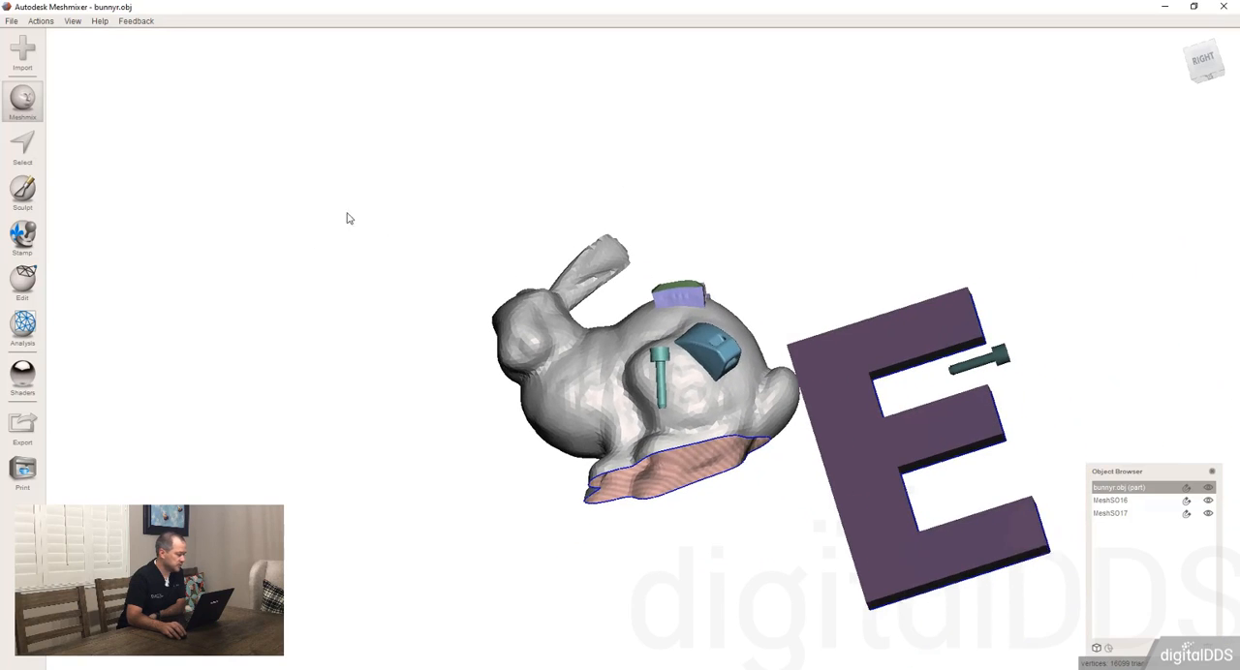
{"action": "left_click", "coordinate": [22, 100]}
{"action": "left_click_drag", "start_coordinate": [98, 274], "coordinate": [368, 146]}
{"action": "scroll", "coordinate": [395, 186], "scroll_direction": "down", "scroll_amount": 2}
{"action": "right_click_drag", "start_coordinate": [429, 332], "coordinate": [378, 276]}
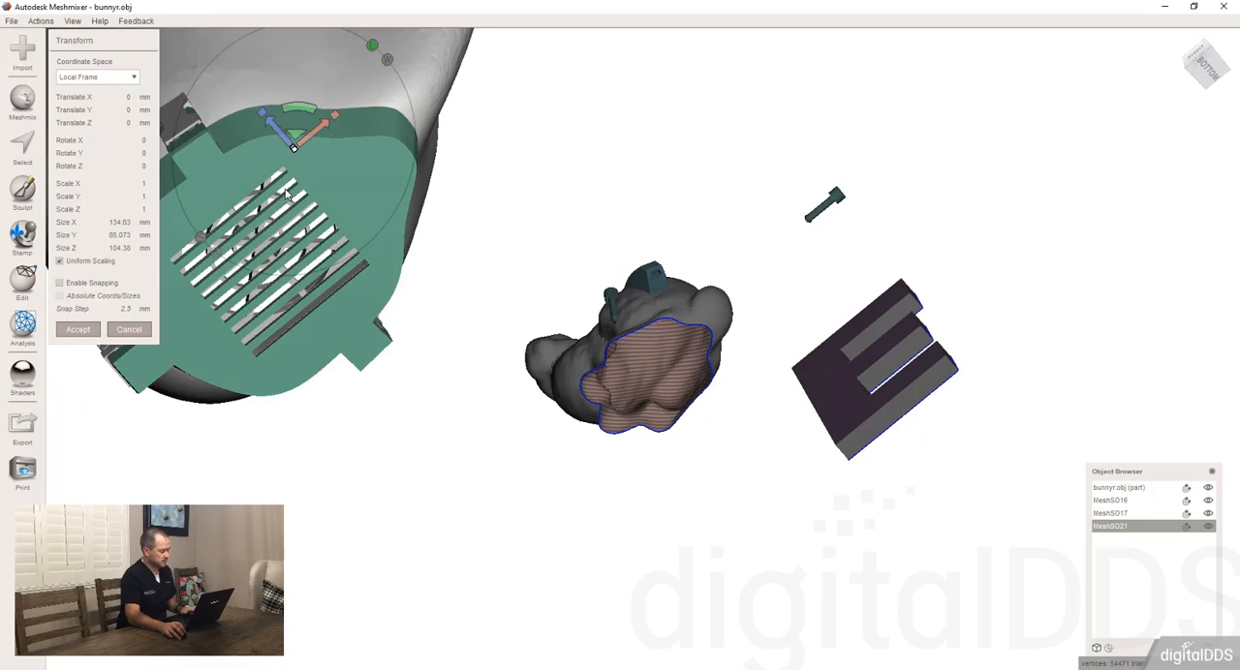
{"action": "key", "text": "Return"}
{"action": "right_click_drag", "start_coordinate": [302, 222], "coordinate": [422, 113]}
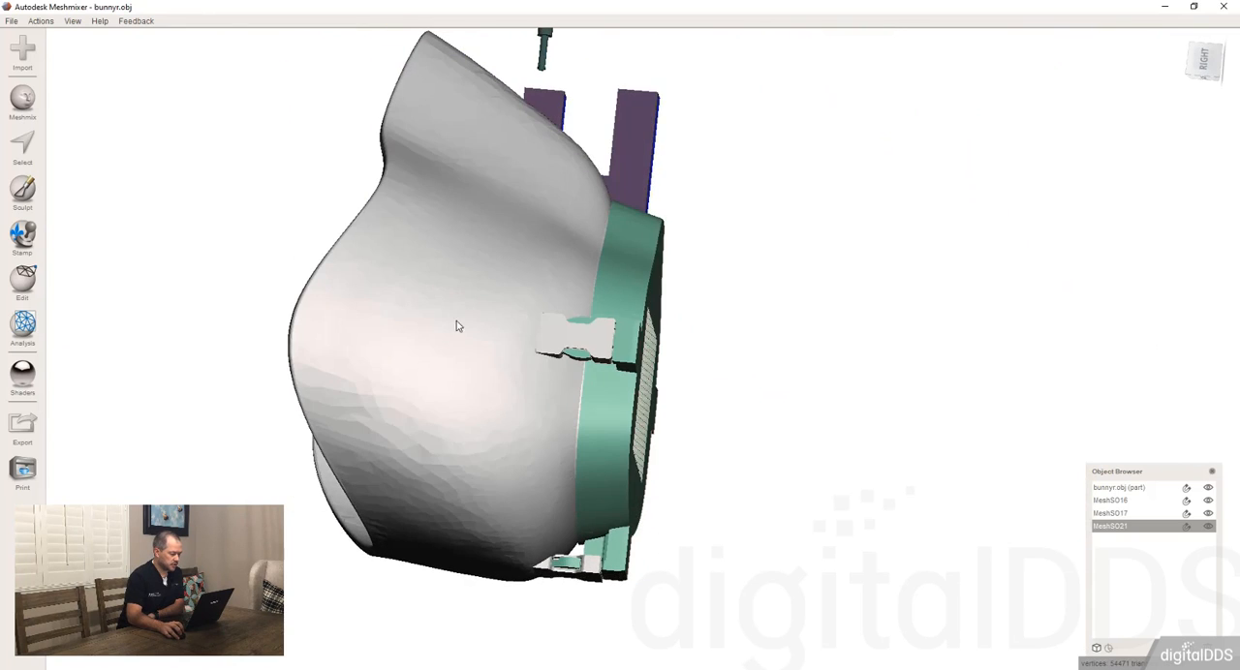
{"action": "right_click_drag", "start_coordinate": [456, 326], "coordinate": [410, 340]}
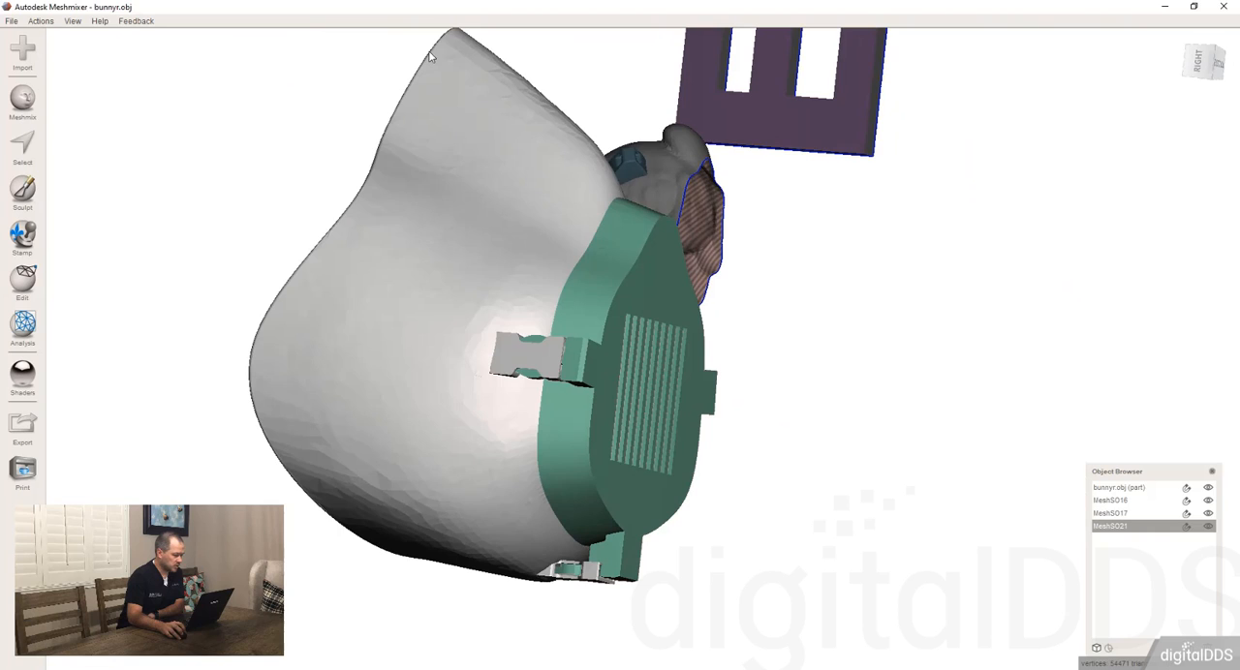
Step: Drop the block-shaped part from the Mask library onto the face mask's side, reposition it within the mask, and accept the placement
{"action": "left_click", "coordinate": [26, 98]}
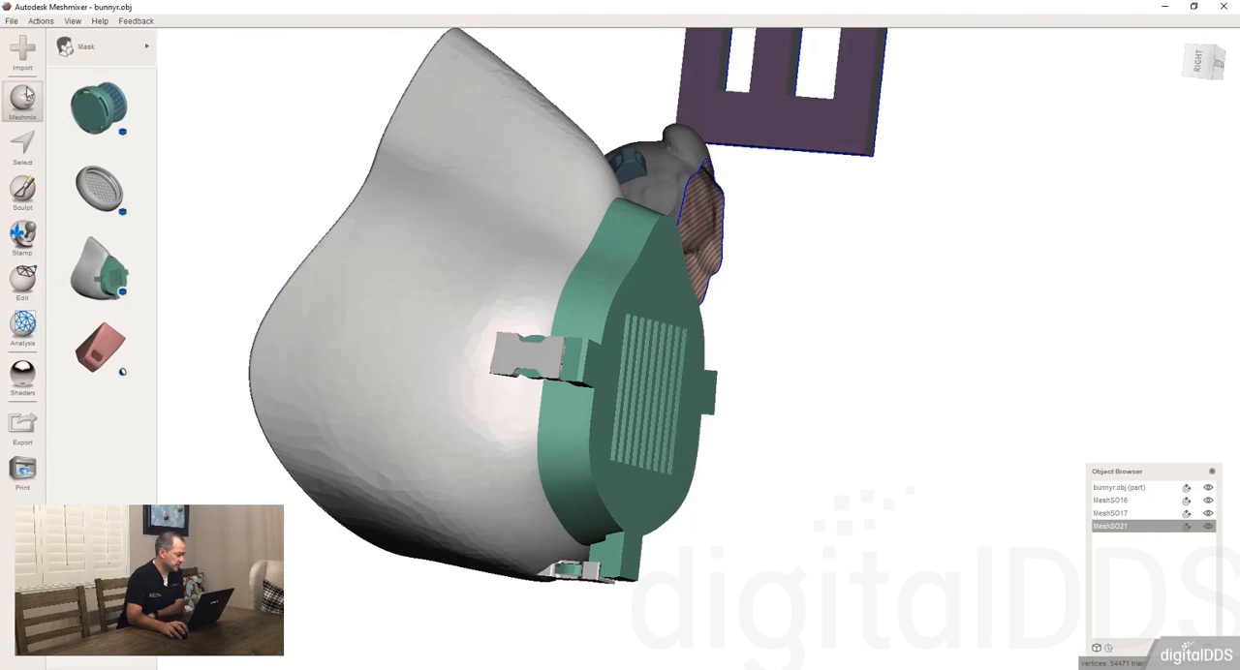
{"action": "left_click_drag", "start_coordinate": [109, 354], "coordinate": [404, 425]}
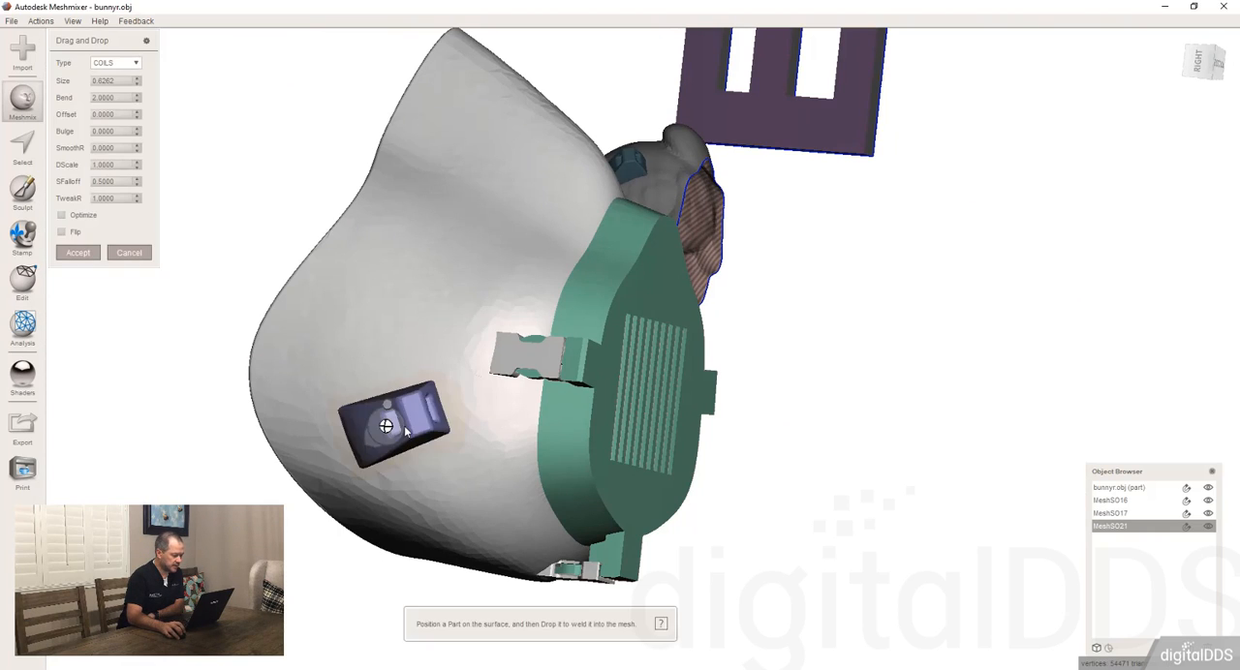
{"action": "right_click_drag", "start_coordinate": [487, 400], "coordinate": [452, 400]}
{"action": "left_click_drag", "start_coordinate": [434, 418], "coordinate": [444, 339]}
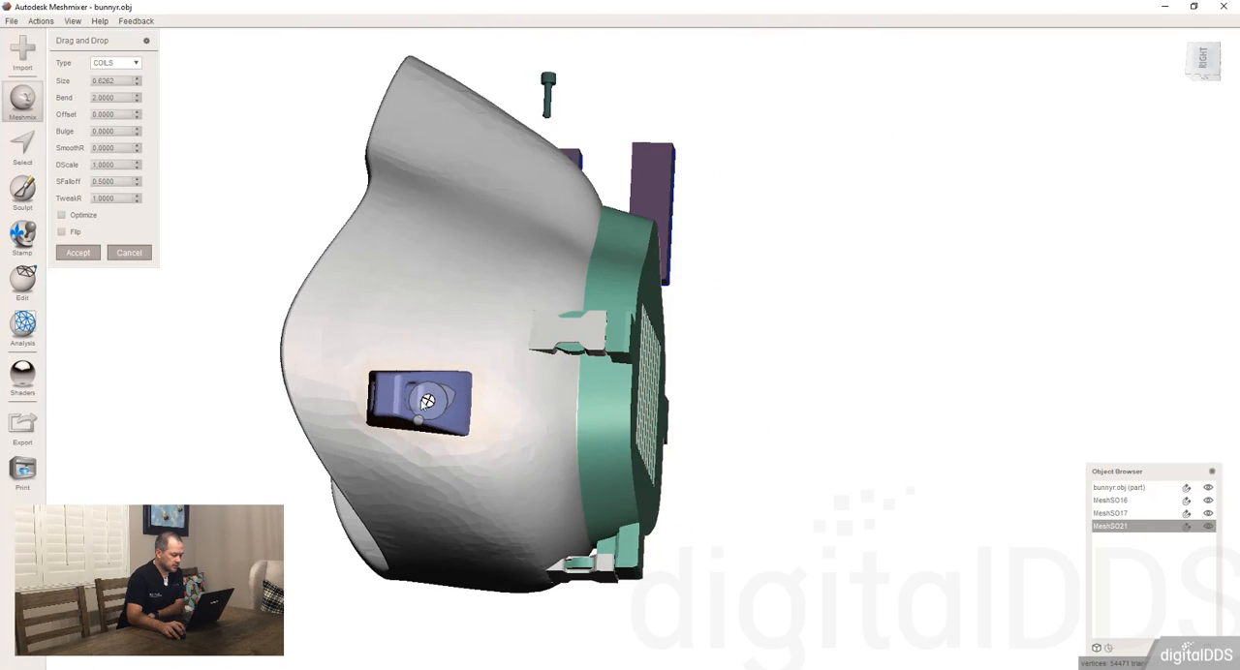
{"action": "left_click_drag", "start_coordinate": [427, 401], "coordinate": [488, 412]}
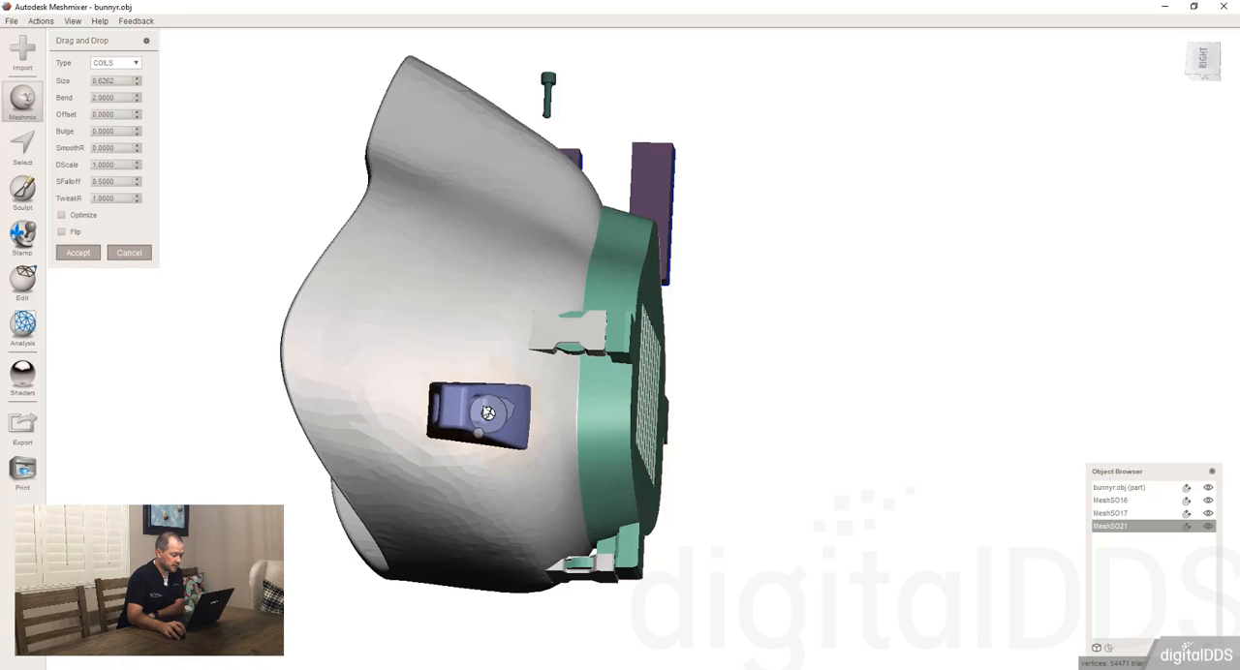
{"action": "right_click_drag", "start_coordinate": [488, 412], "coordinate": [872, 461]}
{"action": "left_click", "coordinate": [77, 252]}
Step: Brush-select the patch of the mask's inner wall behind the block using a size 100 brush and delete it
{"action": "key", "text": "s"}
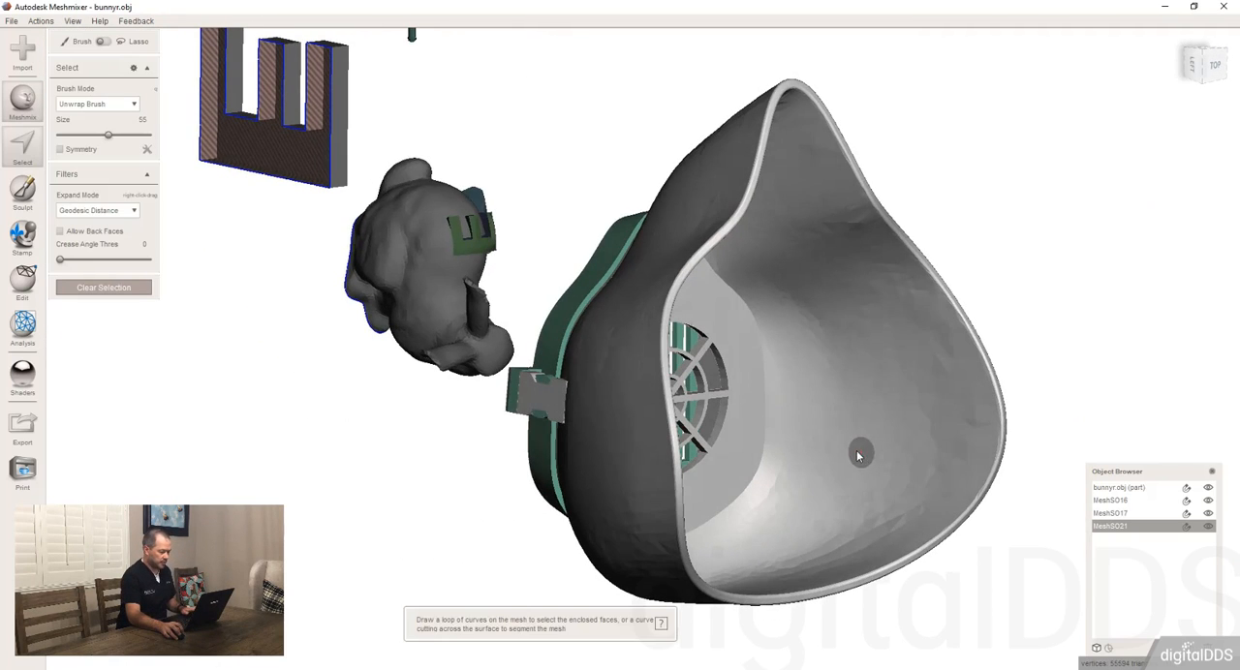
{"action": "left_click_drag", "start_coordinate": [856, 451], "coordinate": [851, 401]}
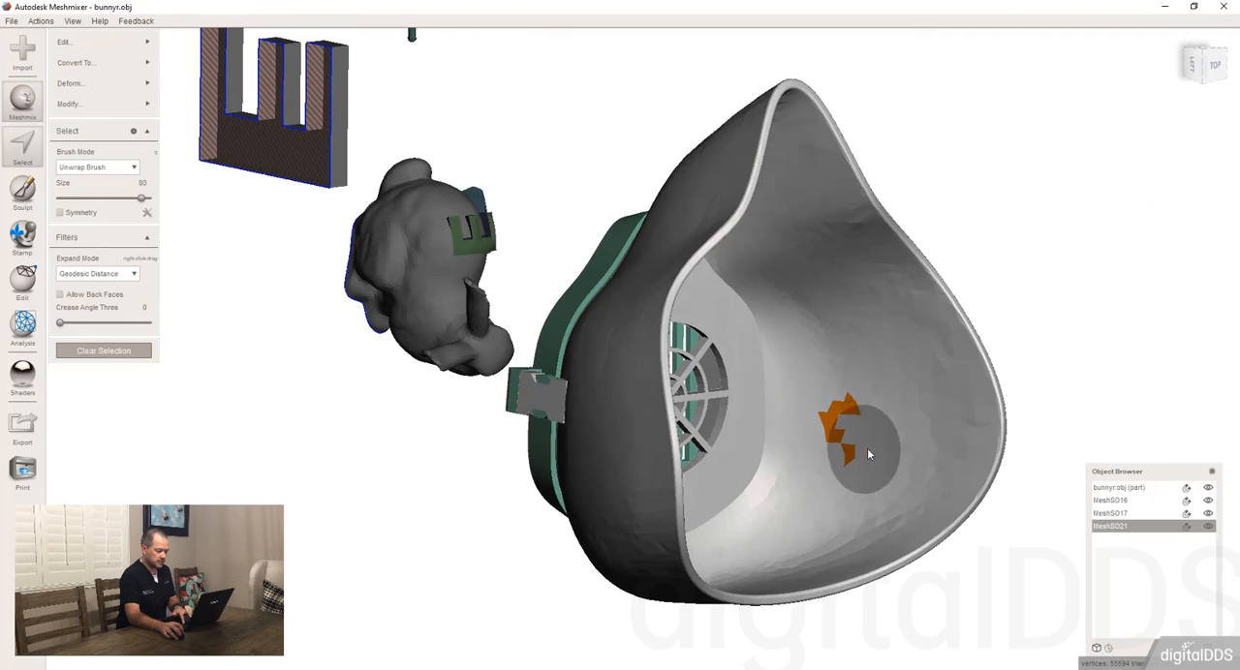
{"action": "scroll", "coordinate": [867, 447], "scroll_direction": "up", "scroll_amount": 6}
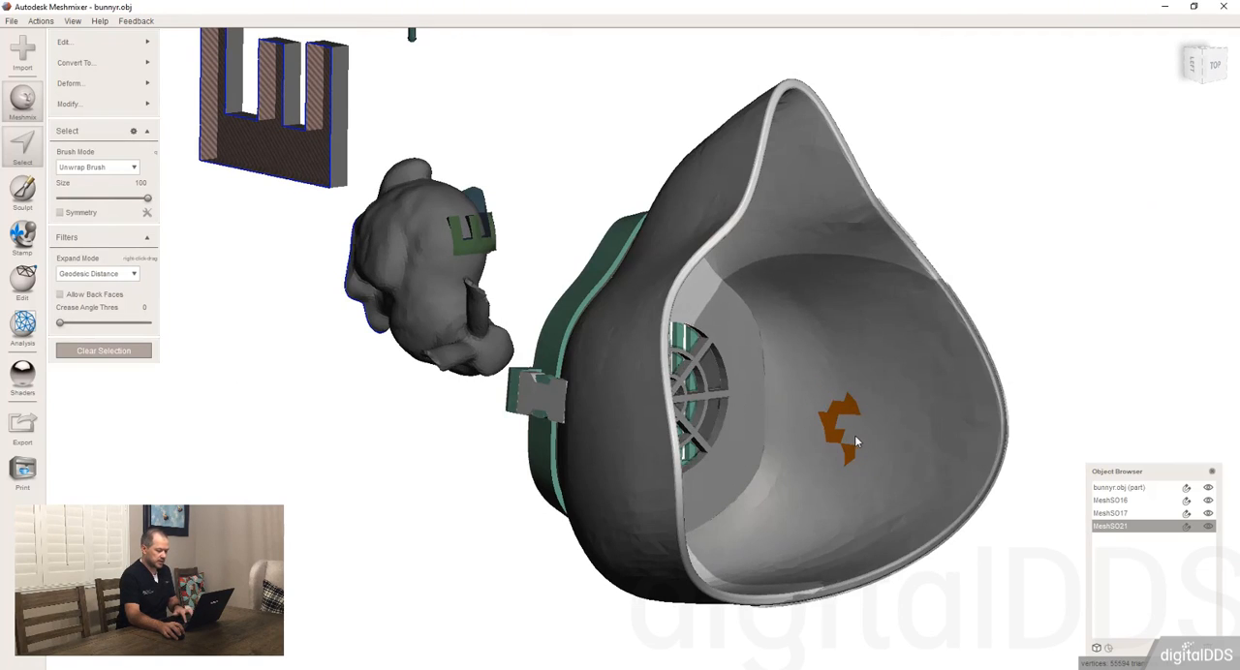
{"action": "mouse_move", "coordinate": [866, 434]}
{"action": "left_mouse_down"}
{"action": "mouse_move", "coordinate": [863, 413]}
{"action": "mouse_move", "coordinate": [898, 418]}
{"action": "mouse_move", "coordinate": [884, 435]}
{"action": "mouse_move", "coordinate": [881, 406]}
{"action": "left_mouse_up"}
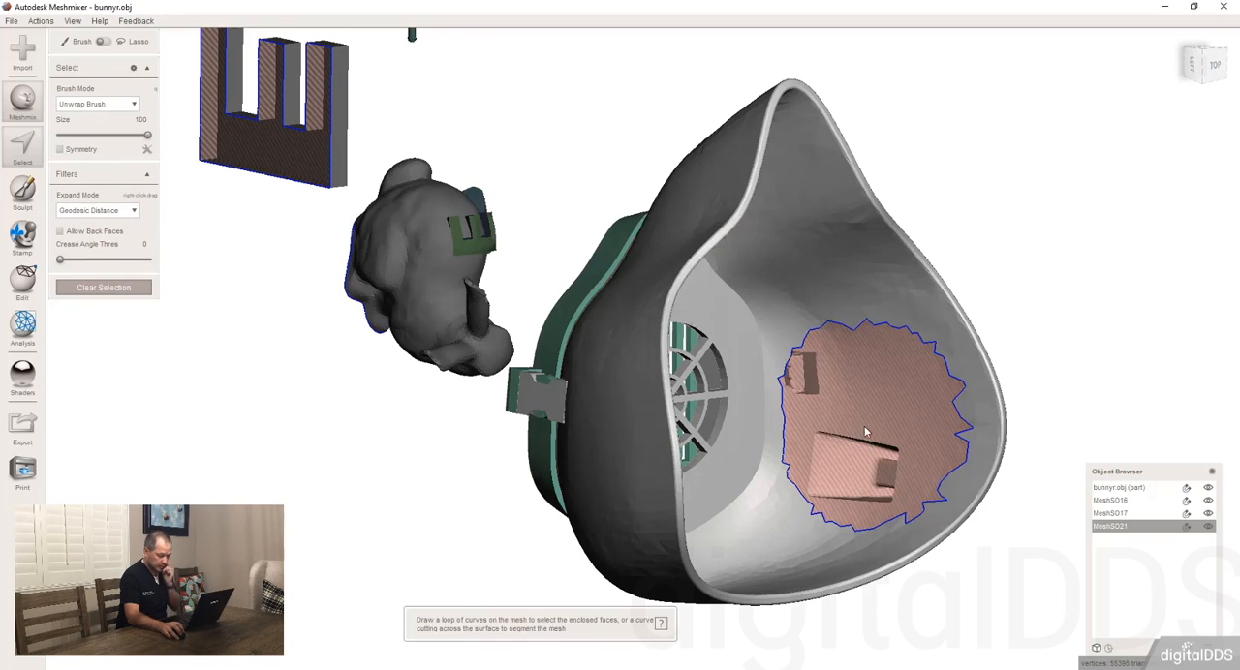
Step: Leave the face selection and delete the whole face mask with its attached block
{"action": "right_click_drag", "start_coordinate": [864, 433], "coordinate": [468, 175]}
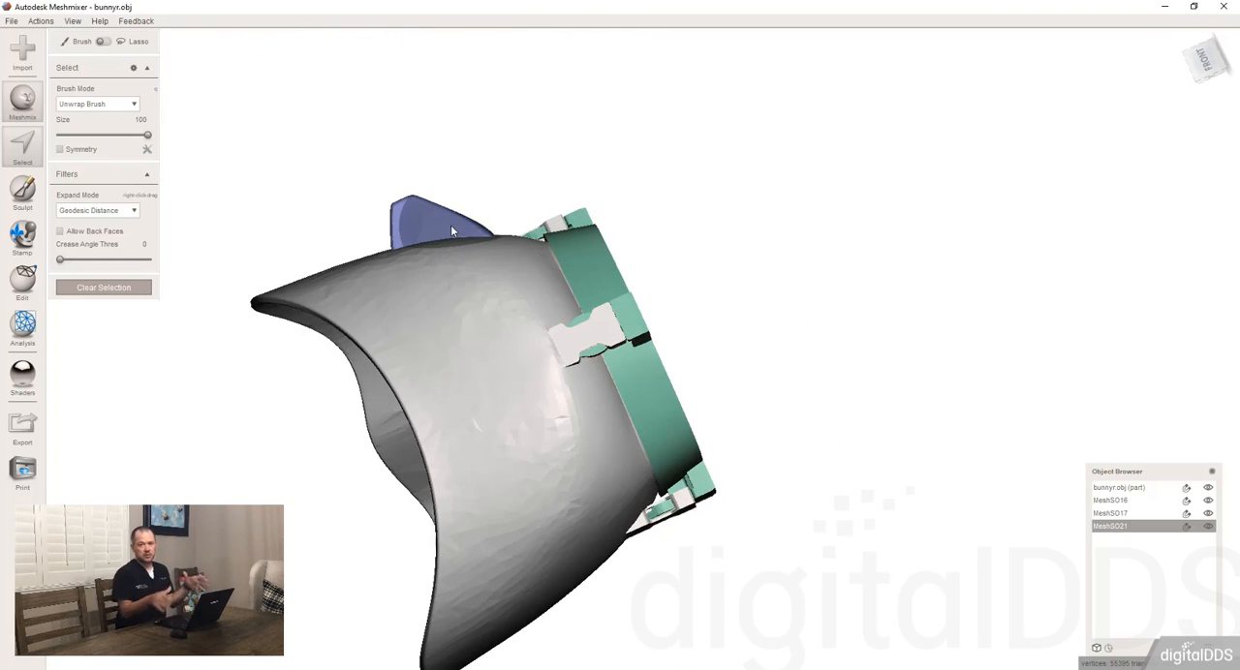
{"action": "right_click_drag", "start_coordinate": [522, 252], "coordinate": [540, 338]}
{"action": "key", "text": "Escape"}
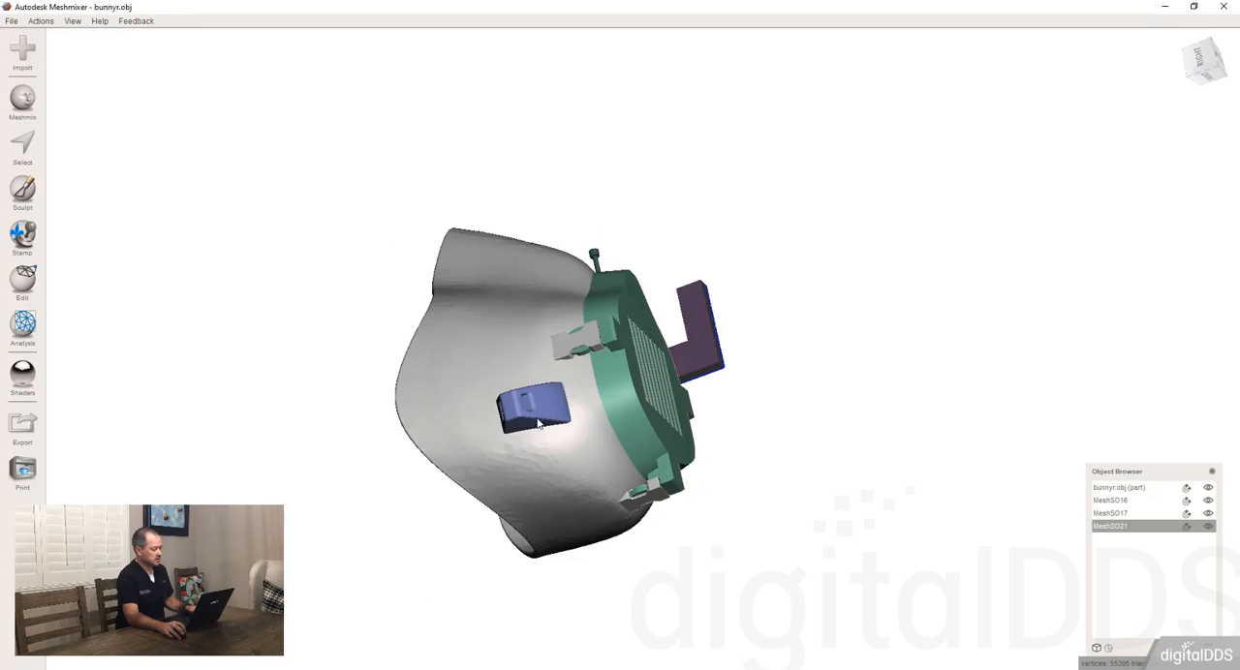
{"action": "key", "text": "Delete"}
Step: Select the rabbit, the large letter E and the loose screw together and delete them to empty the scene
{"action": "right_click_drag", "start_coordinate": [644, 235], "coordinate": [816, 388]}
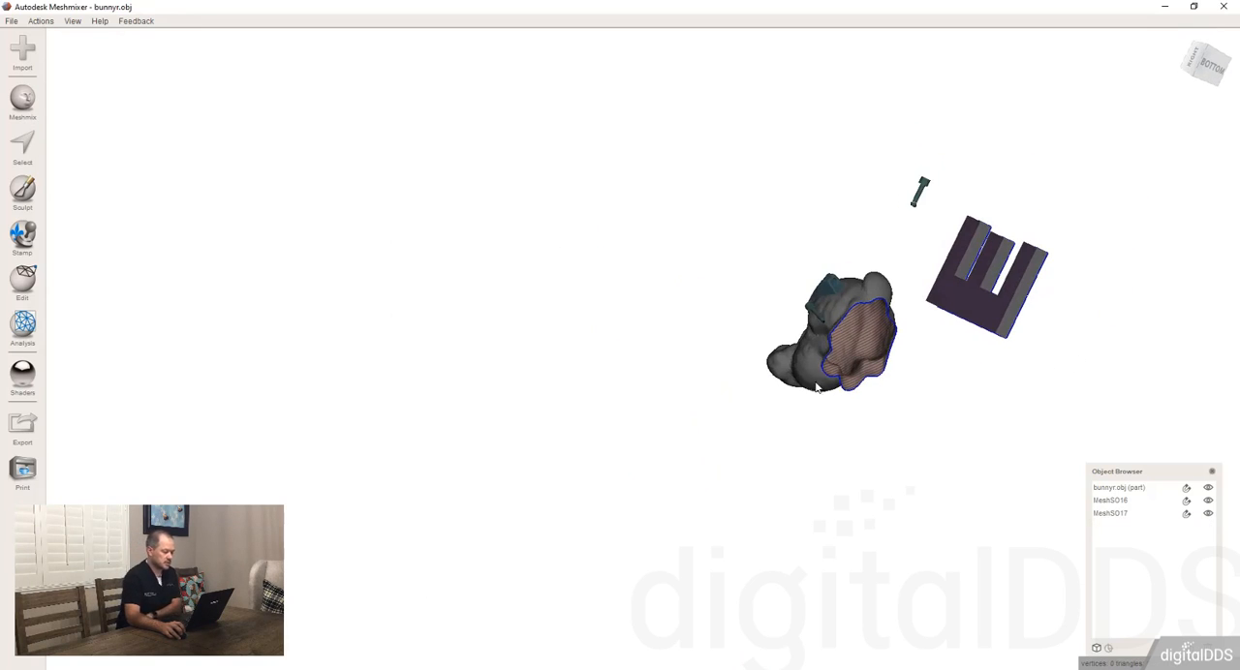
{"action": "right_click_drag", "start_coordinate": [821, 320], "coordinate": [641, 328]}
{"action": "scroll", "coordinate": [639, 324], "scroll_direction": "up", "scroll_amount": 9}
{"action": "middle_click_drag", "start_coordinate": [580, 304], "coordinate": [645, 348]}
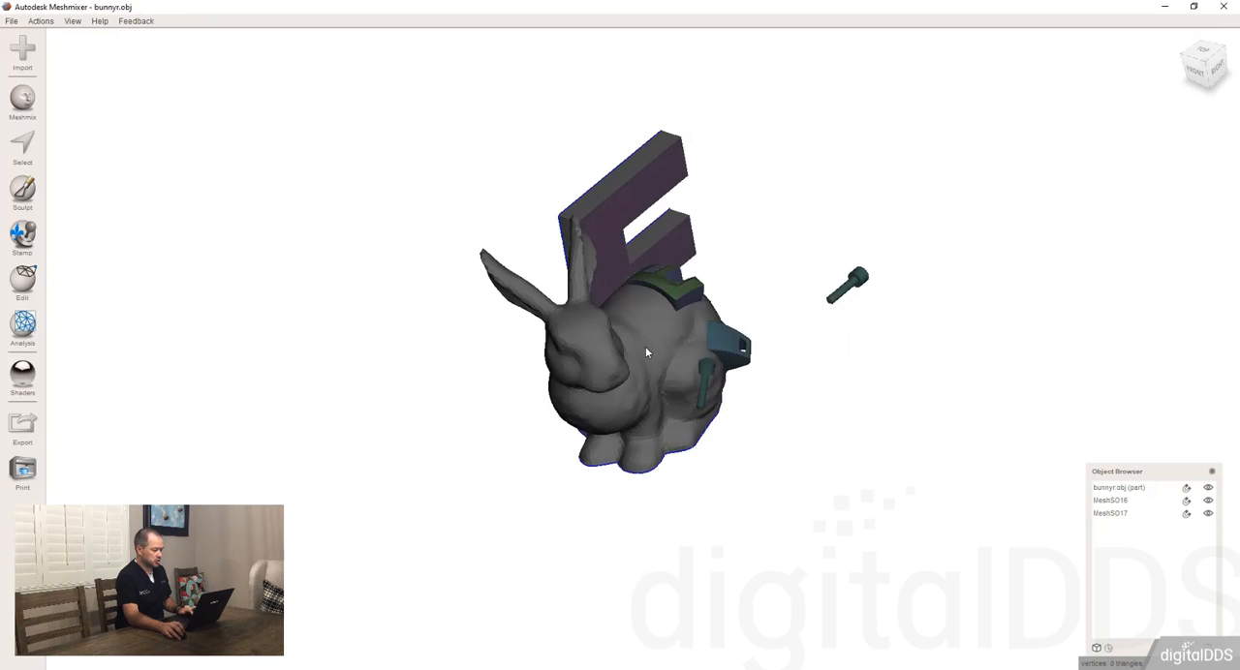
{"action": "scroll", "coordinate": [644, 343], "scroll_direction": "up", "scroll_amount": 1}
{"action": "left_click", "coordinate": [644, 347]}
{"action": "right_click_drag", "start_coordinate": [644, 347], "coordinate": [538, 411]}
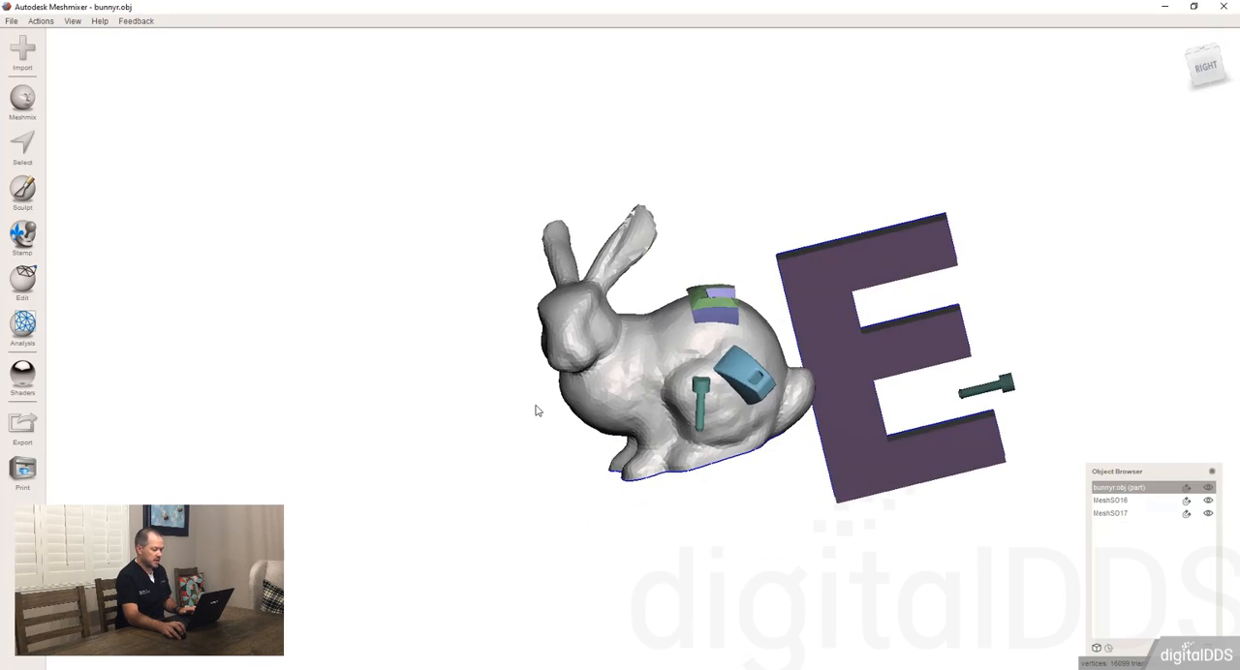
{"action": "right_click_drag", "start_coordinate": [667, 376], "coordinate": [325, 238]}
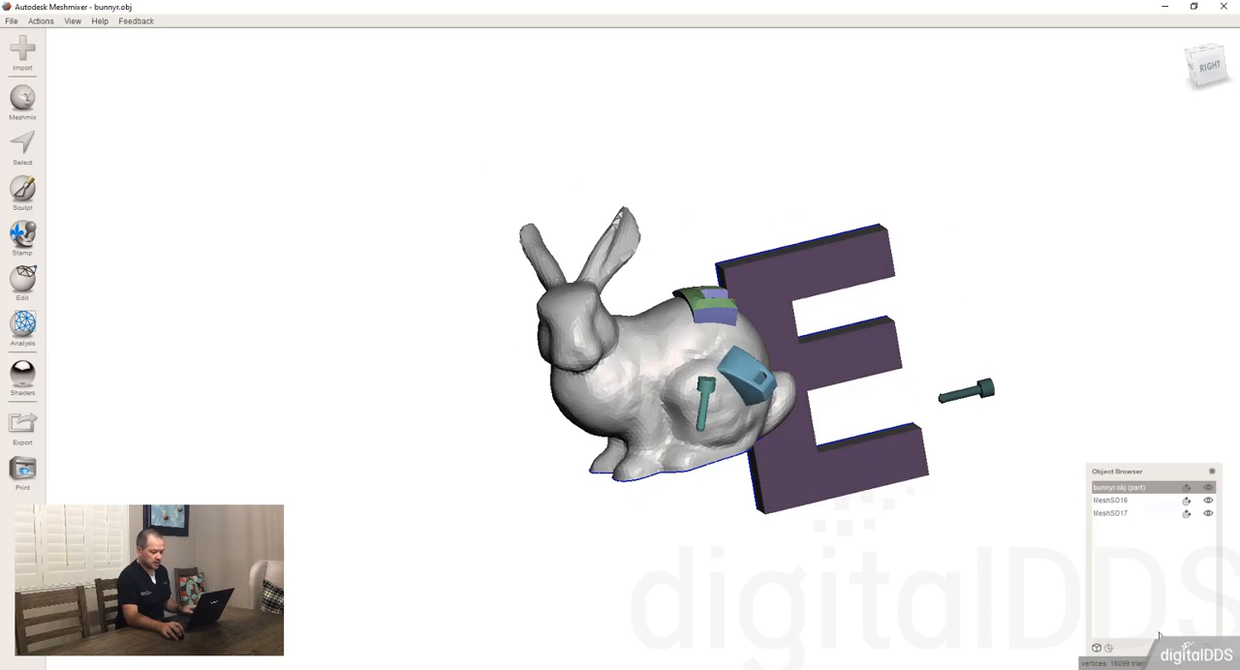
{"action": "left_click", "coordinate": [1114, 513], "text": "shift"}
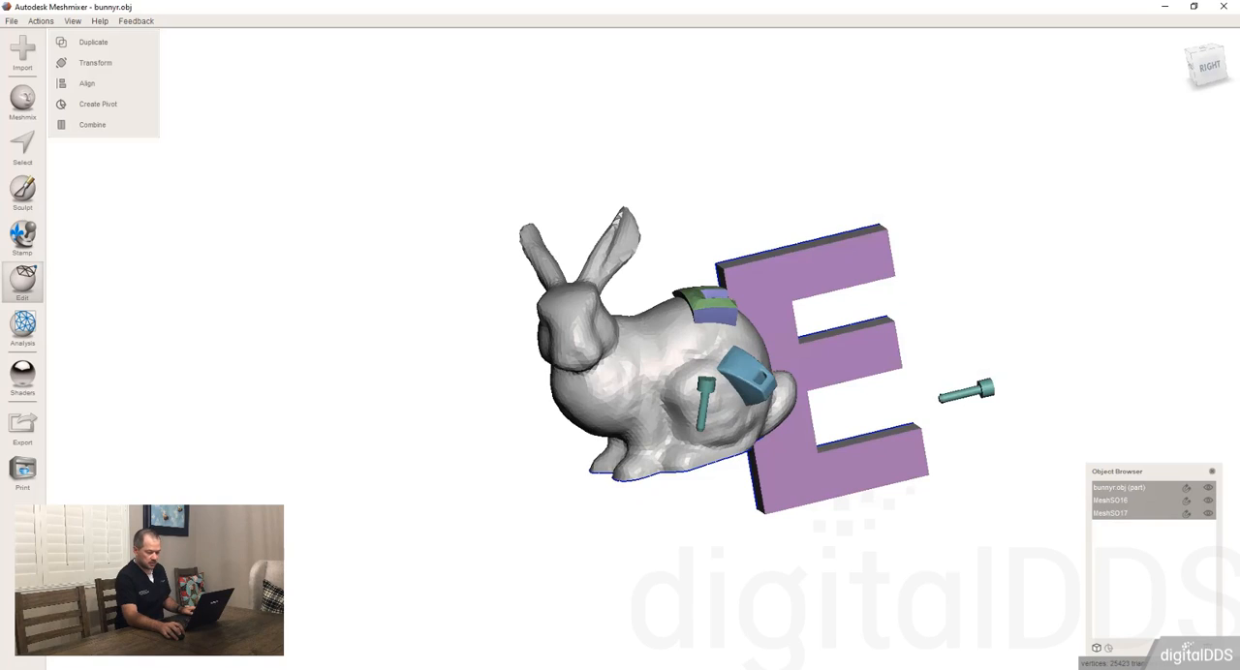
{"action": "key", "text": "Delete"}
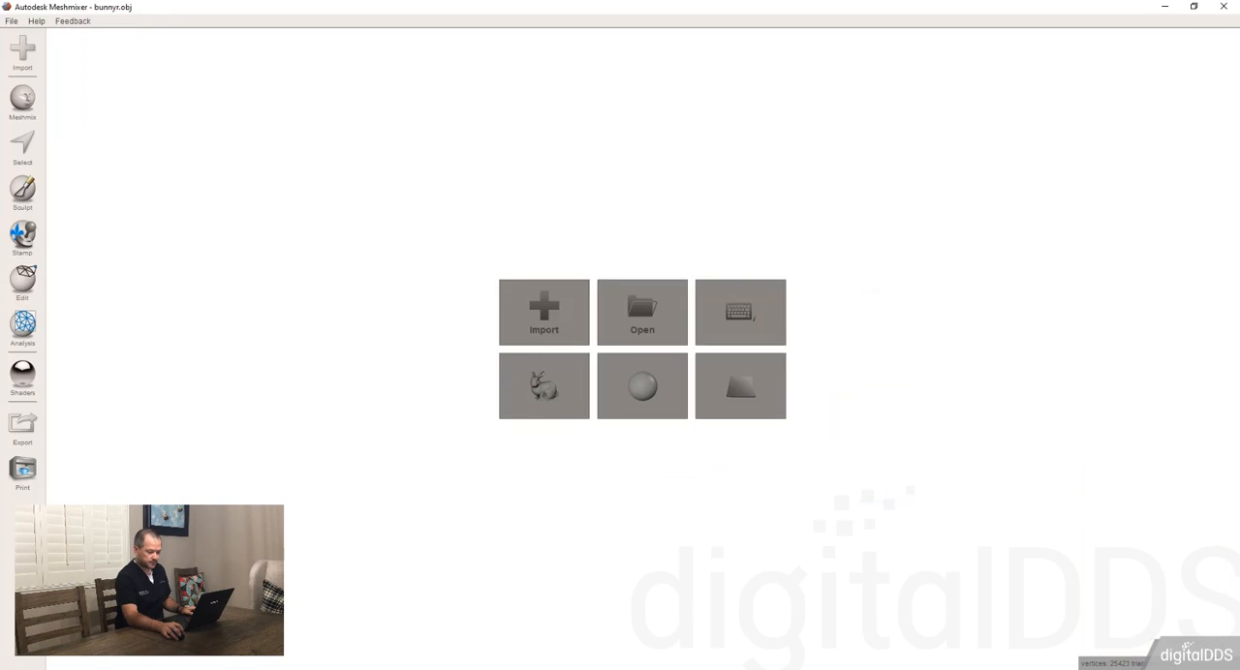
Step: Start a new sphere and set up a Plane Cut below its centre that discards the lower part
{"action": "left_click", "coordinate": [632, 385]}
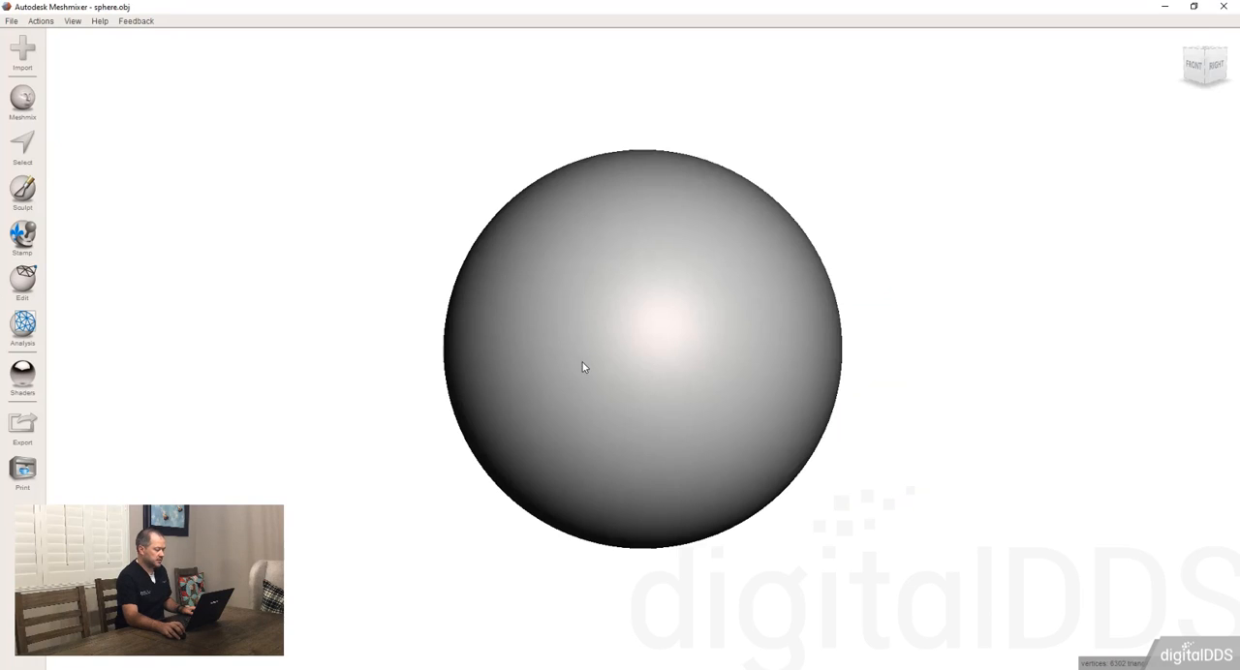
{"action": "left_click", "coordinate": [23, 280]}
{"action": "left_click", "coordinate": [94, 145]}
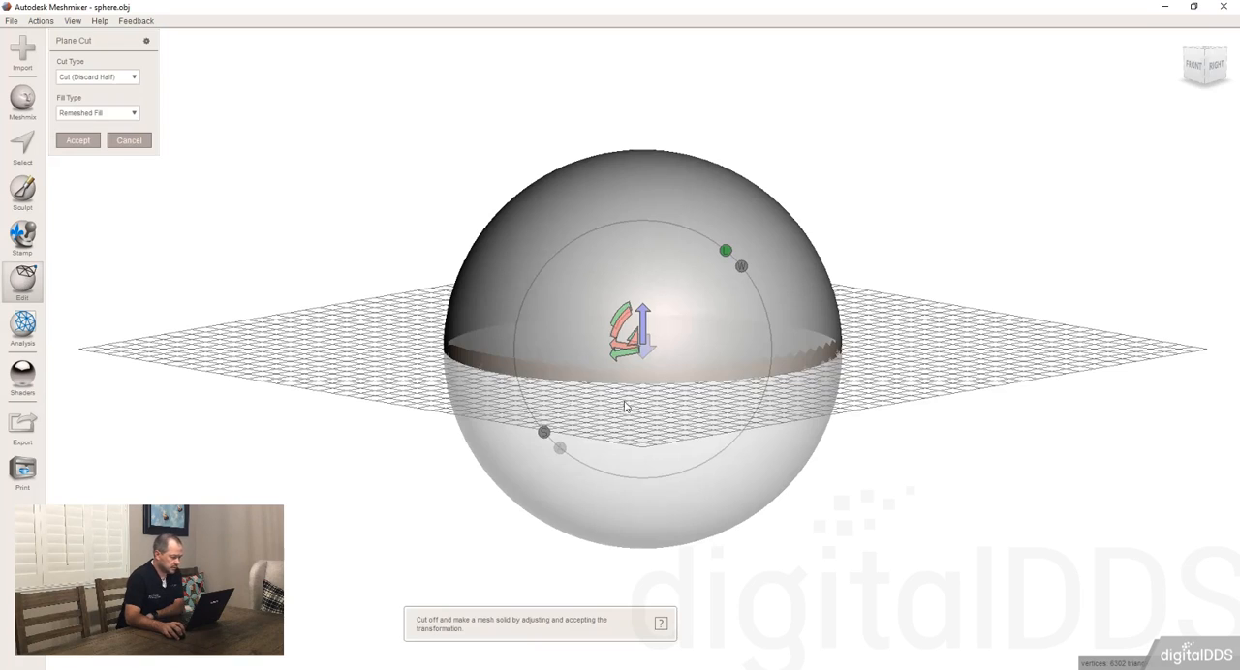
{"action": "right_click_drag", "start_coordinate": [624, 407], "coordinate": [630, 391]}
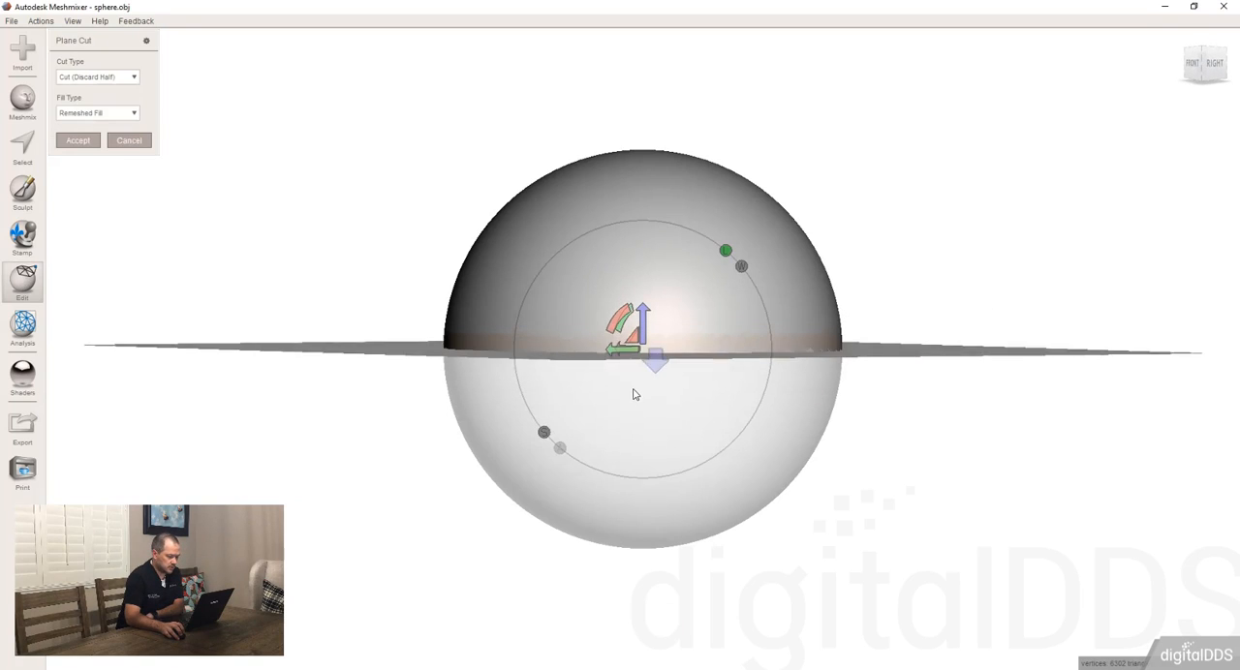
{"action": "left_click", "coordinate": [714, 419]}
{"action": "right_click_drag", "start_coordinate": [440, 384], "coordinate": [608, 302]}
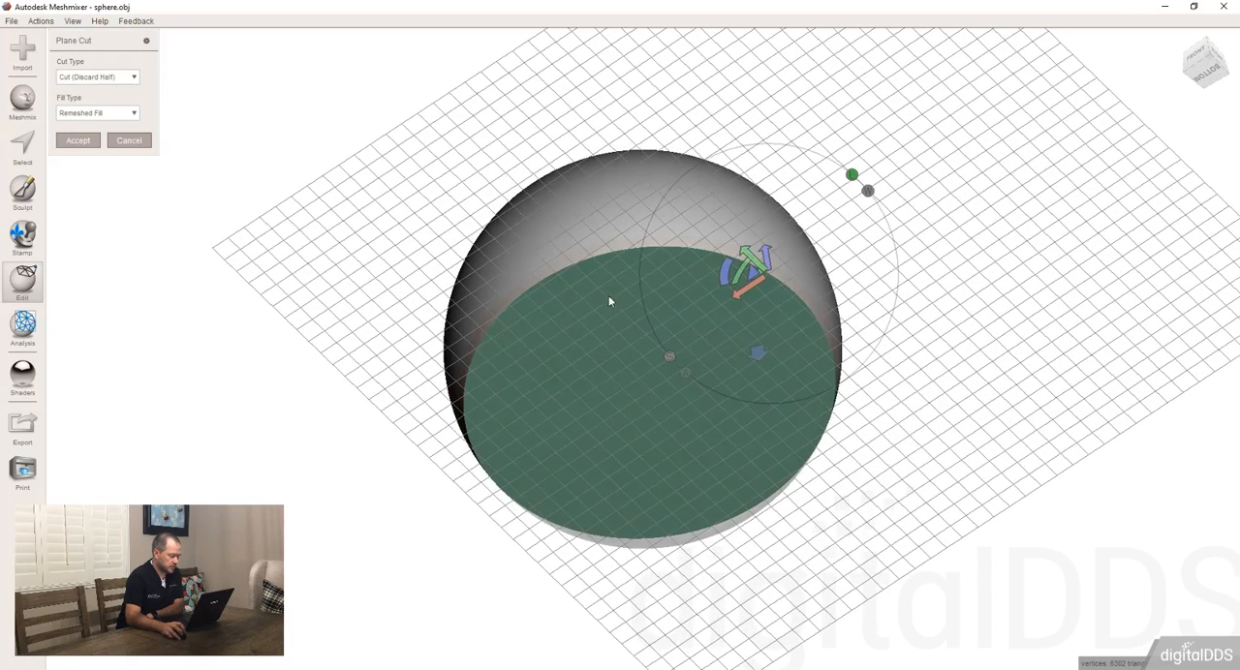
Step: Choose No Fill for the Plane Cut and accept it to leave the sphere open at its base
{"action": "left_click", "coordinate": [99, 114]}
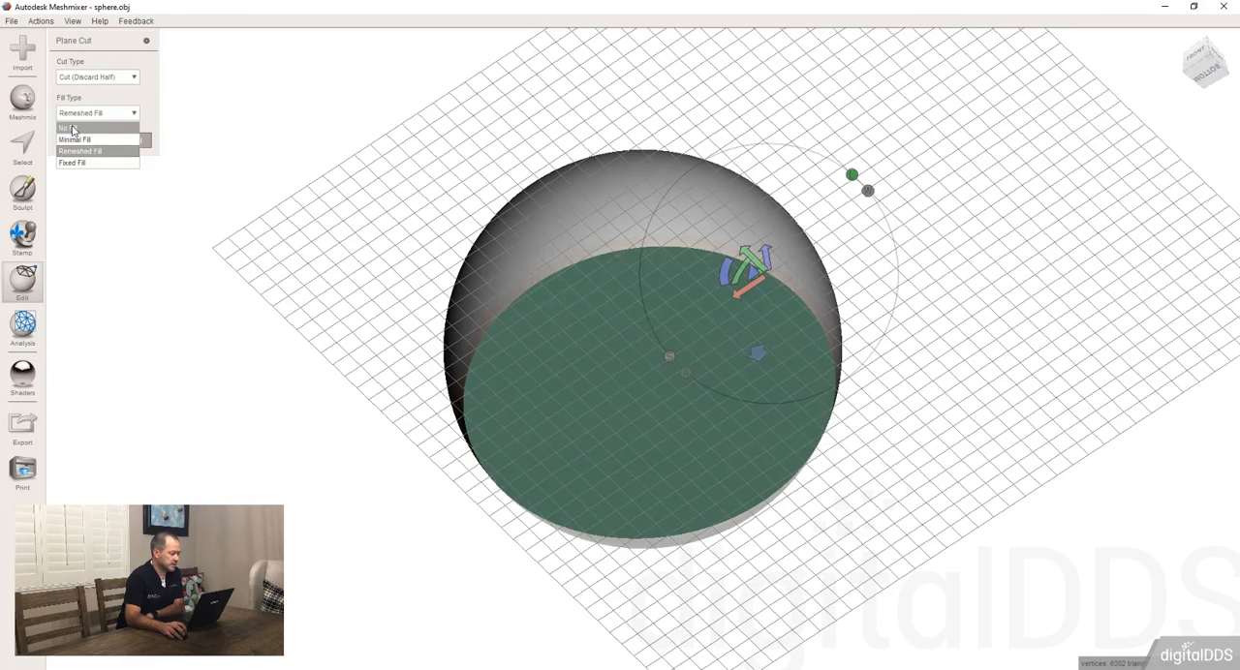
{"action": "left_click", "coordinate": [86, 153]}
{"action": "left_click", "coordinate": [77, 140]}
Step: Brush-select a round patch on the upper surface of the cut sphere and pull it outward into a bulge with Soft Transform
{"action": "right_click_drag", "start_coordinate": [478, 270], "coordinate": [627, 348]}
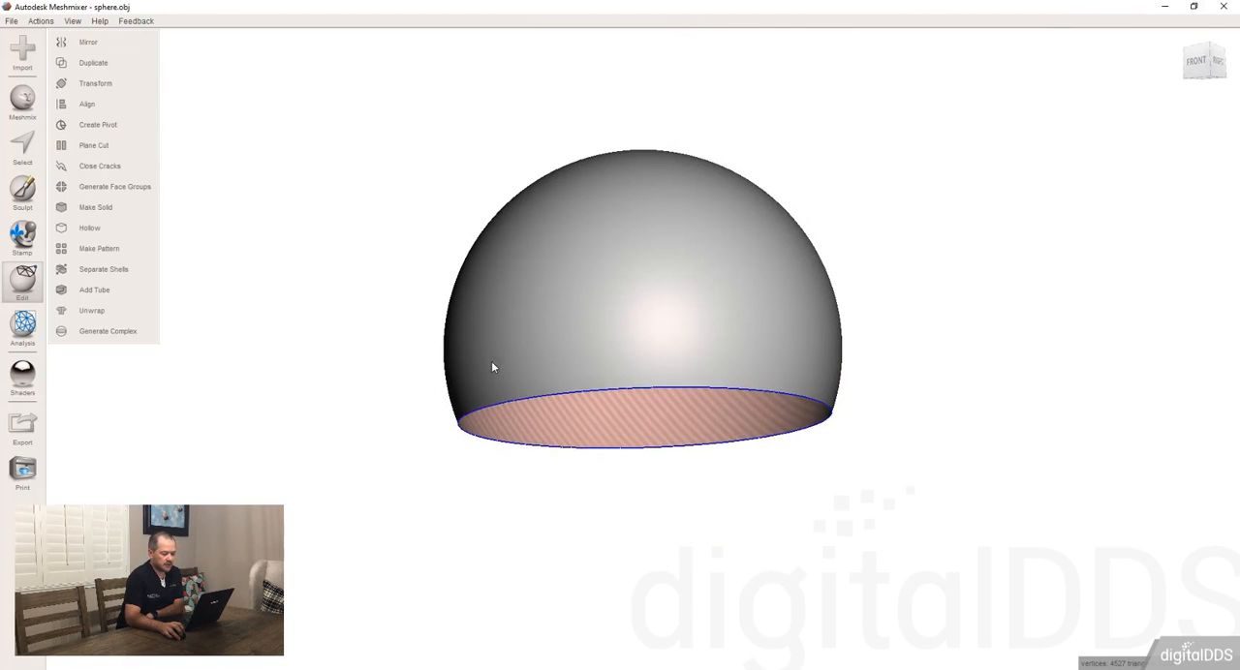
{"action": "key", "text": "s"}
{"action": "mouse_move", "coordinate": [710, 311]}
{"action": "right_mouse_down"}
{"action": "mouse_move", "coordinate": [761, 286]}
{"action": "mouse_move", "coordinate": [731, 317]}
{"action": "right_mouse_up"}
{"action": "left_click", "coordinate": [708, 317]}
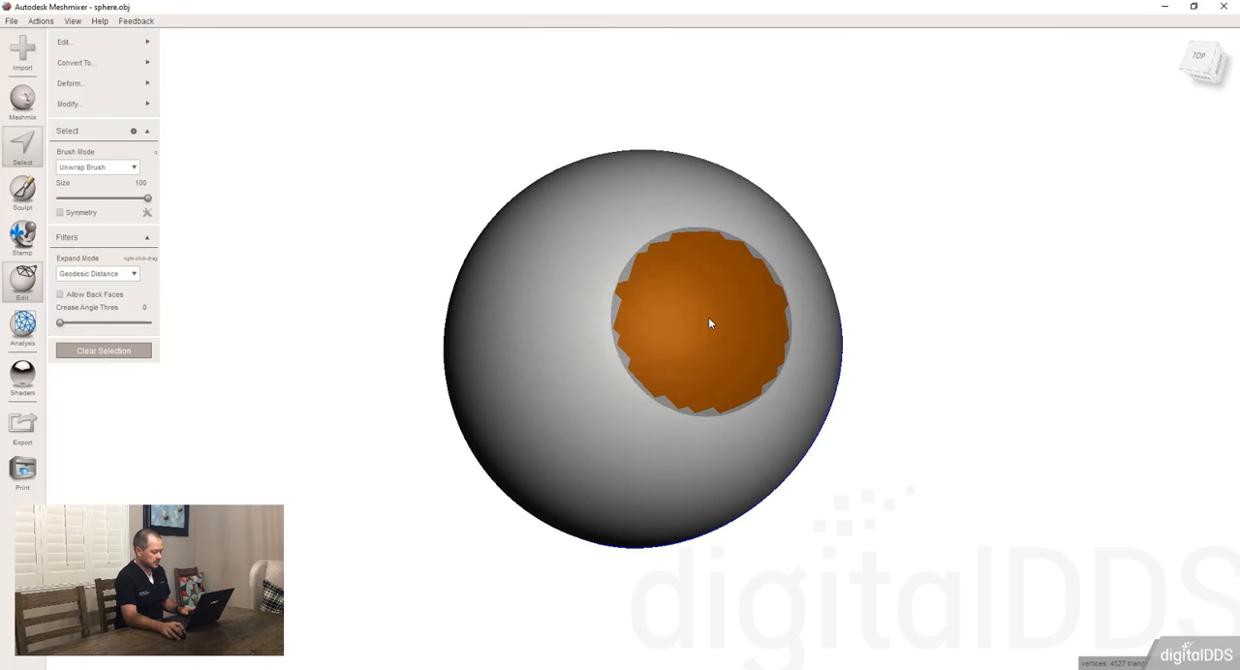
{"action": "key", "text": "ctrl+t"}
{"action": "right_click_drag", "start_coordinate": [700, 341], "coordinate": [805, 264]}
{"action": "left_click_drag", "start_coordinate": [830, 260], "coordinate": [897, 239]}
{"action": "right_click_drag", "start_coordinate": [581, 170], "coordinate": [598, 184]}
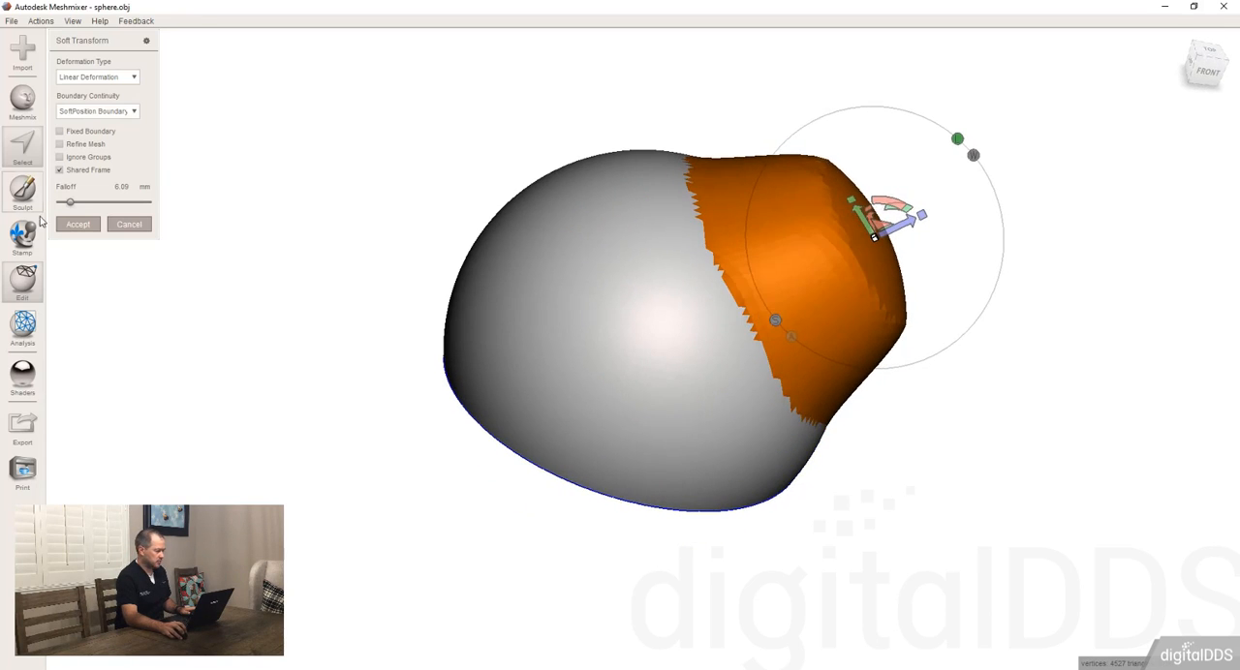
{"action": "left_click", "coordinate": [77, 225]}
Step: Select the entire reshaped sphere and convert it to an Open Part, accepting the COILS hole fill
{"action": "mouse_move", "coordinate": [653, 252]}
{"action": "right_mouse_down"}
{"action": "mouse_move", "coordinate": [516, 228]}
{"action": "mouse_move", "coordinate": [594, 232]}
{"action": "mouse_move", "coordinate": [626, 198]}
{"action": "mouse_move", "coordinate": [584, 187]}
{"action": "right_mouse_up"}
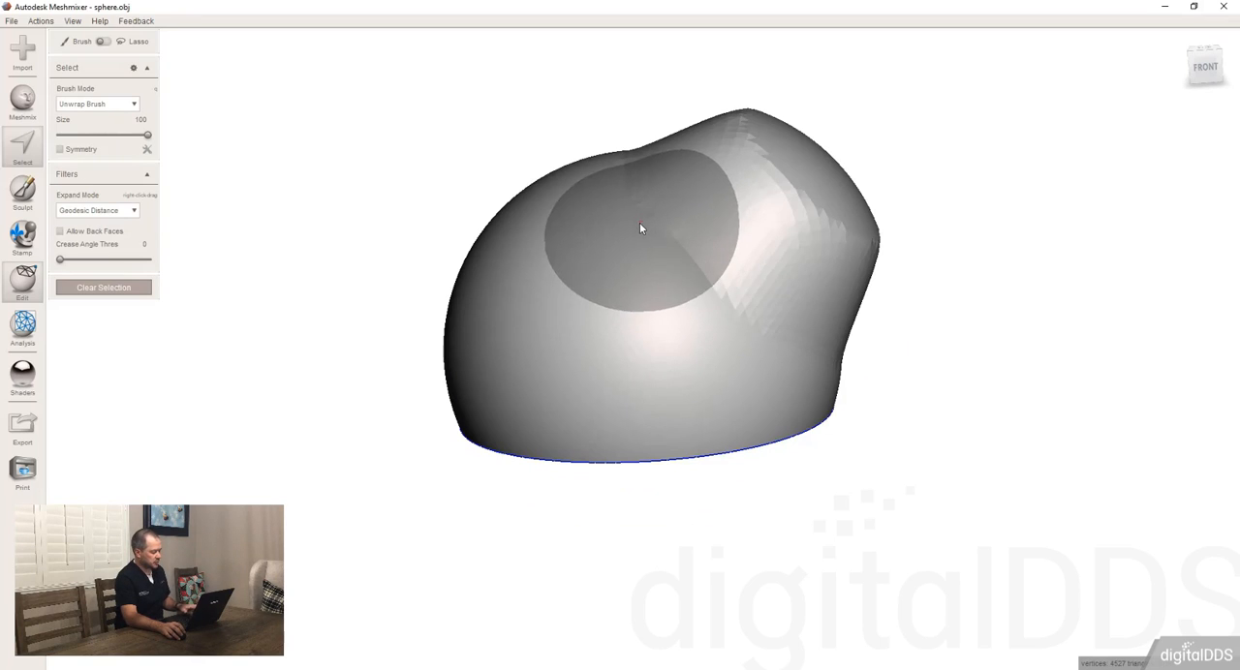
{"action": "key", "text": "ctrl+a"}
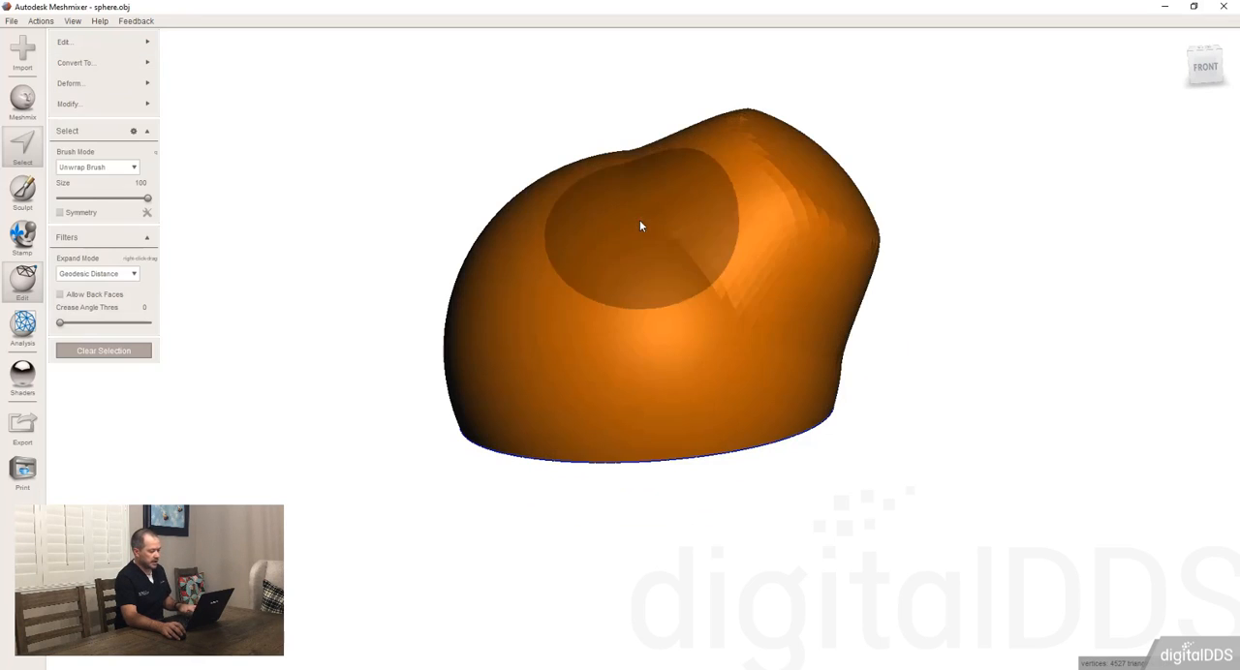
{"action": "left_click", "coordinate": [140, 63]}
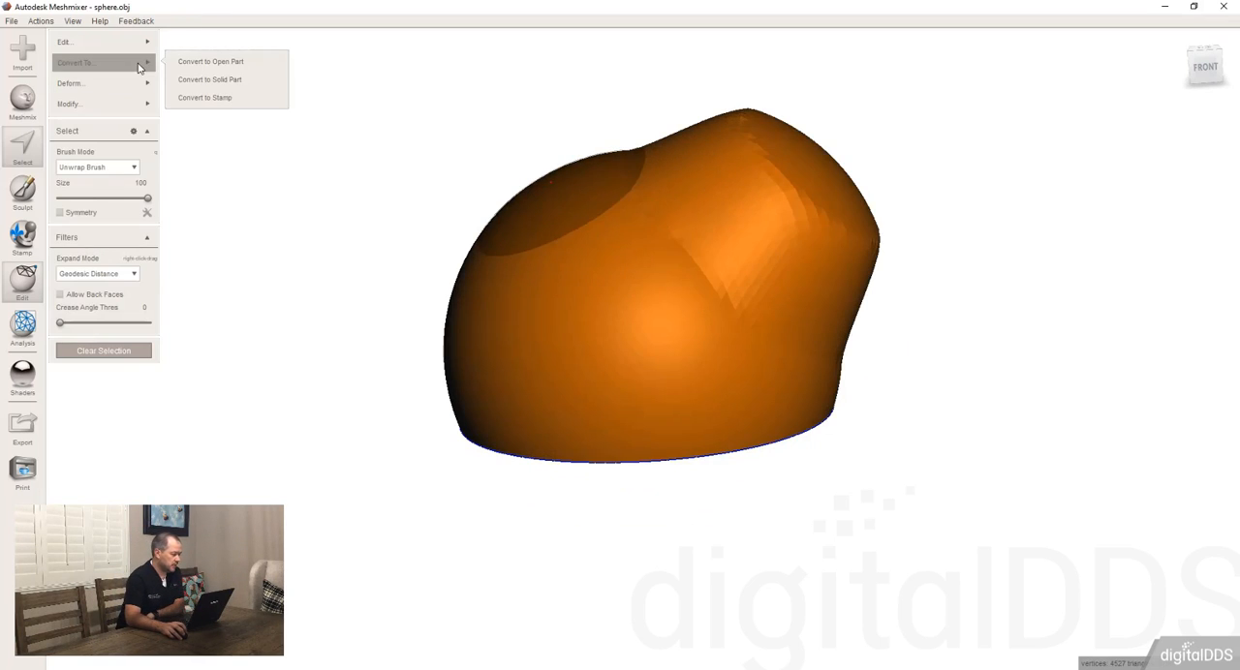
{"action": "left_click", "coordinate": [231, 62]}
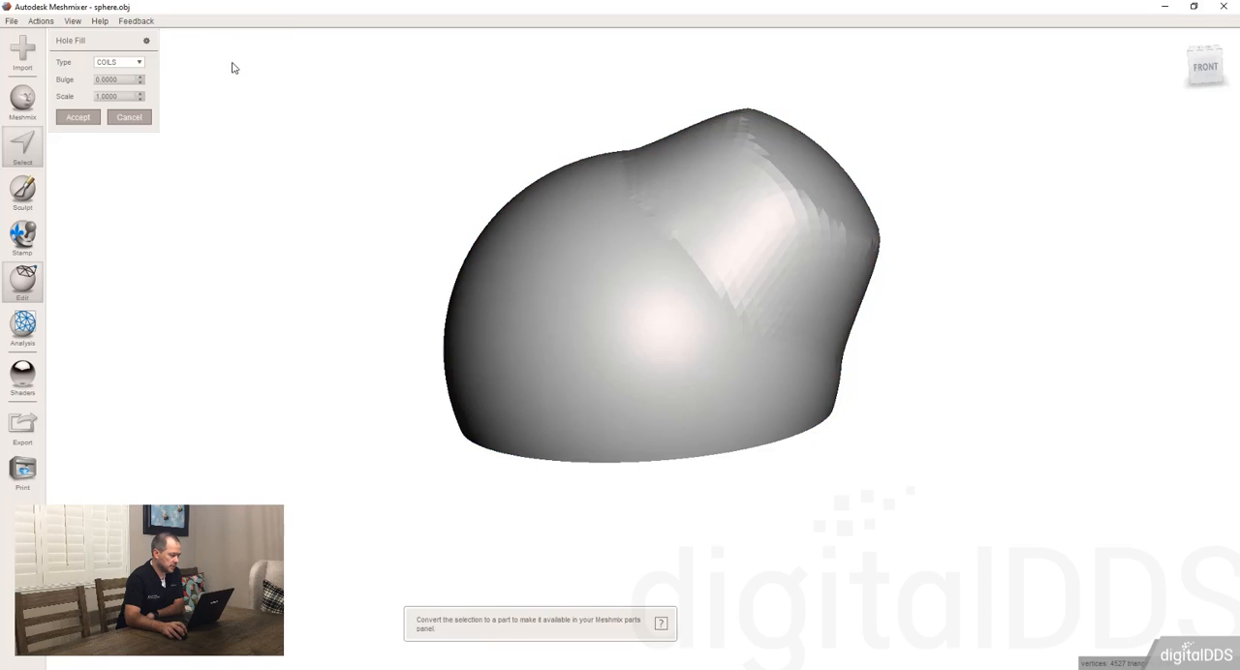
{"action": "left_click", "coordinate": [88, 123]}
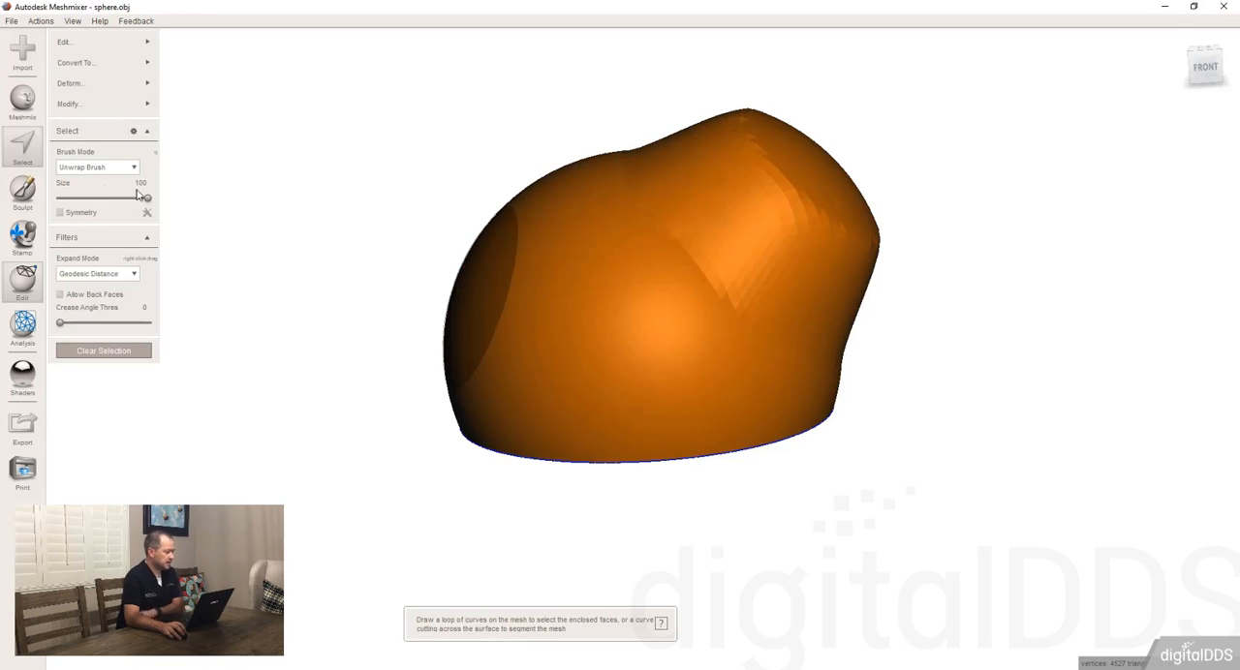
Step: Delete the reshaped sphere from the scene and start over with a fresh sphere
{"action": "mouse_move", "coordinate": [68, 82]}
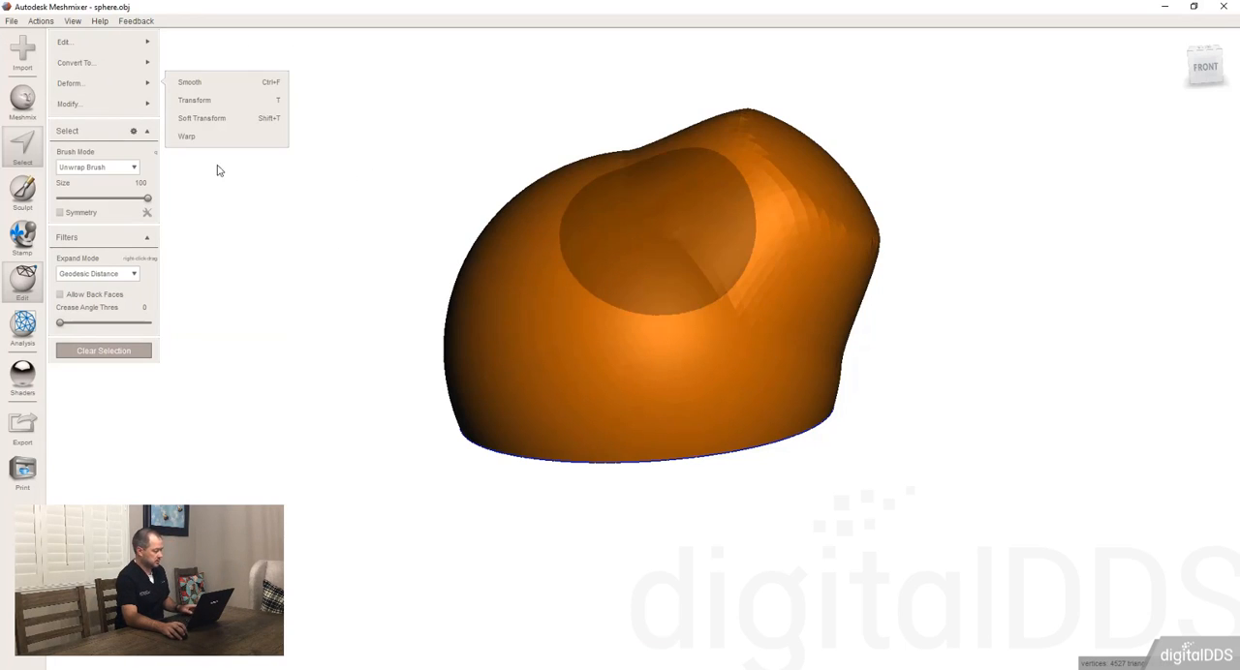
{"action": "left_click", "coordinate": [275, 167]}
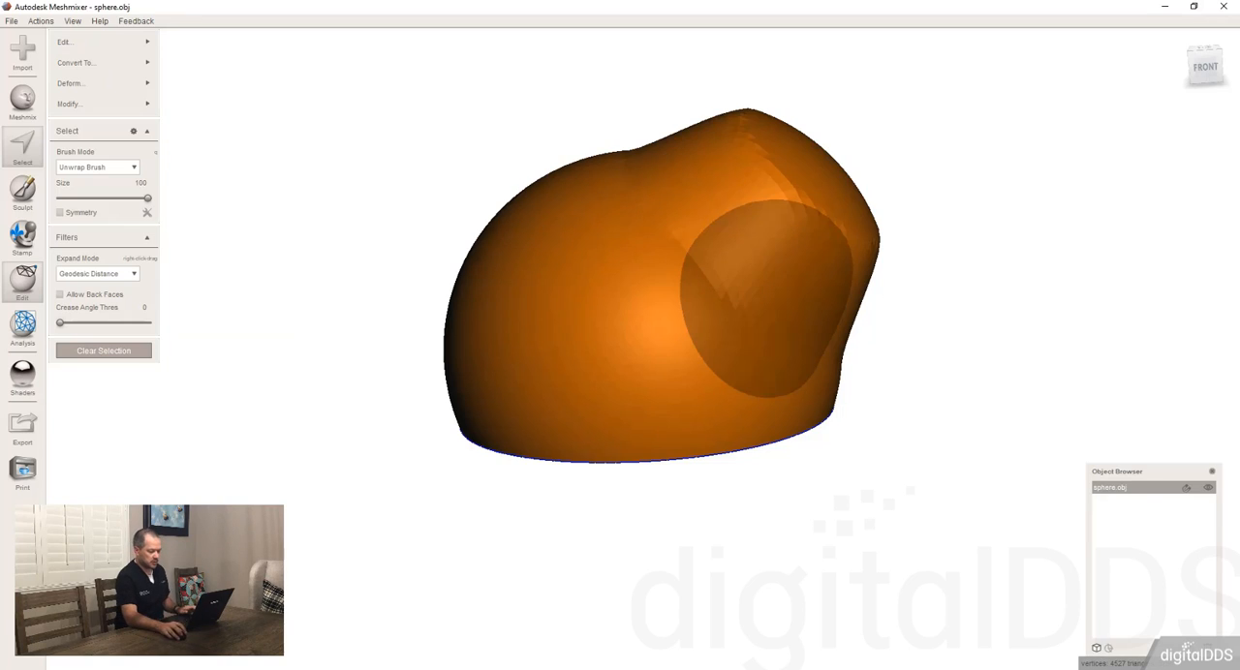
{"action": "left_click", "coordinate": [1208, 648]}
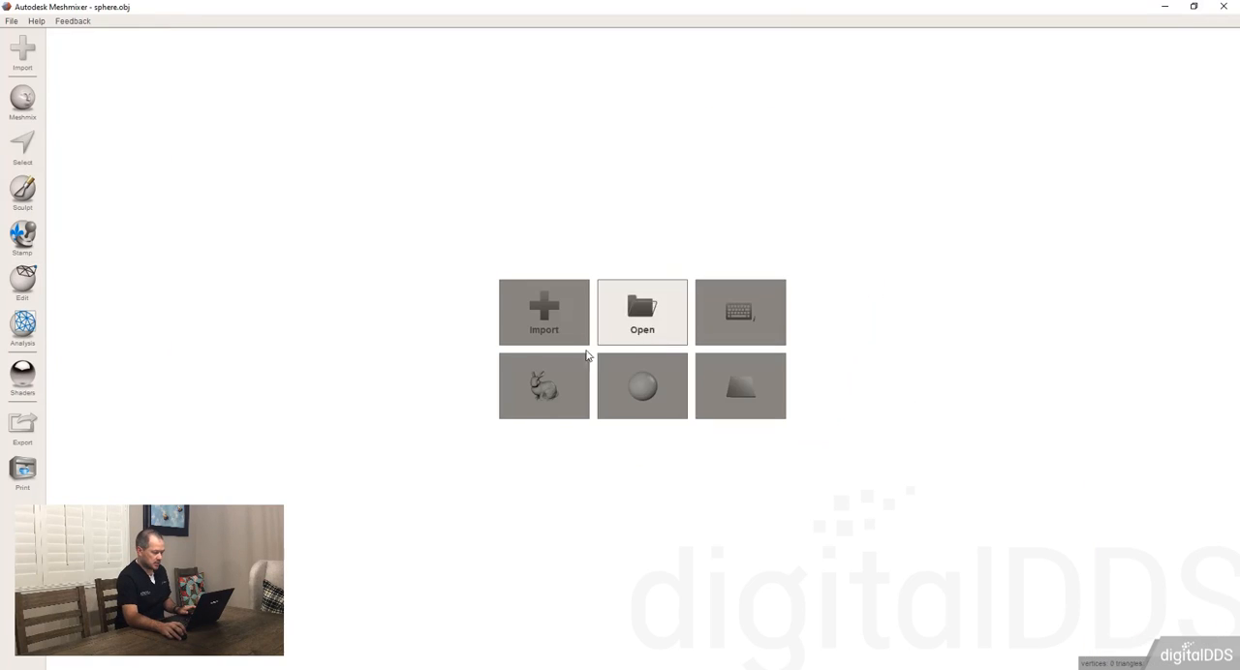
{"action": "left_click", "coordinate": [642, 386]}
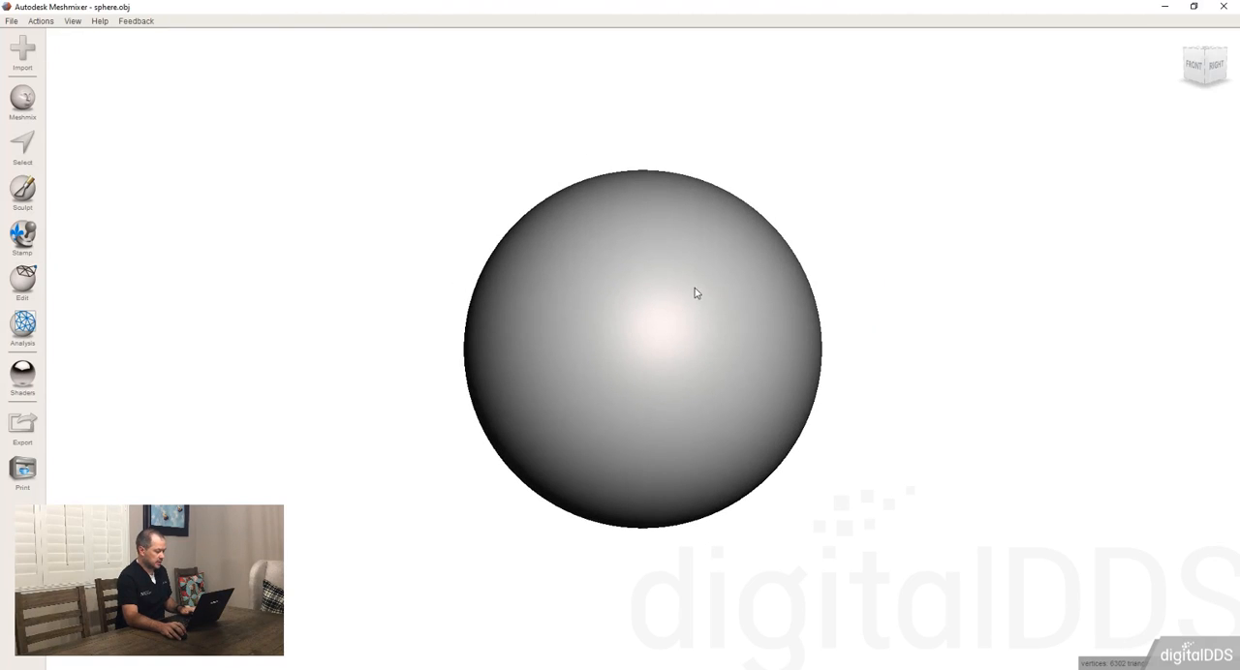
Step: Set up sculpting in Surface mode with the scattered-dots stencil
{"action": "left_click", "coordinate": [23, 190]}
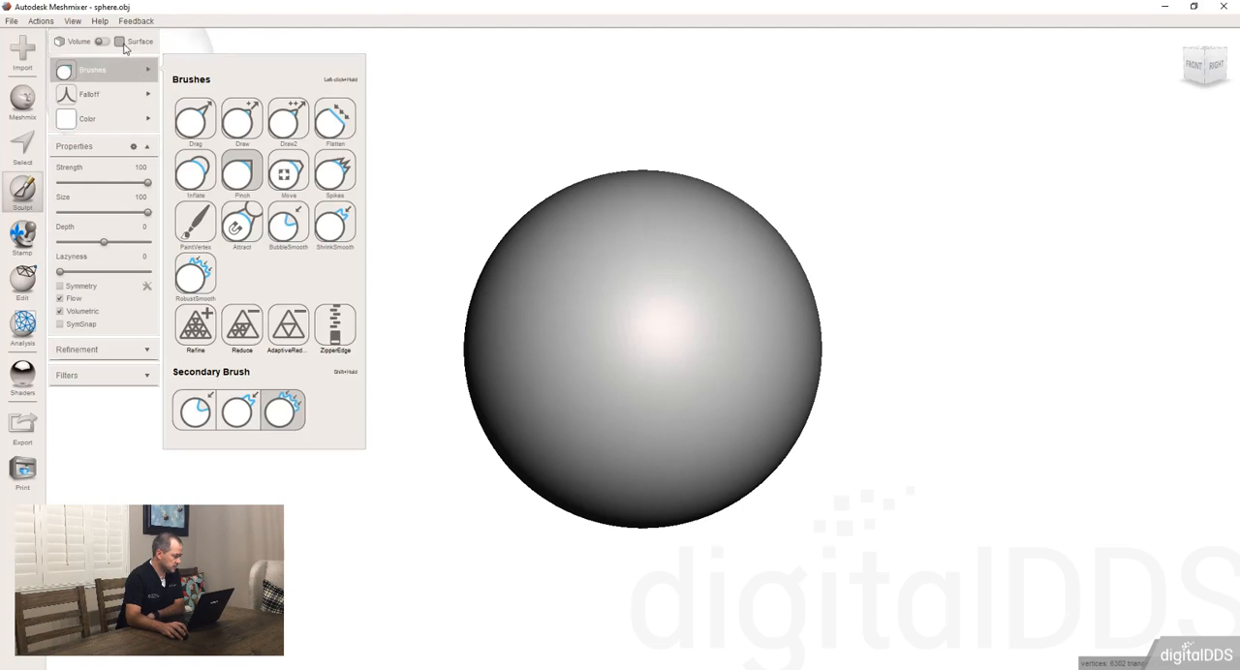
{"action": "left_click", "coordinate": [121, 43]}
{"action": "mouse_move", "coordinate": [136, 104]}
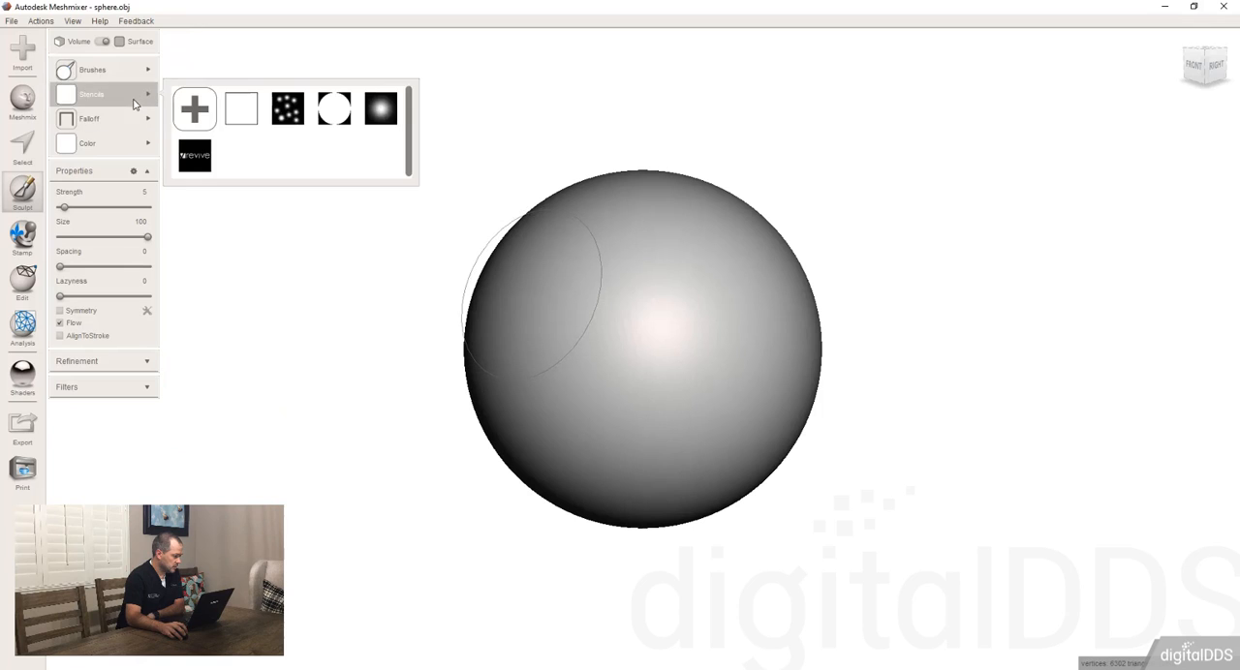
{"action": "left_click", "coordinate": [287, 108]}
{"action": "mouse_move", "coordinate": [107, 126]}
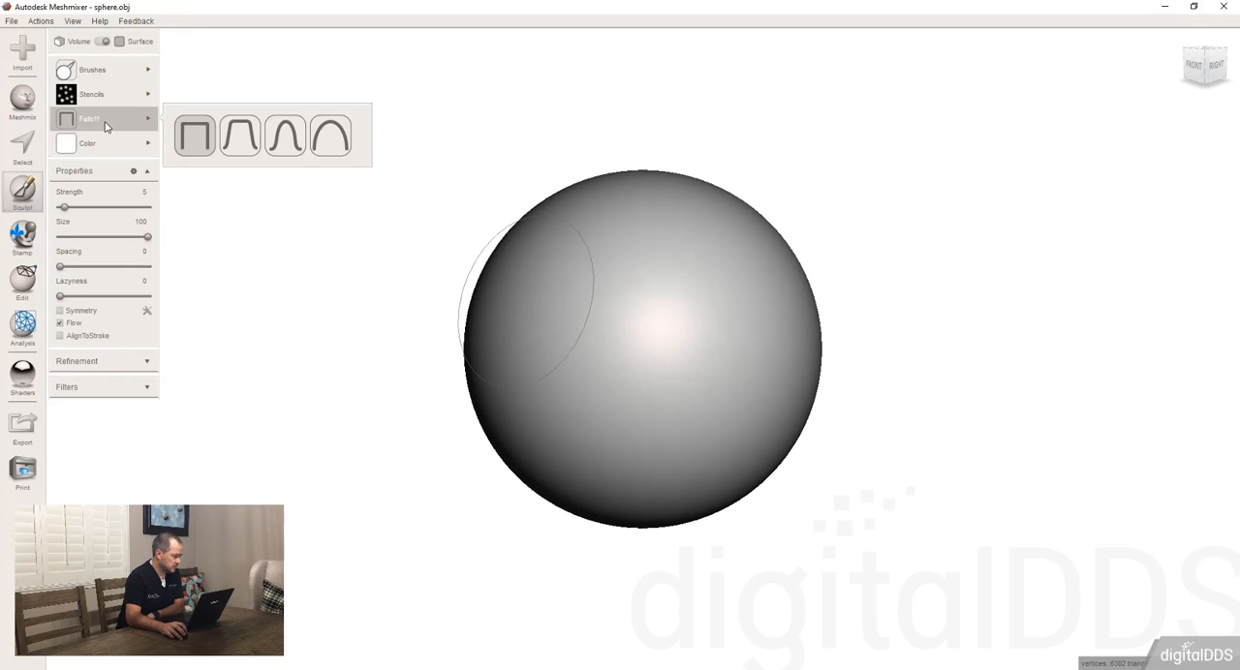
Step: Stamp the dot stencil all around the sphere at strength 5 and size 100, covering it in small bumps
{"action": "left_click", "coordinate": [694, 385]}
{"action": "right_click_drag", "start_coordinate": [658, 272], "coordinate": [689, 328]}
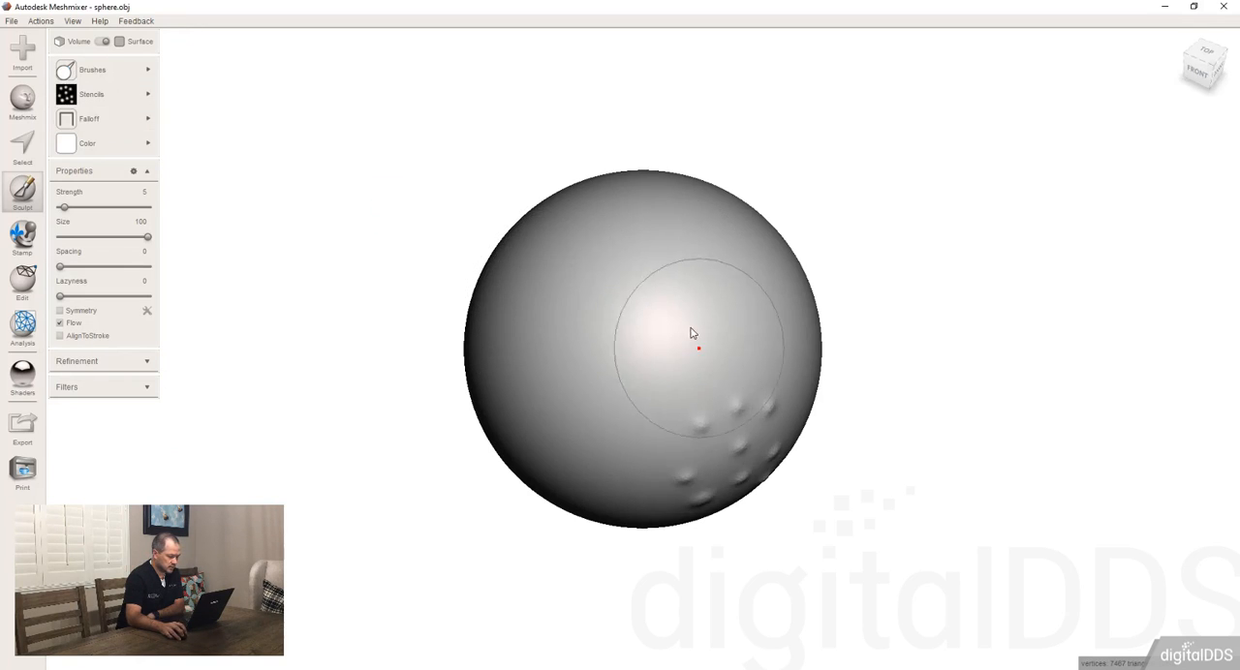
{"action": "left_click", "coordinate": [675, 297]}
{"action": "left_click", "coordinate": [531, 399]}
{"action": "right_click_drag", "start_coordinate": [532, 286], "coordinate": [628, 351]}
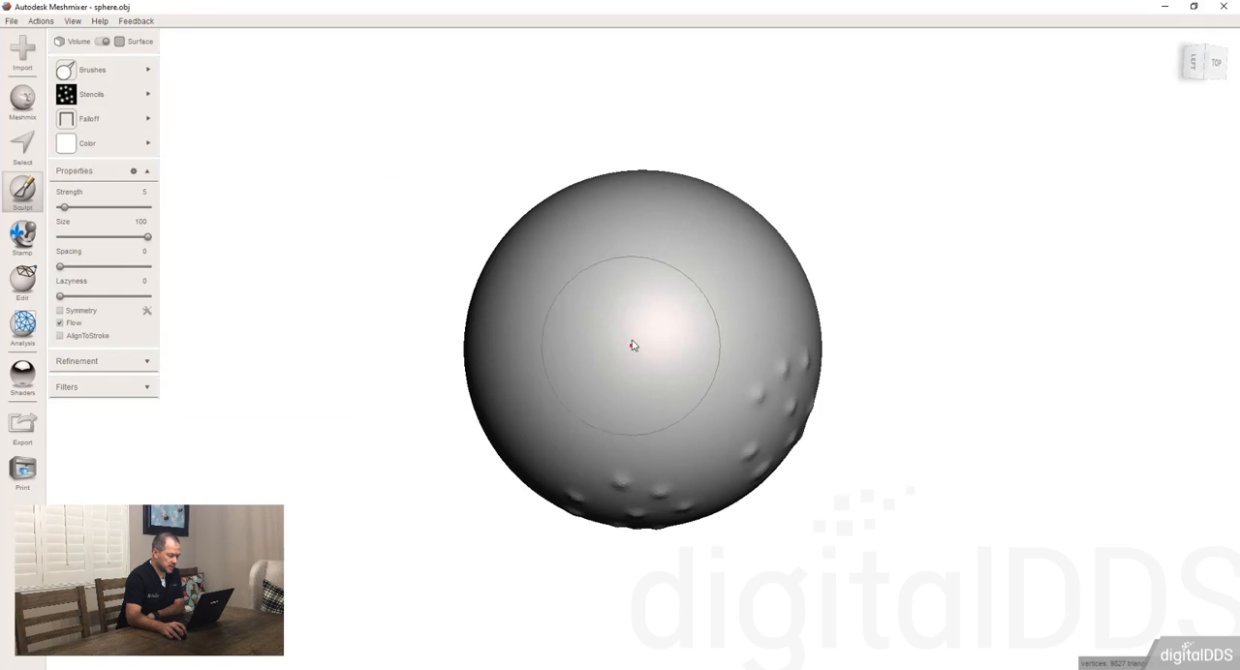
{"action": "left_click", "coordinate": [633, 345]}
{"action": "right_click_drag", "start_coordinate": [671, 275], "coordinate": [635, 339]}
{"action": "left_click", "coordinate": [634, 339]}
{"action": "right_click_drag", "start_coordinate": [736, 288], "coordinate": [658, 332]}
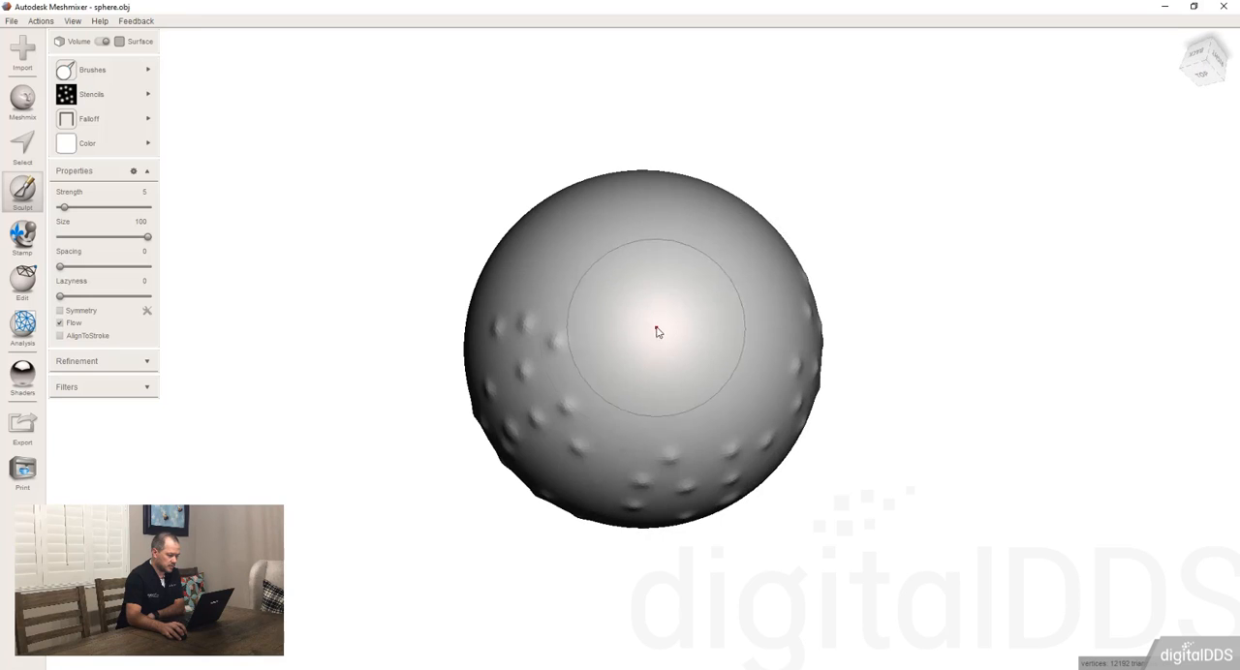
{"action": "left_click", "coordinate": [659, 333]}
{"action": "right_click_drag", "start_coordinate": [714, 269], "coordinate": [620, 238]}
{"action": "left_click", "coordinate": [659, 327]}
{"action": "left_click", "coordinate": [637, 261]}
{"action": "left_click", "coordinate": [503, 364]}
{"action": "left_click", "coordinate": [665, 321]}
{"action": "left_click", "coordinate": [650, 226]}
{"action": "left_click", "coordinate": [763, 294]}
{"action": "left_click", "coordinate": [670, 498]}
{"action": "left_click", "coordinate": [631, 379]}
{"action": "left_click", "coordinate": [640, 463]}
{"action": "left_click", "coordinate": [750, 328]}
{"action": "left_click", "coordinate": [736, 446]}
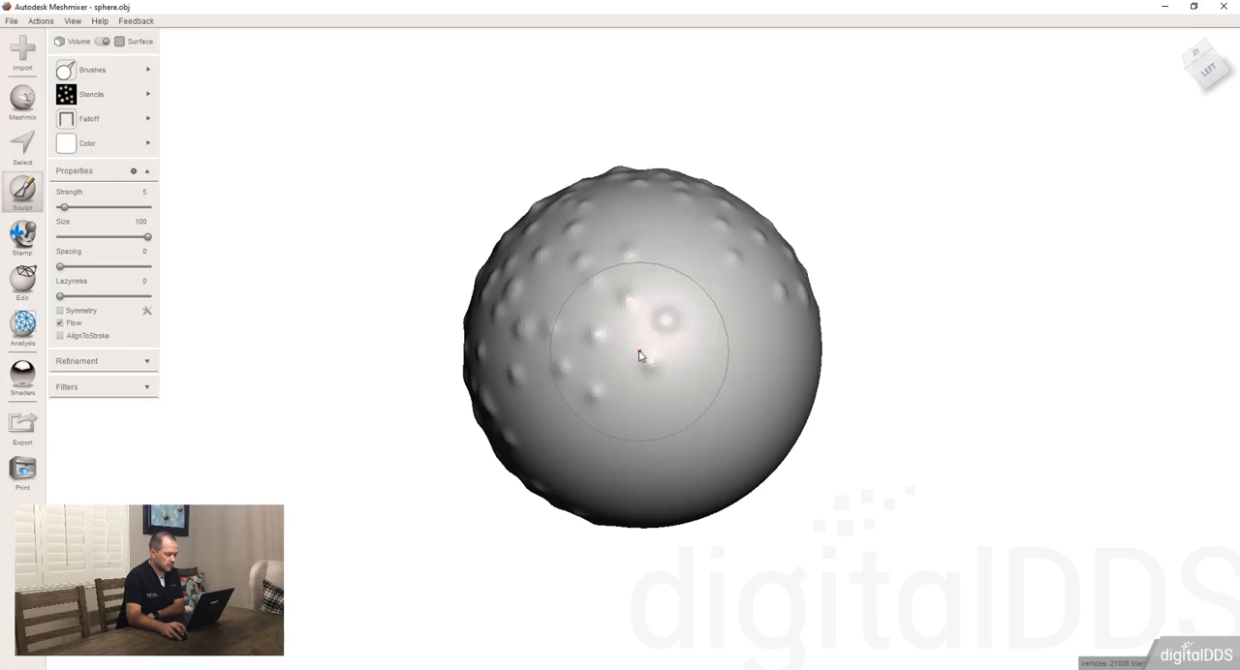
{"action": "left_click", "coordinate": [640, 352]}
{"action": "left_click", "coordinate": [641, 438]}
{"action": "left_click", "coordinate": [744, 429]}
{"action": "left_click", "coordinate": [740, 323]}
{"action": "left_click", "coordinate": [655, 233]}
{"action": "right_click_drag", "start_coordinate": [664, 364], "coordinate": [657, 283]}
{"action": "left_click", "coordinate": [641, 340]}
{"action": "left_click", "coordinate": [618, 403]}
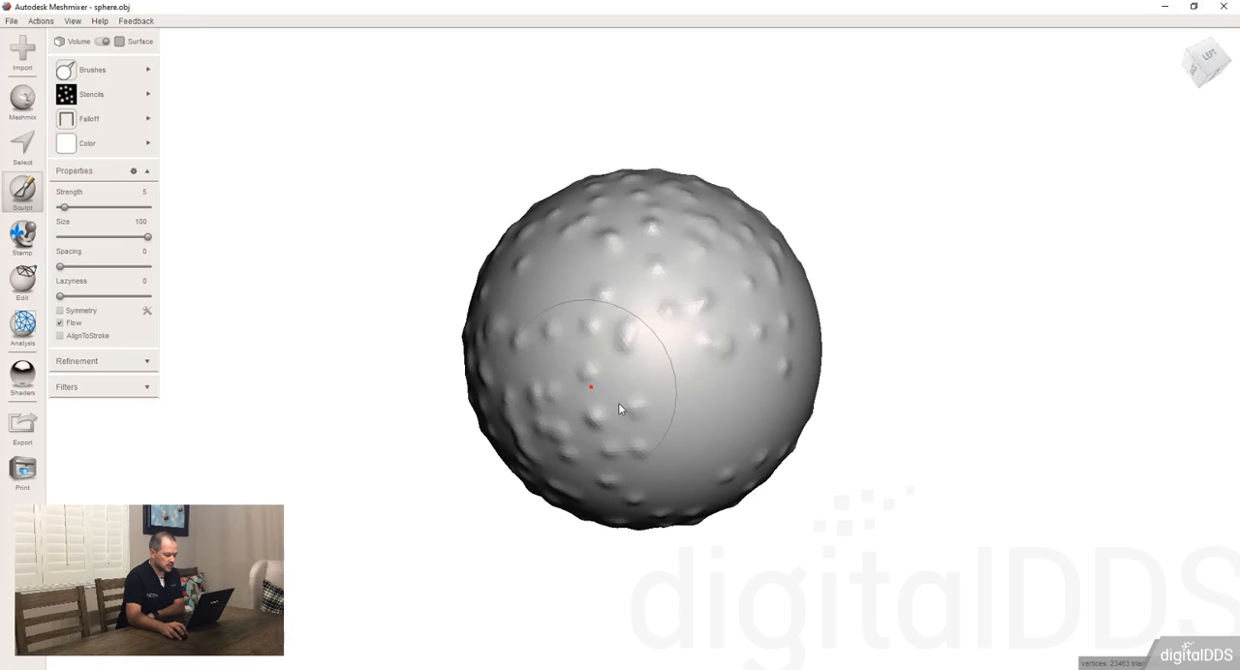
{"action": "left_click", "coordinate": [699, 453]}
{"action": "left_click", "coordinate": [748, 385]}
{"action": "right_click_drag", "start_coordinate": [719, 384], "coordinate": [616, 387]}
{"action": "left_click", "coordinate": [668, 322]}
{"action": "left_click", "coordinate": [703, 335]}
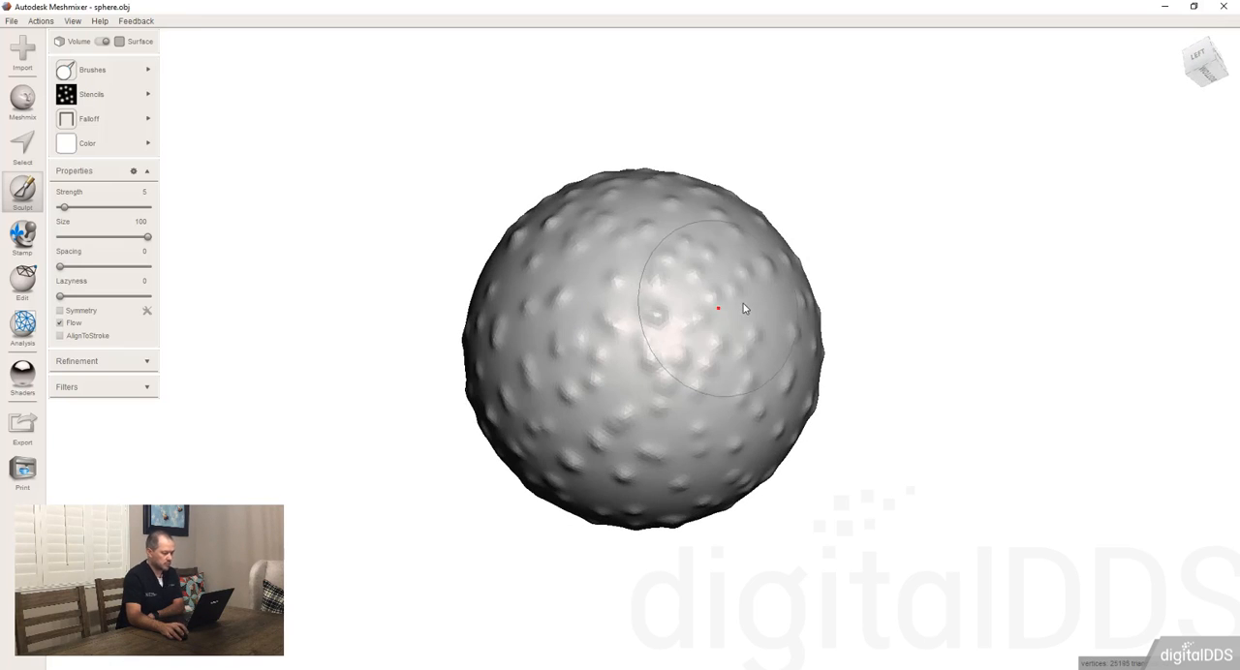
{"action": "left_click", "coordinate": [743, 296]}
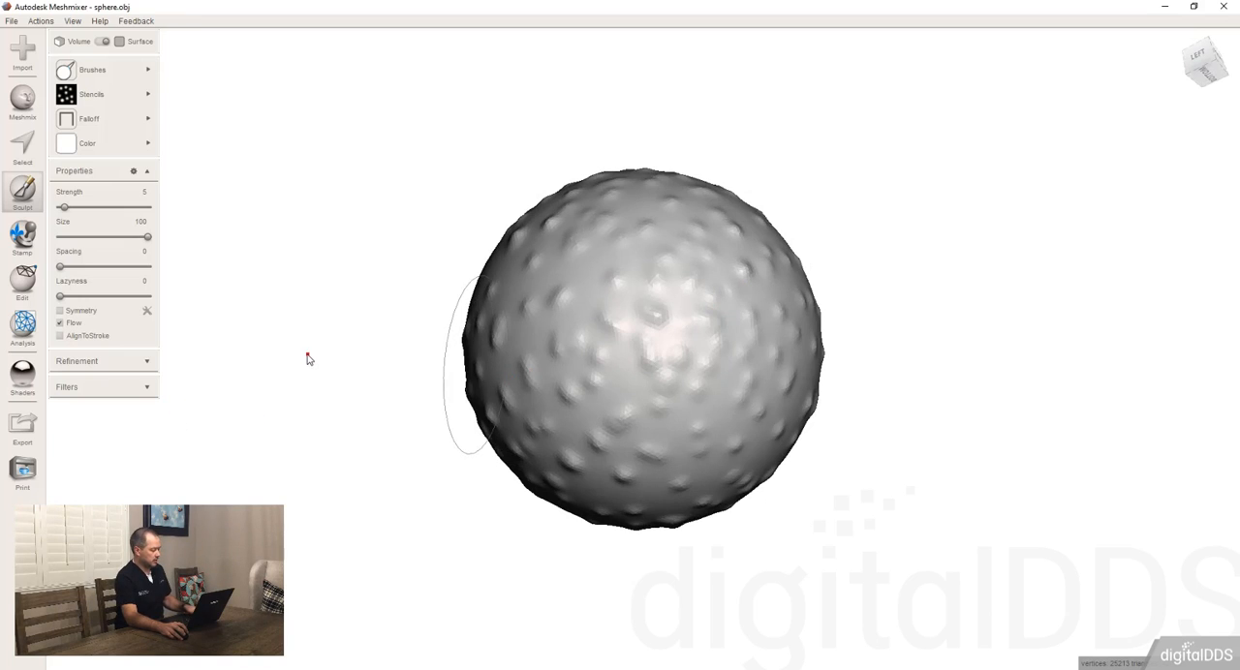
{"action": "key", "text": "Escape"}
Step: Select the entire bumpy sphere and convert it to a Solid Part with No Preference and Maintain Dimensions, then clear the selection
{"action": "mouse_move", "coordinate": [327, 354]}
{"action": "right_mouse_down"}
{"action": "mouse_move", "coordinate": [379, 446]}
{"action": "mouse_move", "coordinate": [391, 433]}
{"action": "right_mouse_up"}
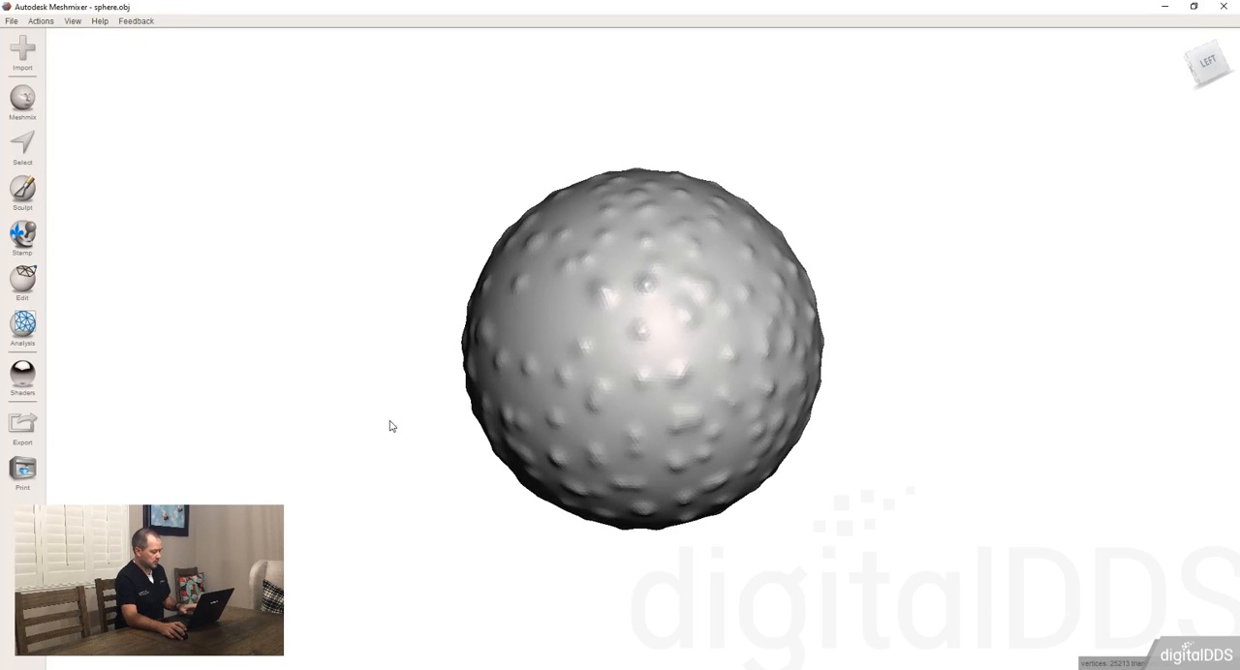
{"action": "key", "text": "ctrl+a"}
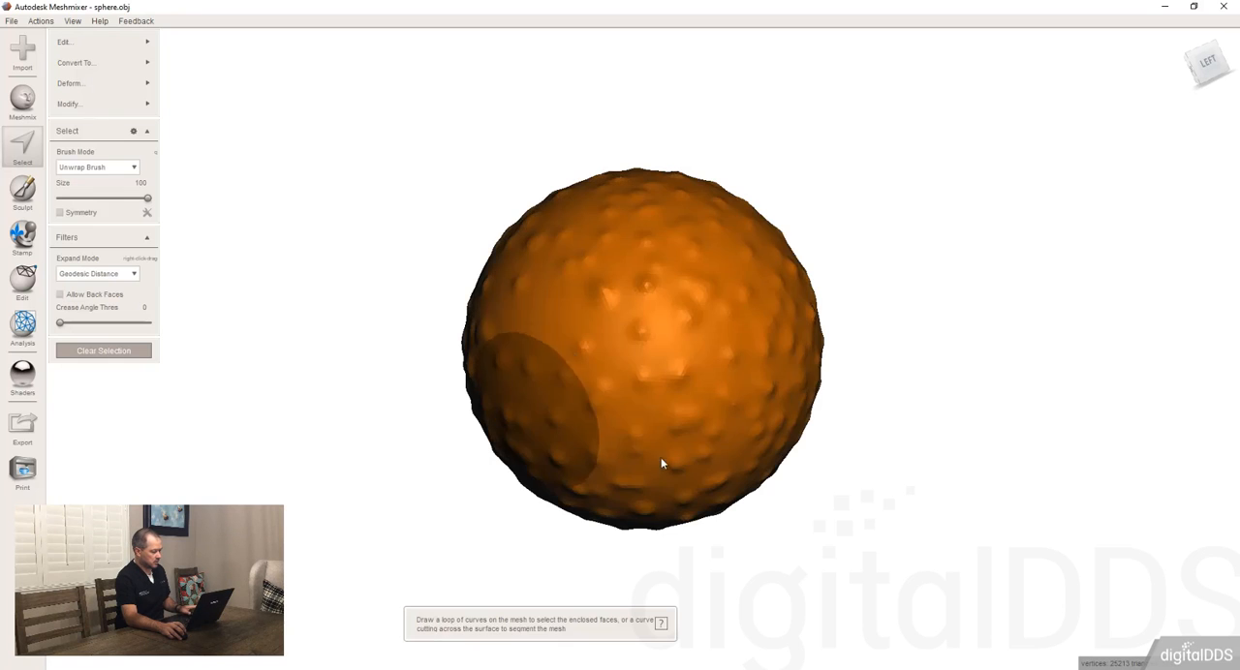
{"action": "right_click_drag", "start_coordinate": [660, 459], "coordinate": [429, 284]}
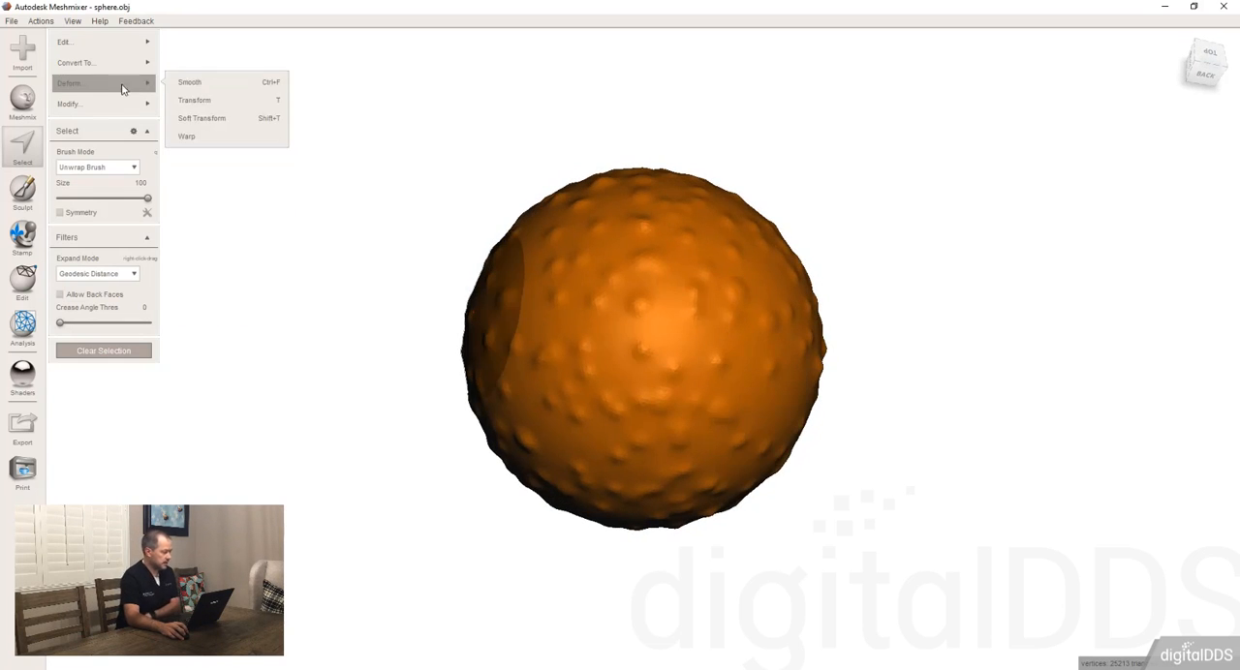
{"action": "mouse_move", "coordinate": [135, 68]}
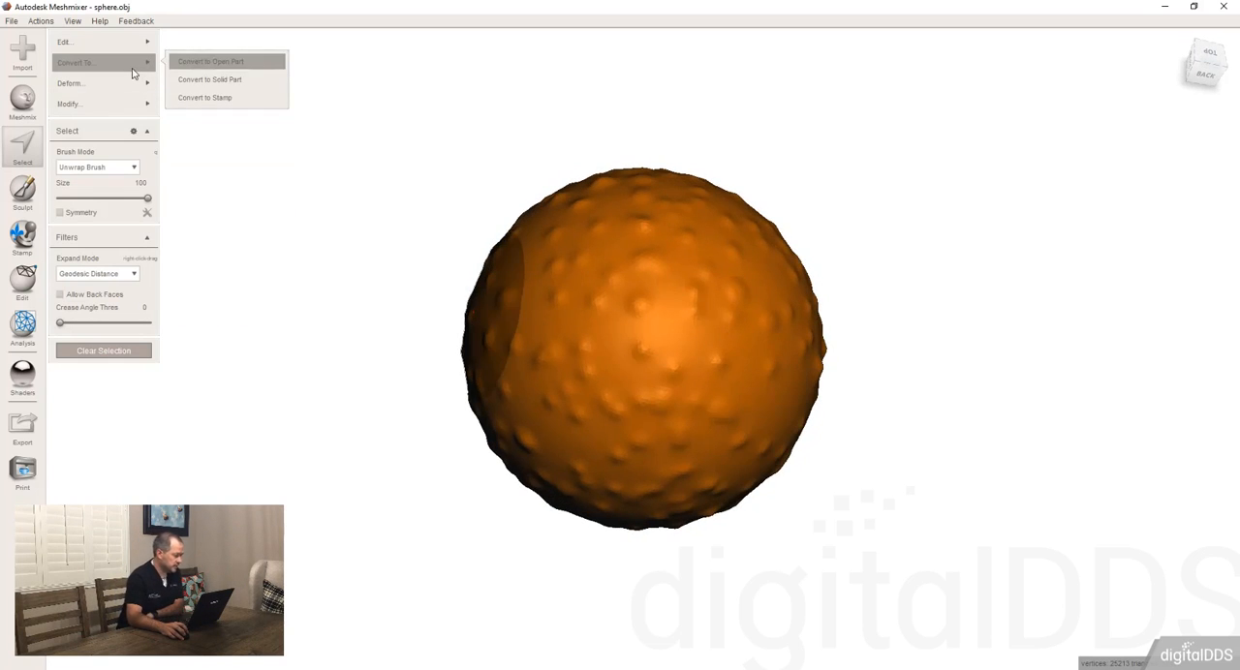
{"action": "left_click", "coordinate": [231, 82]}
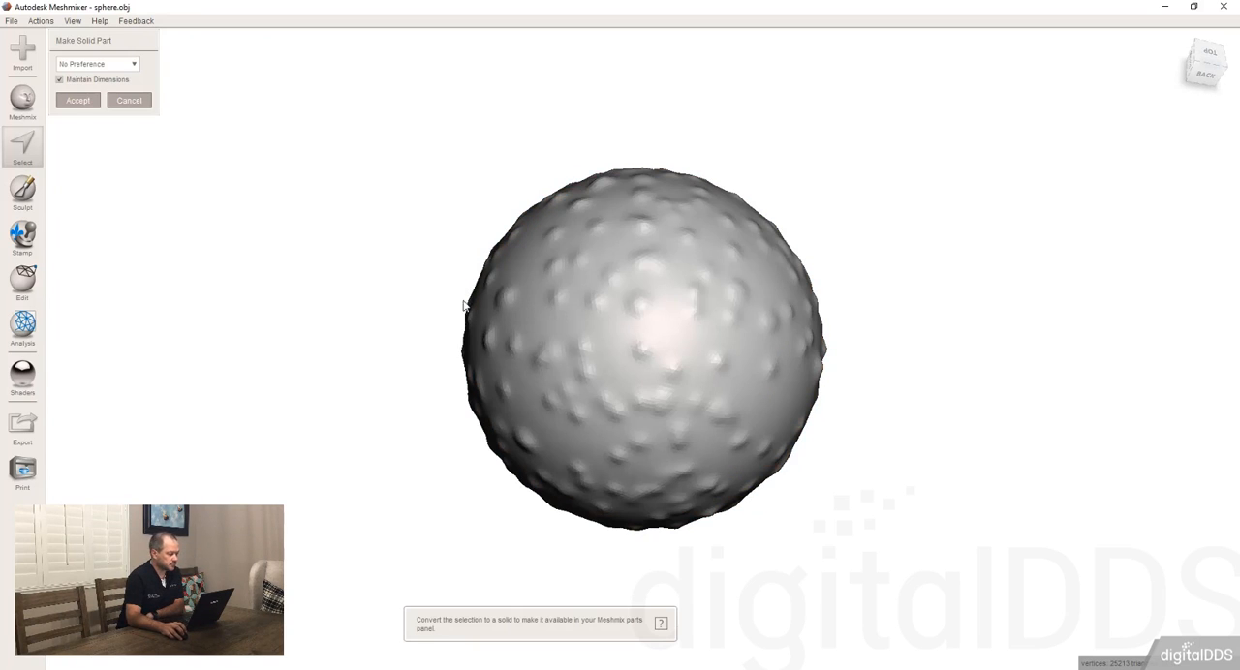
{"action": "right_click_drag", "start_coordinate": [464, 306], "coordinate": [485, 279]}
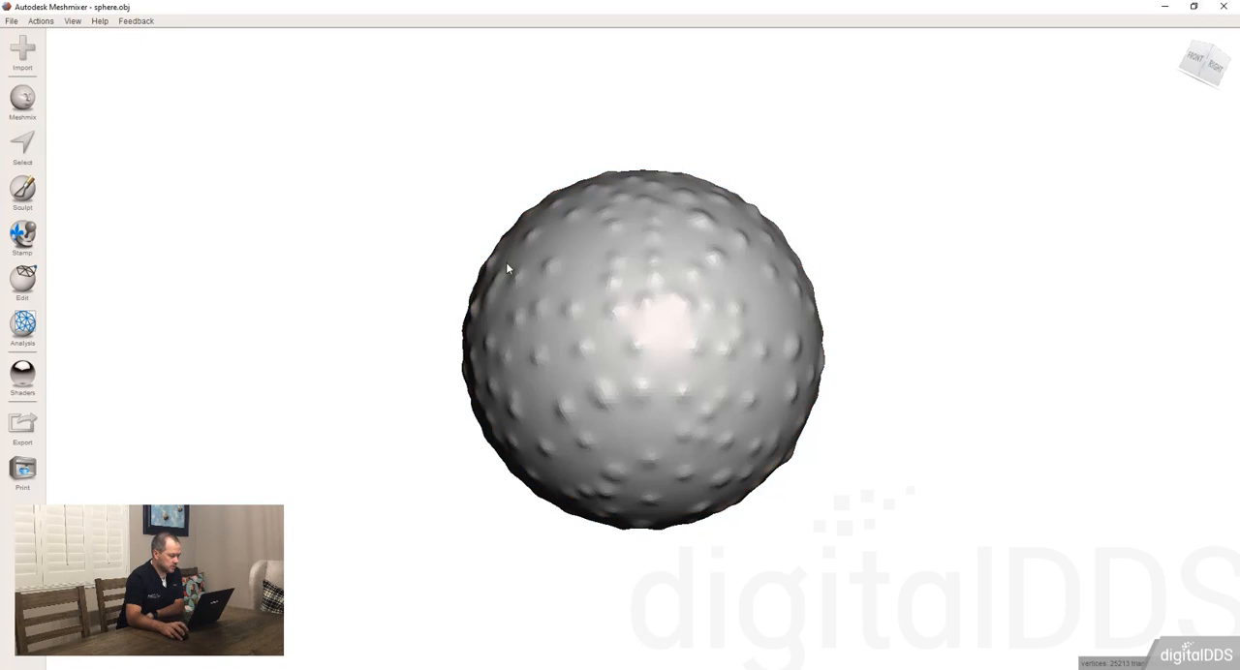
{"action": "right_click_drag", "start_coordinate": [506, 263], "coordinate": [498, 323]}
{"action": "right_click_drag", "start_coordinate": [357, 274], "coordinate": [431, 254]}
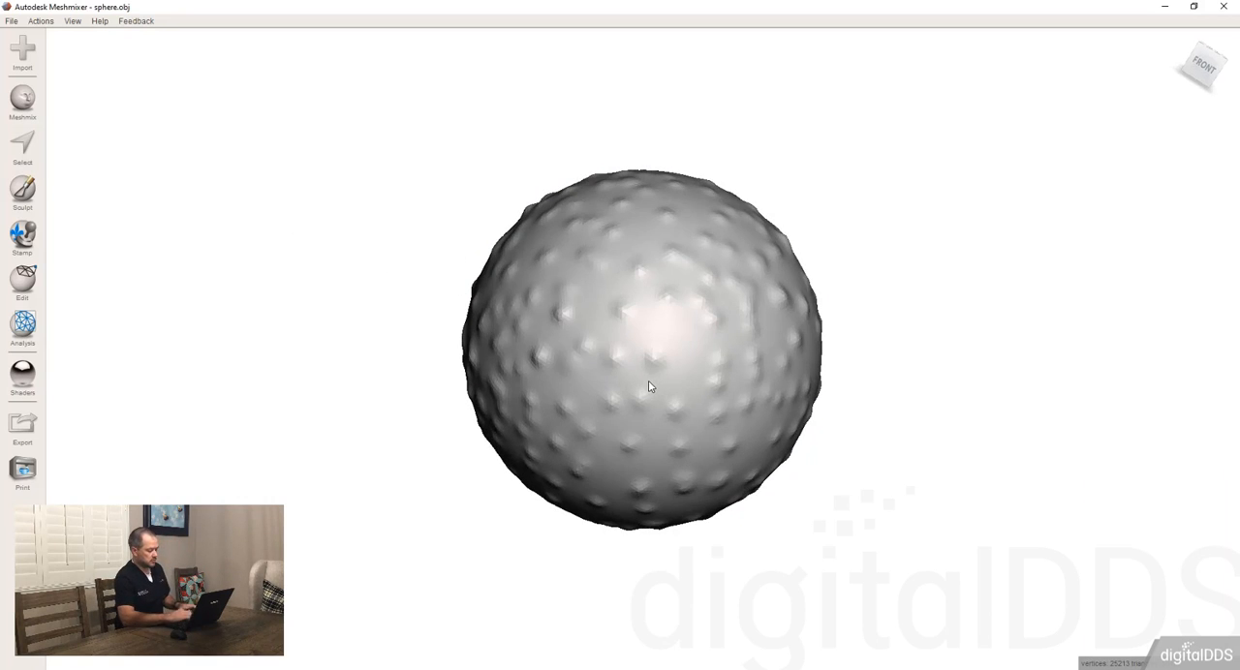
Step: Clear the sphere from the scene and load the sample bunny model
{"action": "key", "text": "ctrl+shift+o"}
{"action": "key", "text": "ctrl+n"}
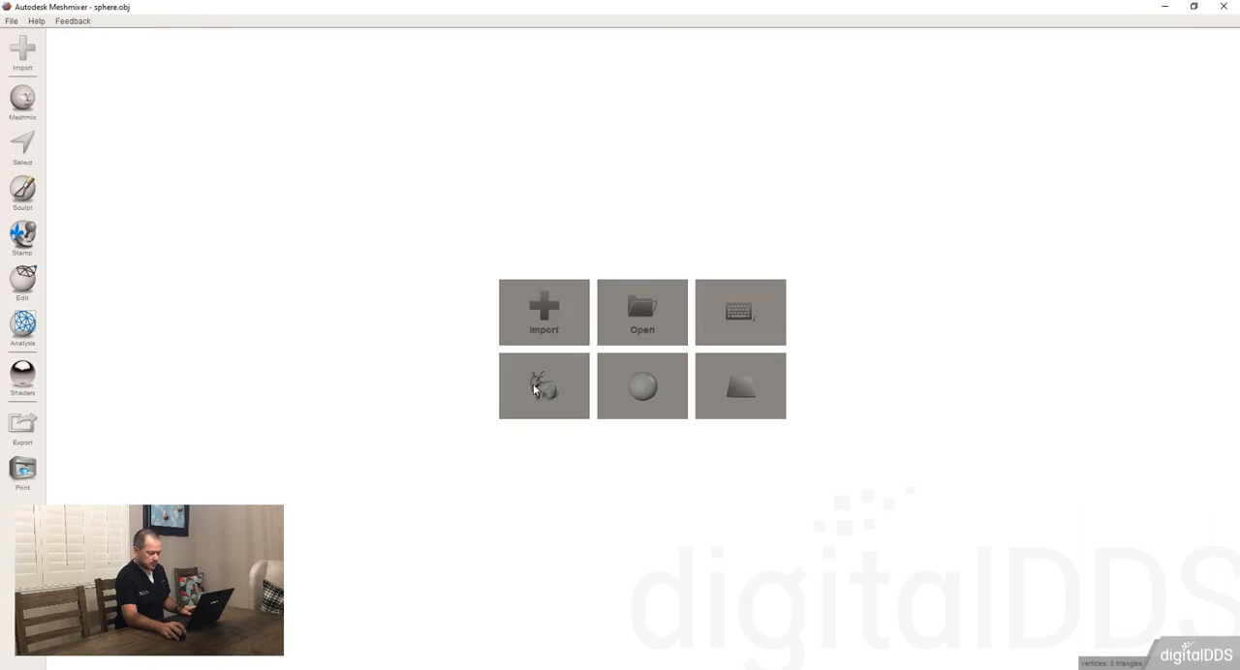
{"action": "left_click", "coordinate": [560, 405]}
{"action": "right_click_drag", "start_coordinate": [504, 297], "coordinate": [593, 352]}
Step: Place the bumpy sphere from My Parts as a separate object near the bunny's tail and accept its transform
{"action": "left_click", "coordinate": [36, 92]}
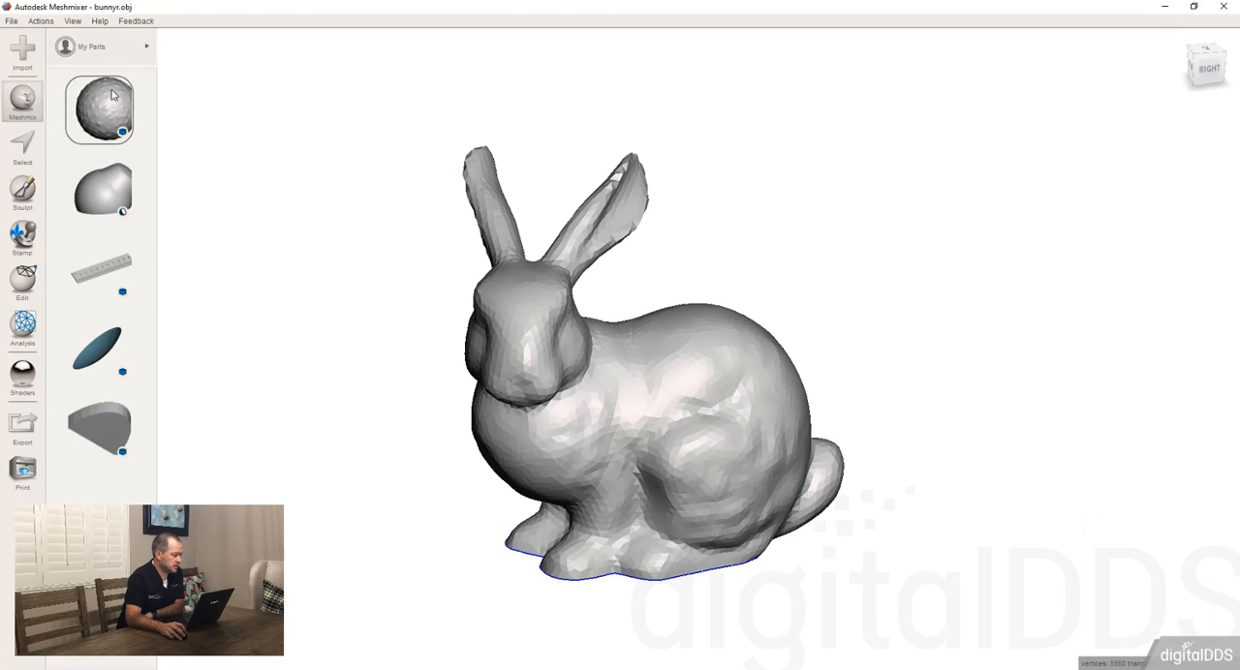
{"action": "left_click", "coordinate": [106, 46]}
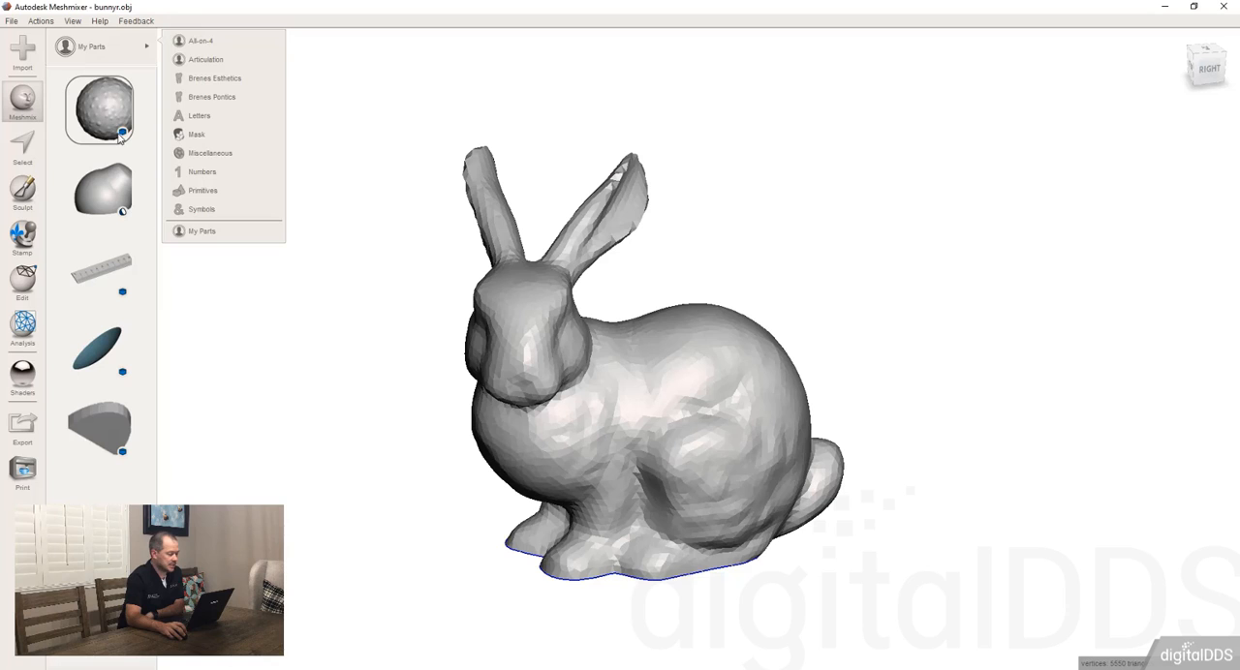
{"action": "left_click_drag", "start_coordinate": [108, 113], "coordinate": [851, 221]}
{"action": "right_click_drag", "start_coordinate": [850, 221], "coordinate": [865, 304]}
{"action": "scroll", "coordinate": [858, 284], "scroll_direction": "down", "scroll_amount": 3}
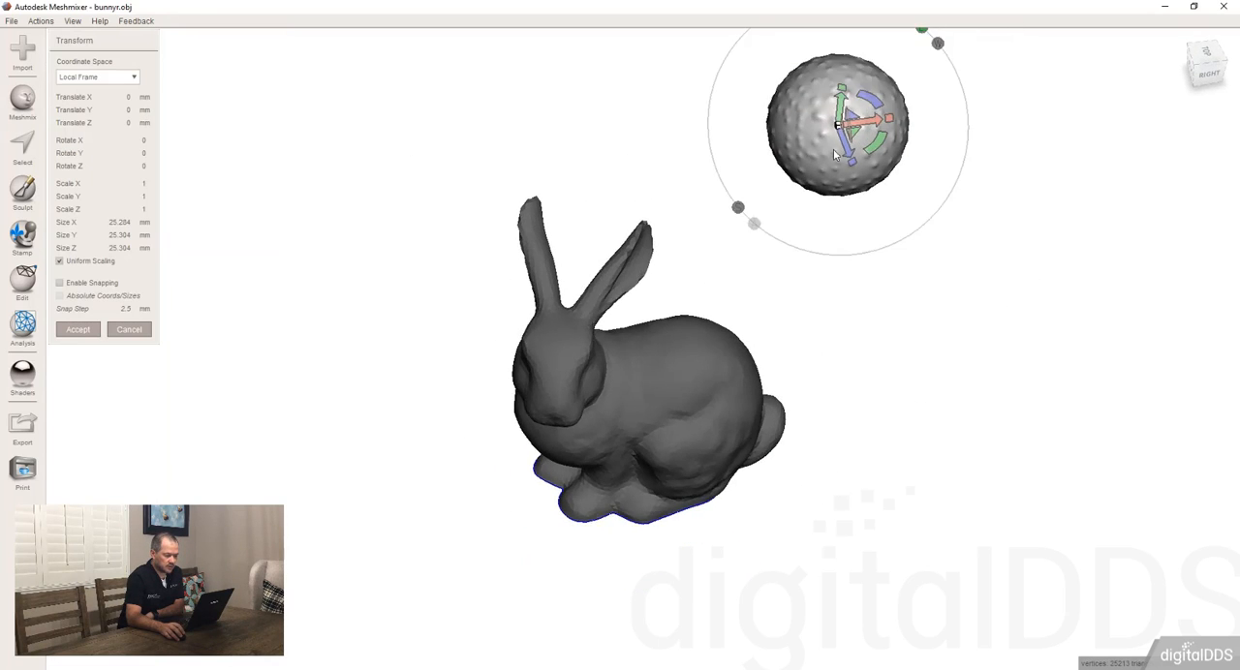
{"action": "right_click_drag", "start_coordinate": [834, 155], "coordinate": [855, 86]}
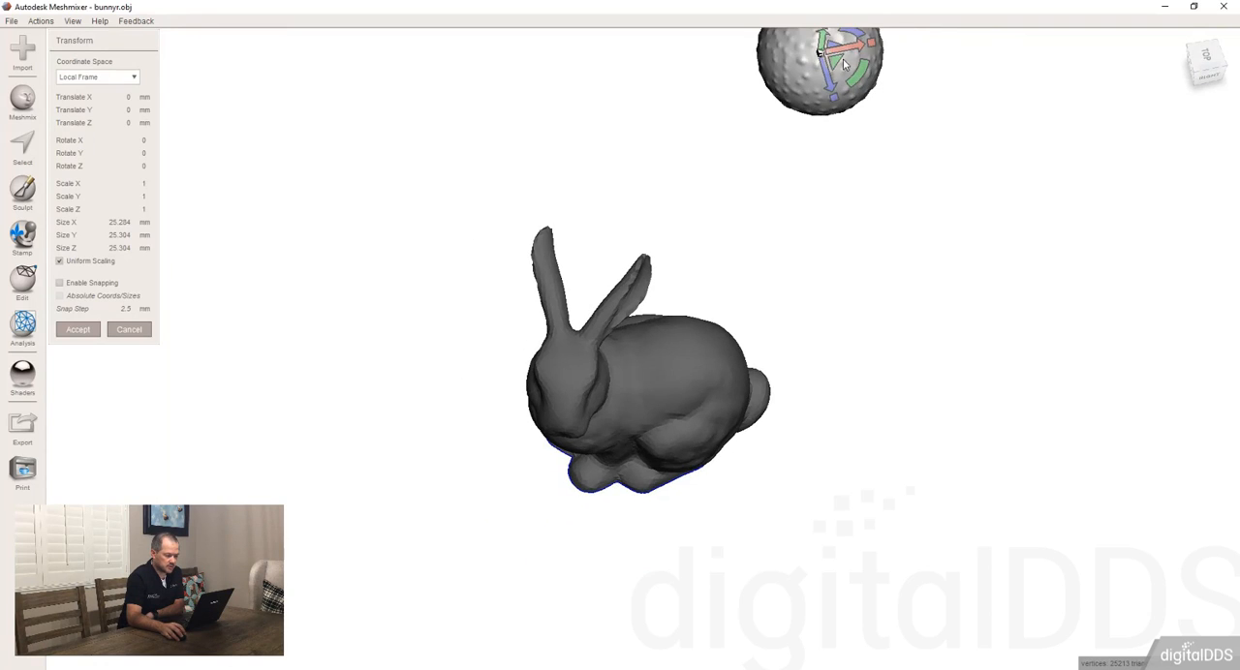
{"action": "left_click_drag", "start_coordinate": [843, 59], "coordinate": [836, 326]}
{"action": "right_click_drag", "start_coordinate": [836, 326], "coordinate": [792, 345]}
{"action": "left_click", "coordinate": [94, 328]}
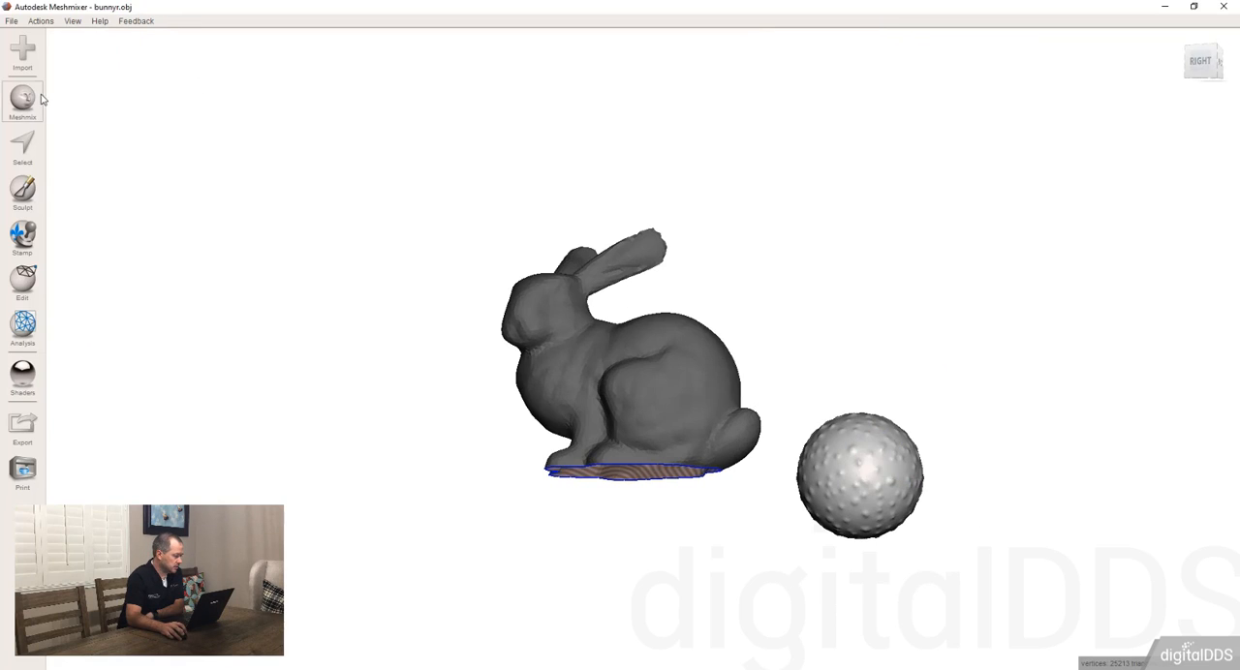
Step: Drop the bumpy sphere solid part onto the bunny's head at a small size, appended to the mesh
{"action": "left_click", "coordinate": [37, 100]}
{"action": "left_click_drag", "start_coordinate": [118, 116], "coordinate": [525, 311]}
{"action": "right_click_drag", "start_coordinate": [525, 311], "coordinate": [498, 328]}
{"action": "left_click_drag", "start_coordinate": [497, 327], "coordinate": [516, 418]}
{"action": "right_click_drag", "start_coordinate": [519, 377], "coordinate": [517, 338]}
{"action": "left_click_drag", "start_coordinate": [517, 339], "coordinate": [545, 287]}
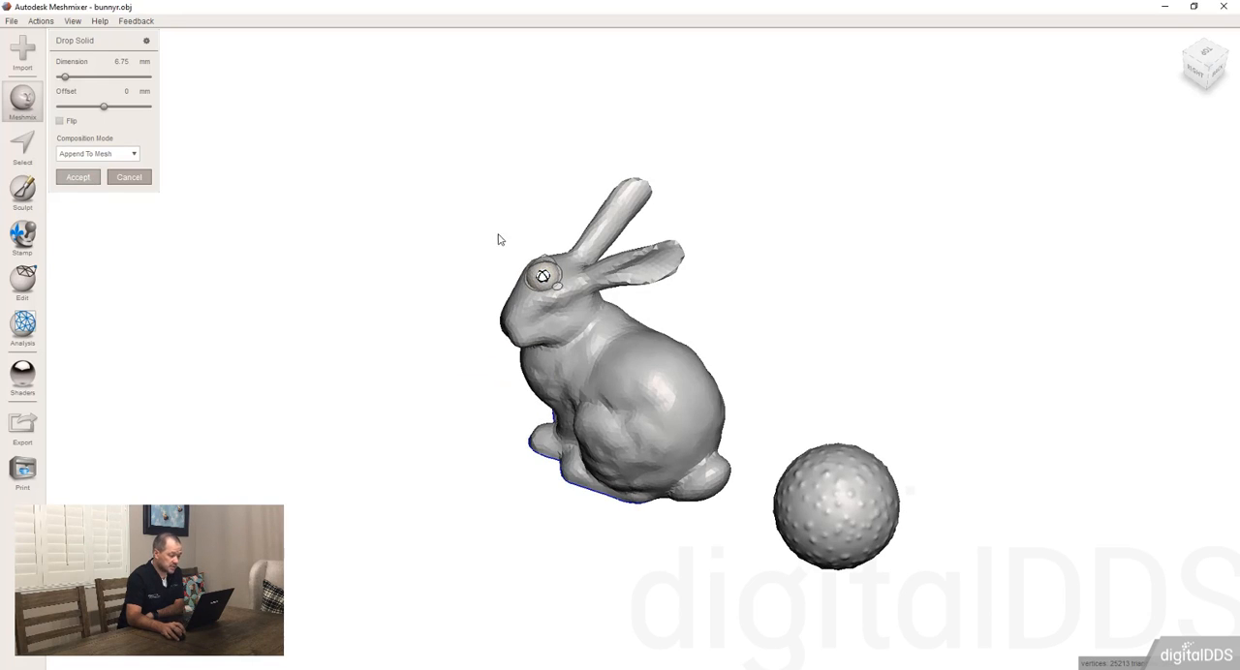
{"action": "right_click_drag", "start_coordinate": [512, 305], "coordinate": [575, 240]}
{"action": "left_click", "coordinate": [557, 321]}
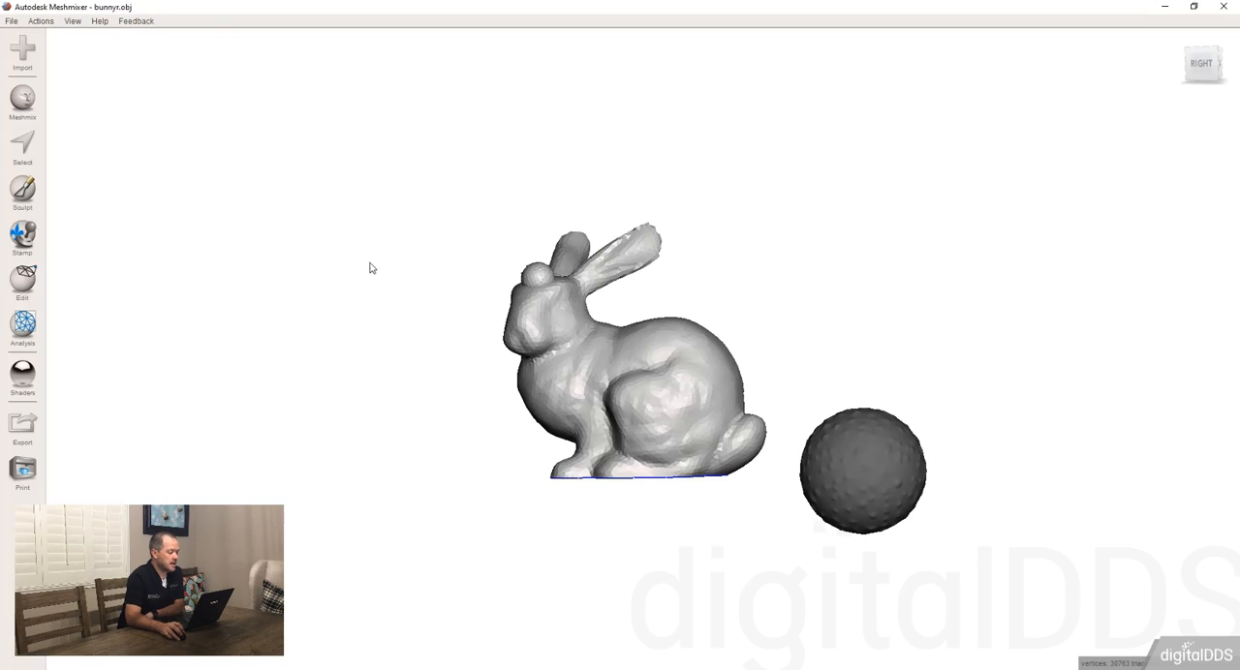
{"action": "right_click_drag", "start_coordinate": [369, 268], "coordinate": [484, 303]}
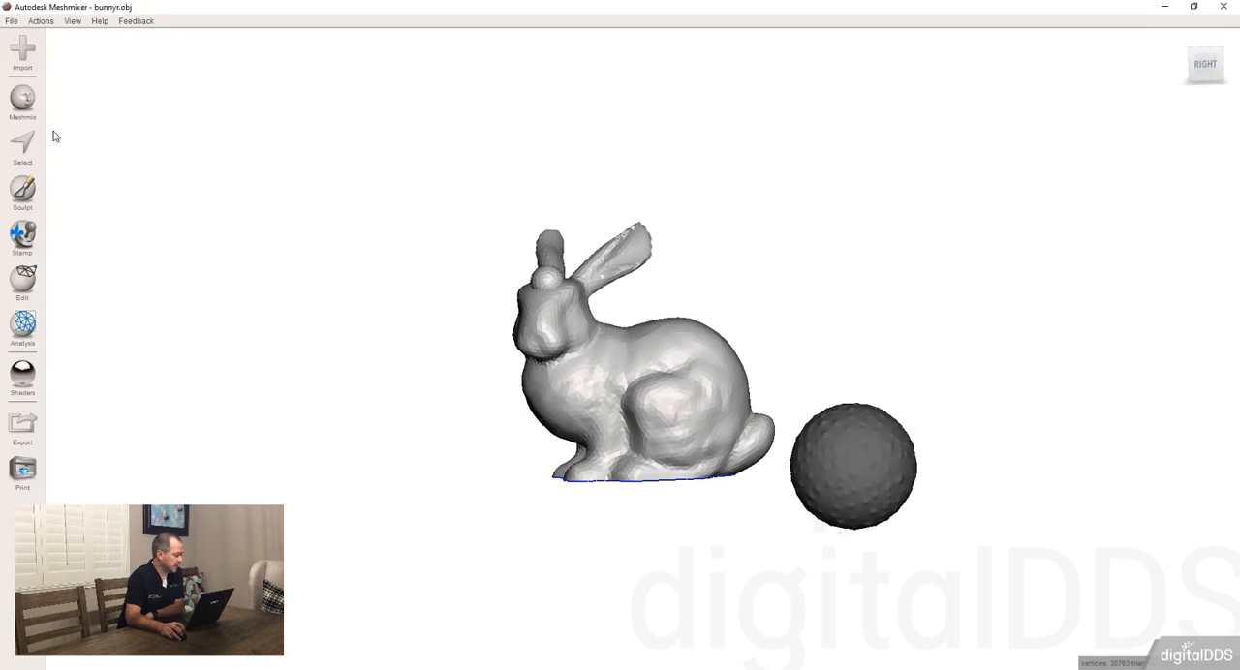
Step: Place the bulged dome part from My Parts as a separate object beyond the bumpy sphere and accept its transform
{"action": "left_click", "coordinate": [25, 103]}
{"action": "left_click_drag", "start_coordinate": [119, 200], "coordinate": [943, 277]}
{"action": "right_click_drag", "start_coordinate": [1013, 435], "coordinate": [987, 465]}
{"action": "left_click", "coordinate": [95, 332]}
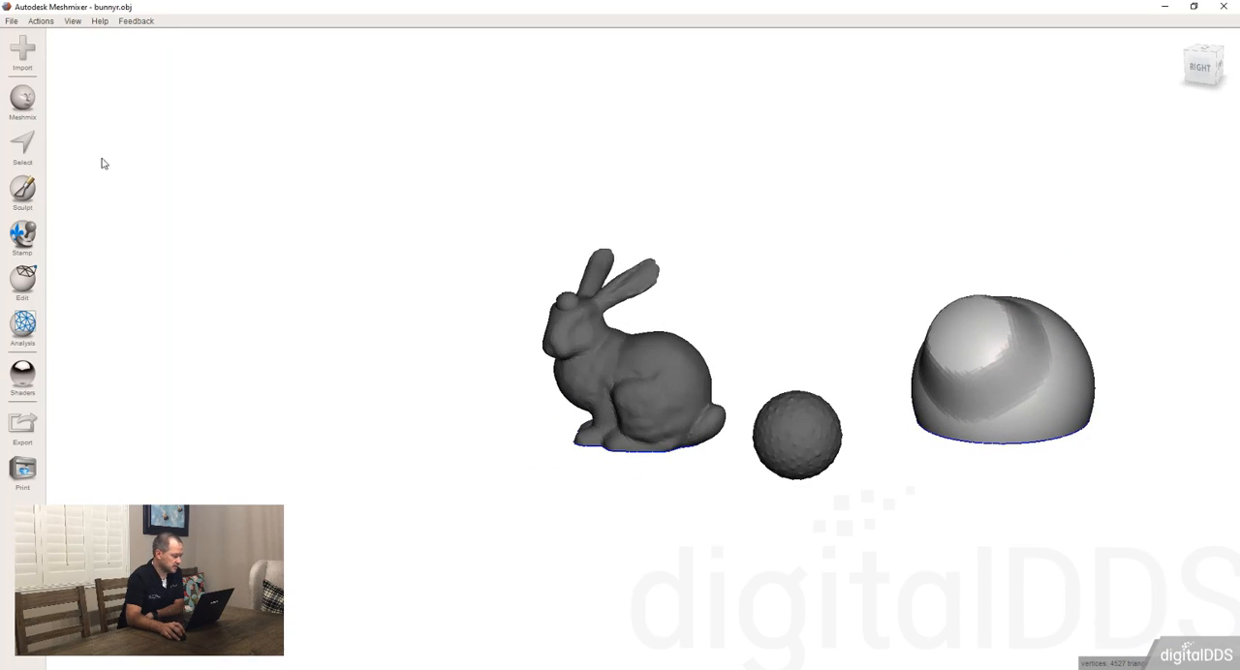
Step: Add another copy of the bulged dome part in the empty space in front of the bunny and cancel its transform
{"action": "left_click", "coordinate": [22, 100]}
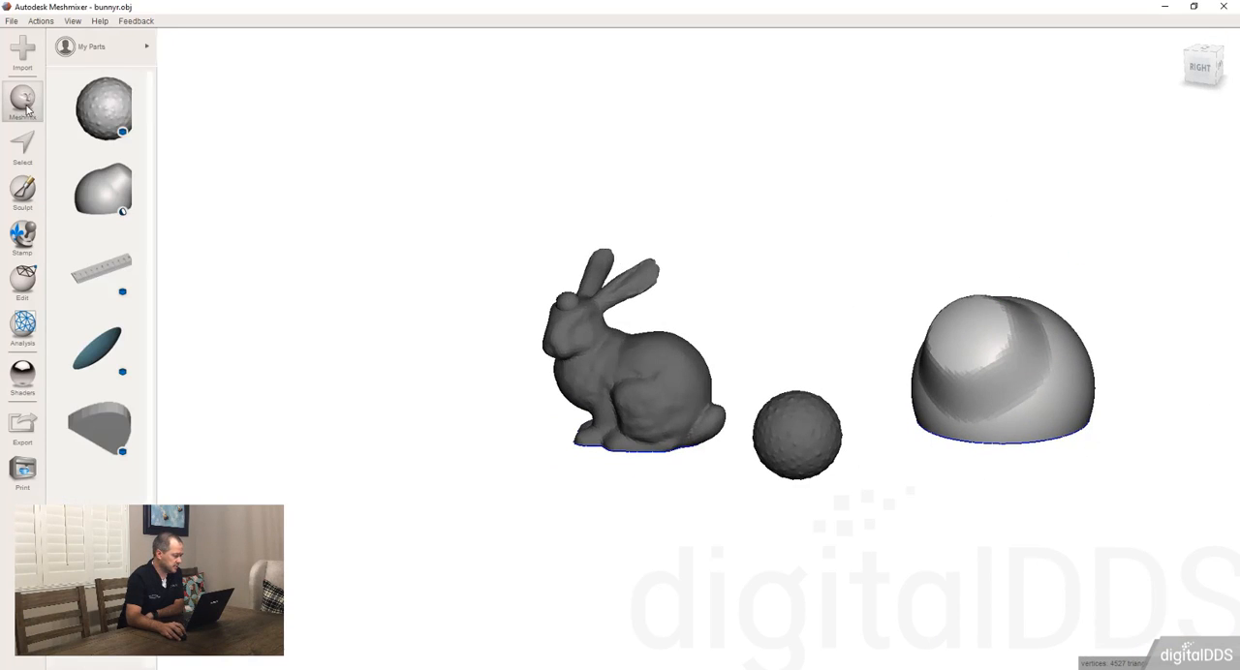
{"action": "left_click", "coordinate": [104, 184]}
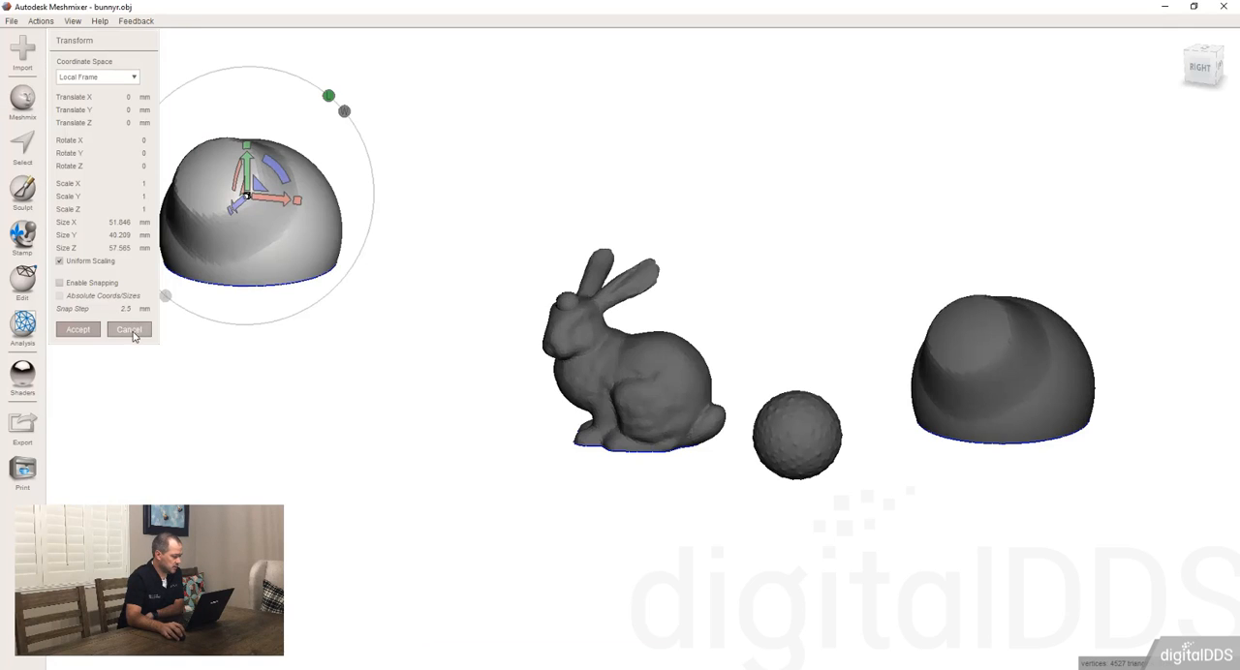
{"action": "left_click", "coordinate": [131, 330]}
Step: Drop the bulged dome open part onto the bunny's back with the COILS type and inspect how it joins the surface
{"action": "left_click", "coordinate": [13, 100]}
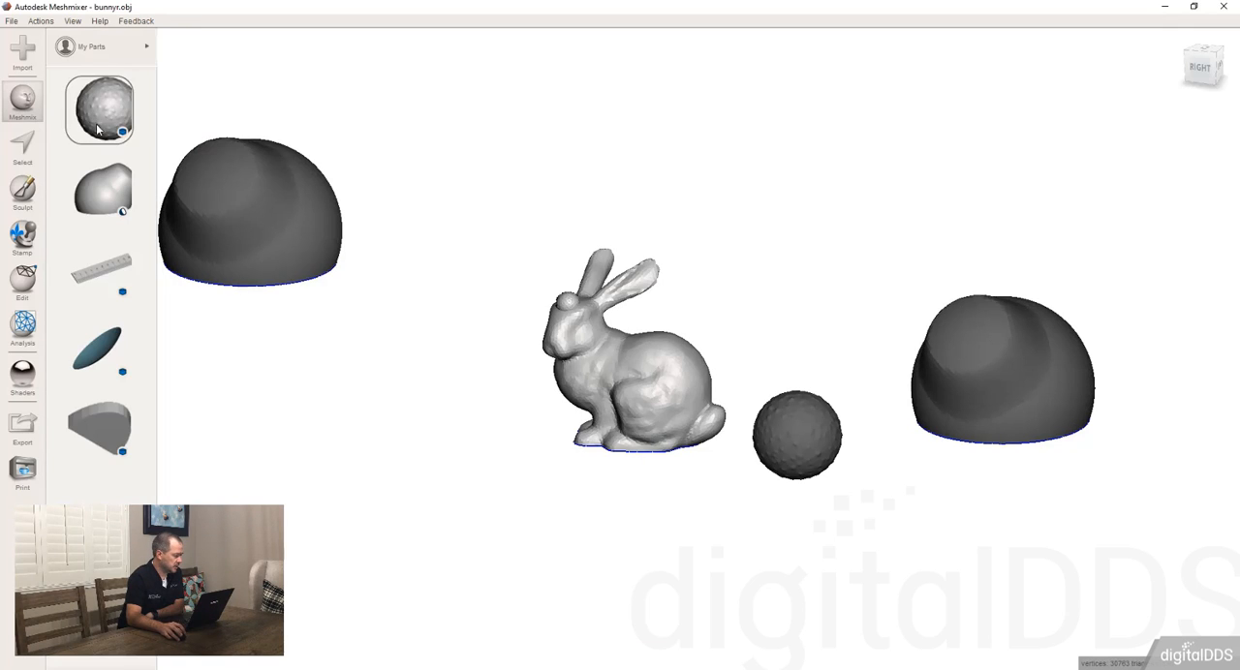
{"action": "left_click_drag", "start_coordinate": [102, 188], "coordinate": [661, 341]}
{"action": "scroll", "coordinate": [642, 347], "scroll_direction": "up", "scroll_amount": 3}
{"action": "scroll", "coordinate": [643, 347], "scroll_direction": "up", "scroll_amount": 4}
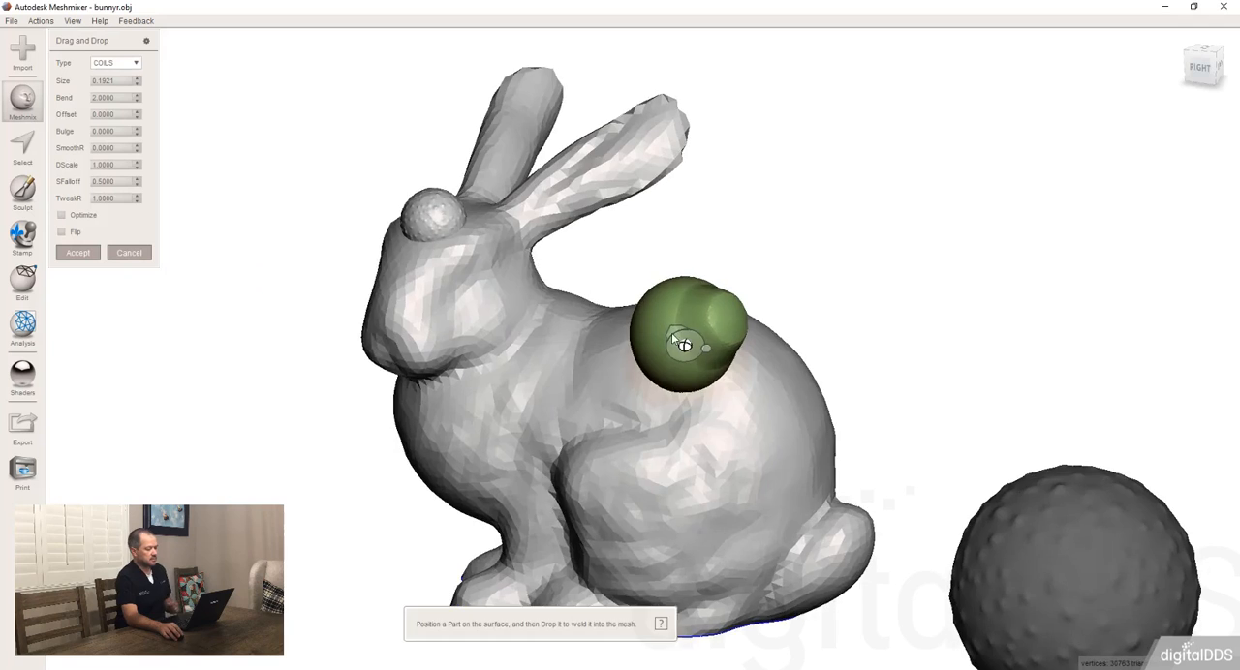
{"action": "right_click_drag", "start_coordinate": [652, 345], "coordinate": [783, 243]}
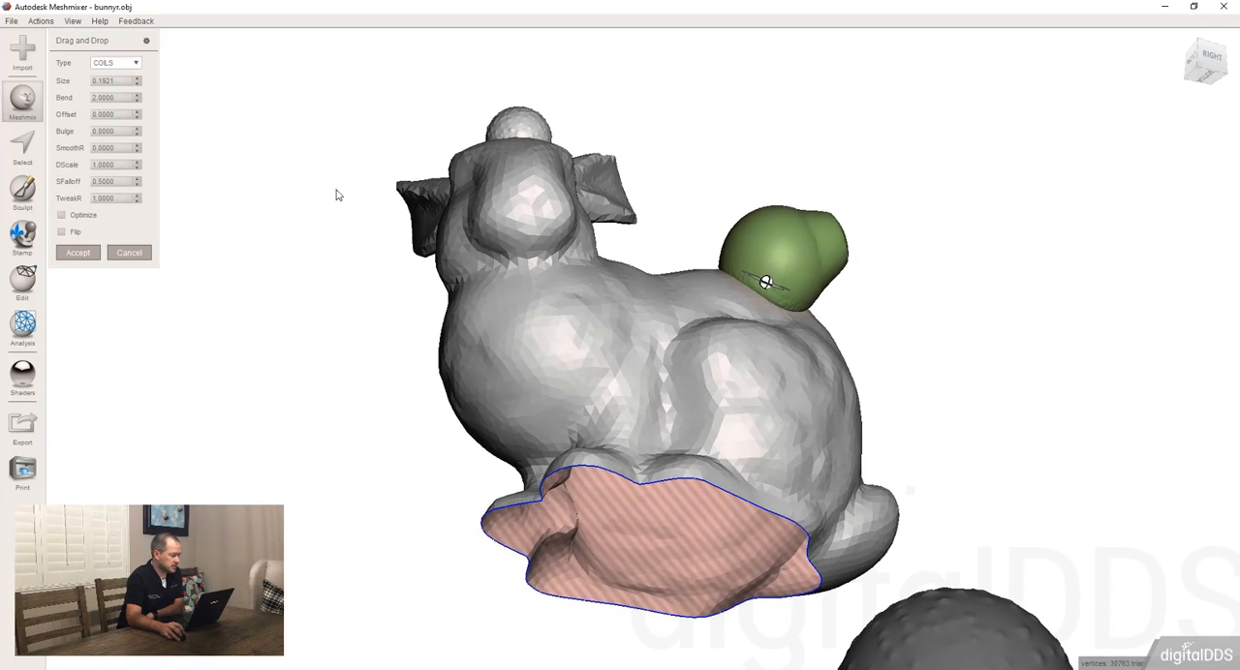
{"action": "right_click_drag", "start_coordinate": [836, 145], "coordinate": [705, 335]}
Step: Resize the dome part and slide it over the rear of the bunny's back
{"action": "left_click_drag", "start_coordinate": [680, 451], "coordinate": [744, 409]}
{"action": "right_click_drag", "start_coordinate": [744, 409], "coordinate": [733, 449]}
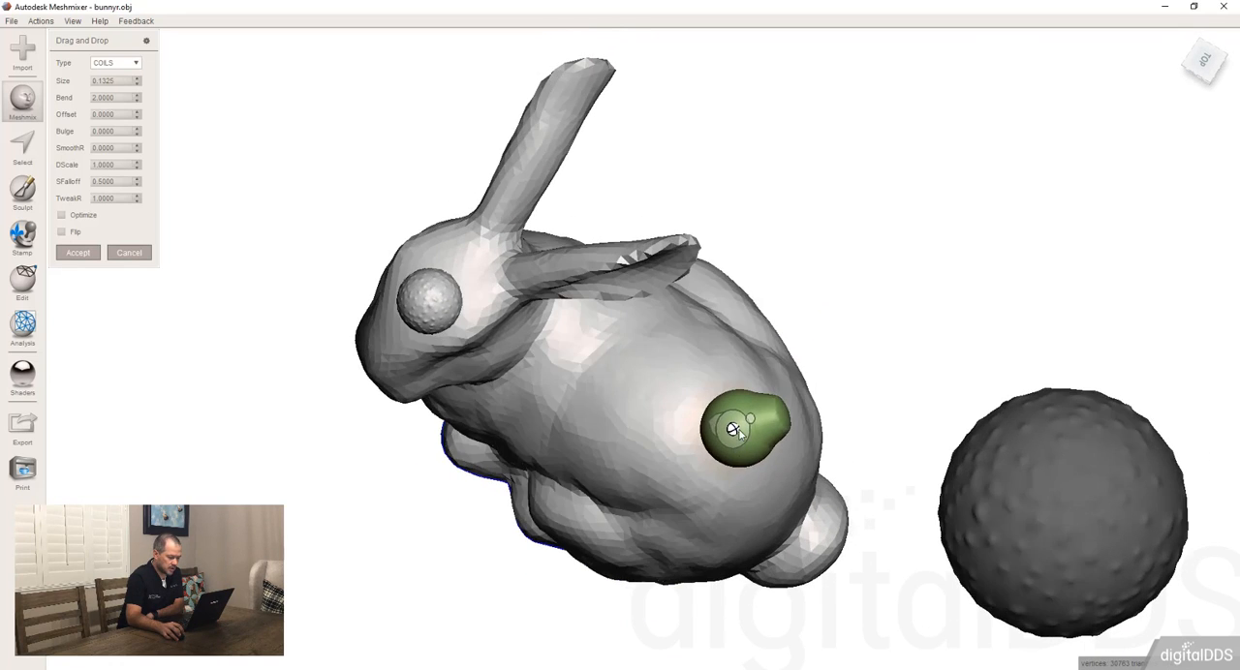
{"action": "left_click_drag", "start_coordinate": [744, 435], "coordinate": [737, 445]}
{"action": "right_click_drag", "start_coordinate": [737, 446], "coordinate": [685, 418]}
{"action": "right_click_drag", "start_coordinate": [726, 330], "coordinate": [686, 452]}
Step: Enlarge the dome part on the bunny's back, set its Offset to 0.09, and inspect the raised join from behind
{"action": "left_click_drag", "start_coordinate": [138, 81], "coordinate": [138, 82]}
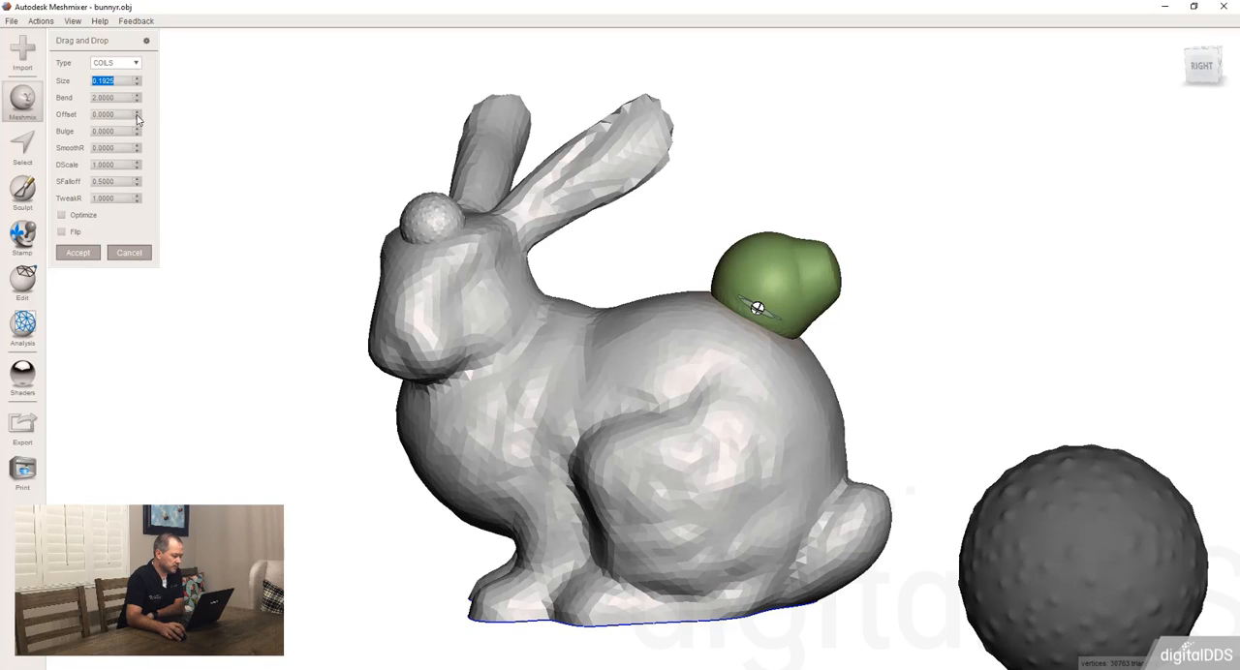
{"action": "left_click", "coordinate": [138, 117]}
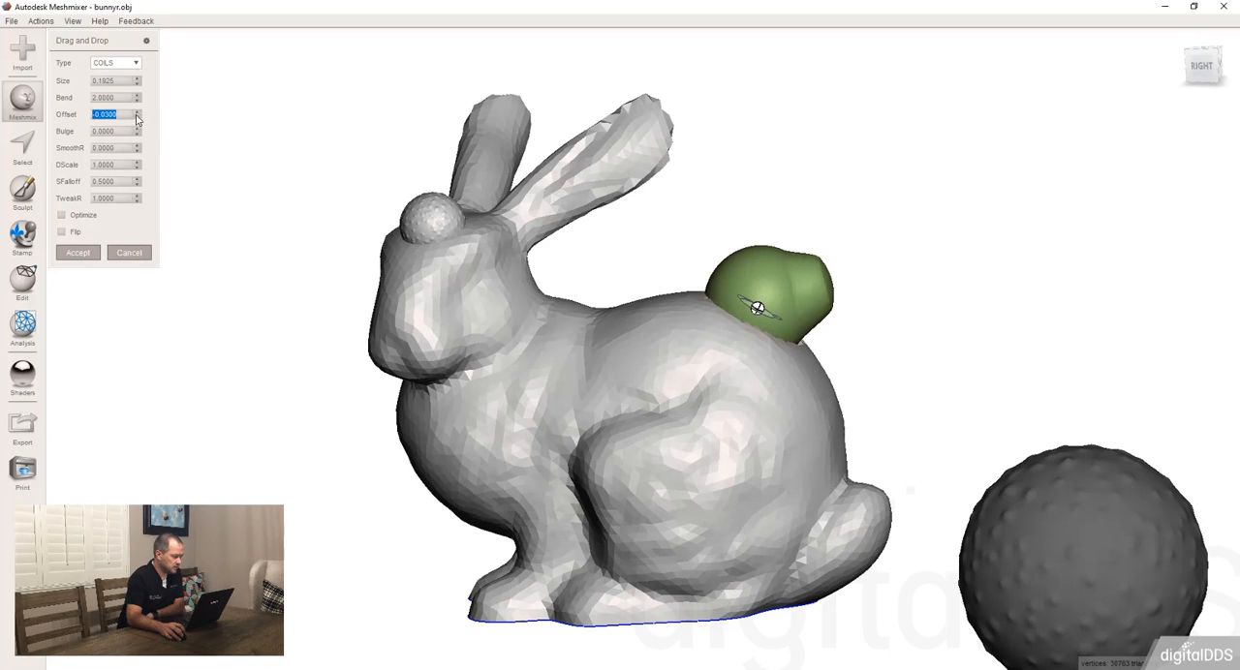
{"action": "left_click_drag", "start_coordinate": [138, 117], "coordinate": [137, 116]}
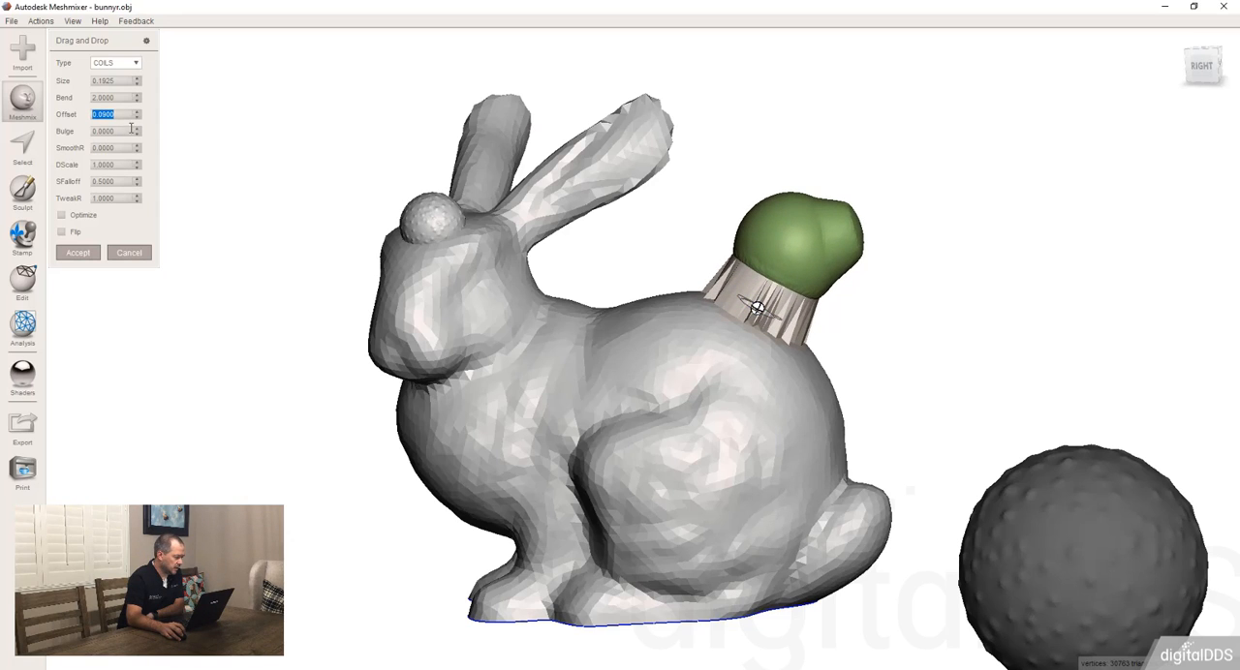
{"action": "right_click_drag", "start_coordinate": [852, 252], "coordinate": [686, 250]}
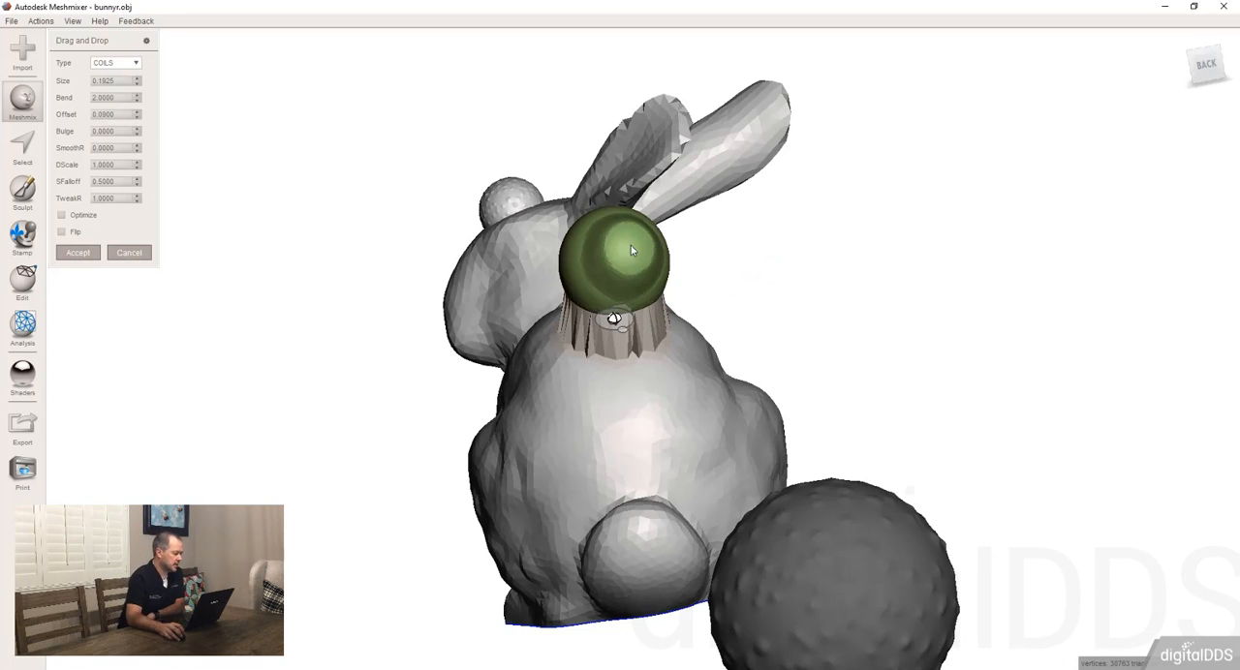
{"action": "right_click_drag", "start_coordinate": [692, 238], "coordinate": [686, 306]}
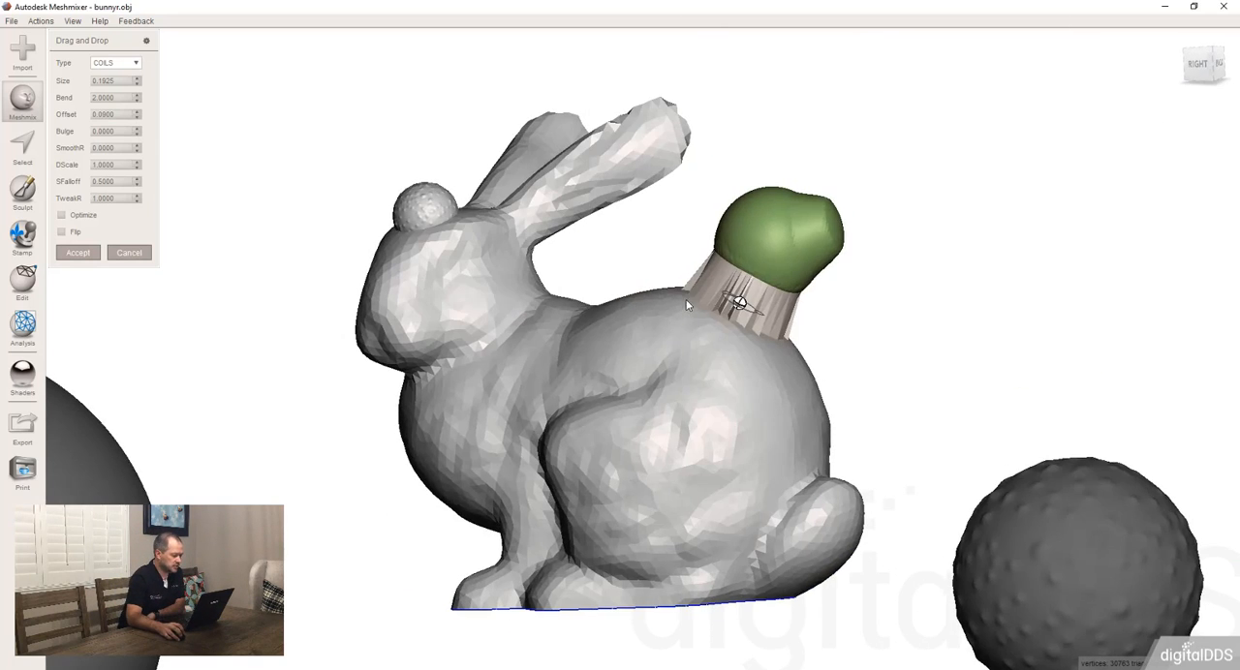
Step: Set the dome part's Bulge to 9 and SmoothR to 0.13
{"action": "left_click", "coordinate": [139, 135]}
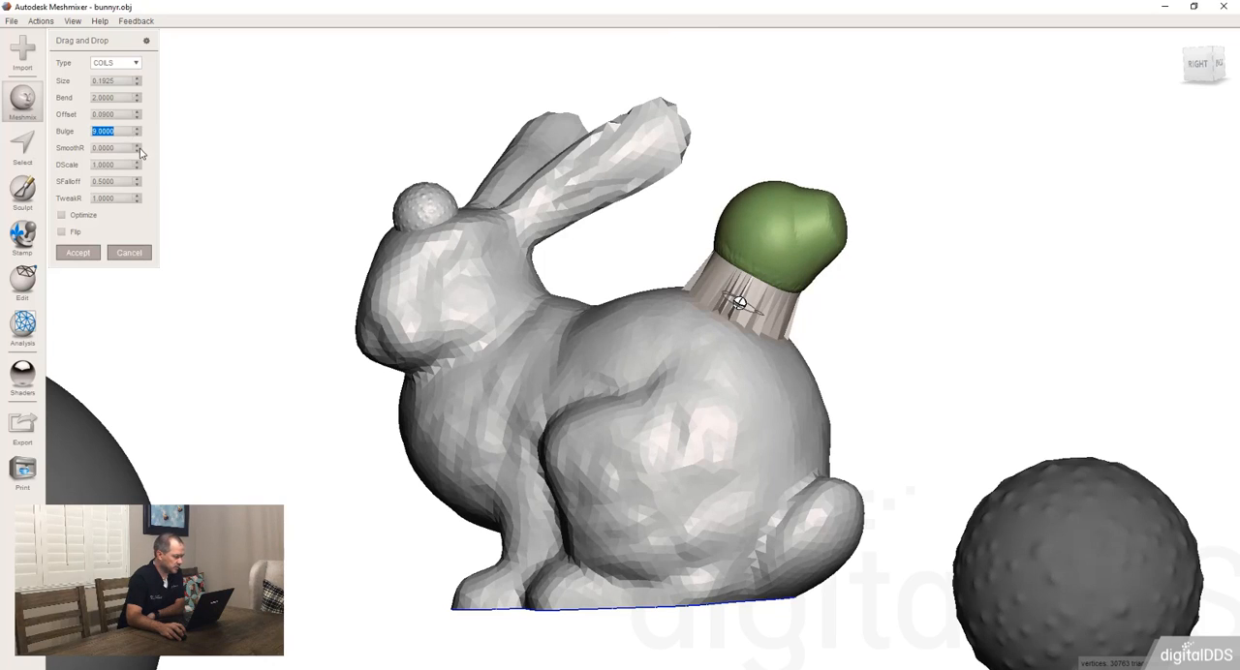
{"action": "left_click", "coordinate": [139, 146]}
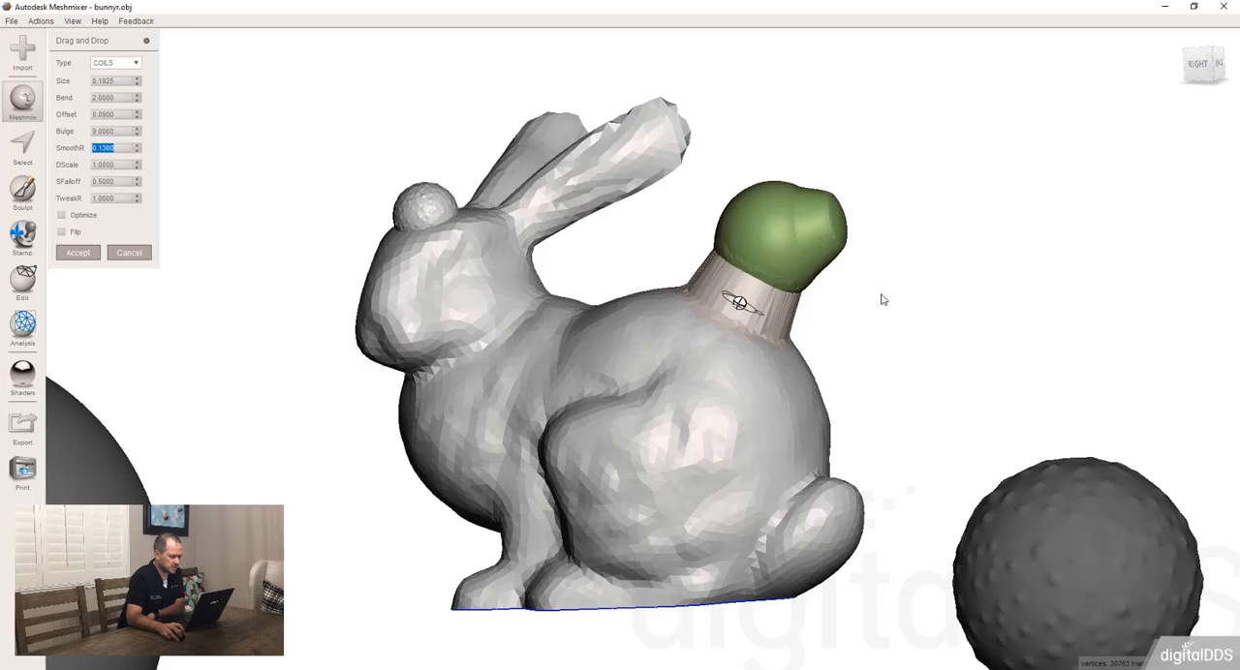
{"action": "right_click_drag", "start_coordinate": [884, 296], "coordinate": [216, 250]}
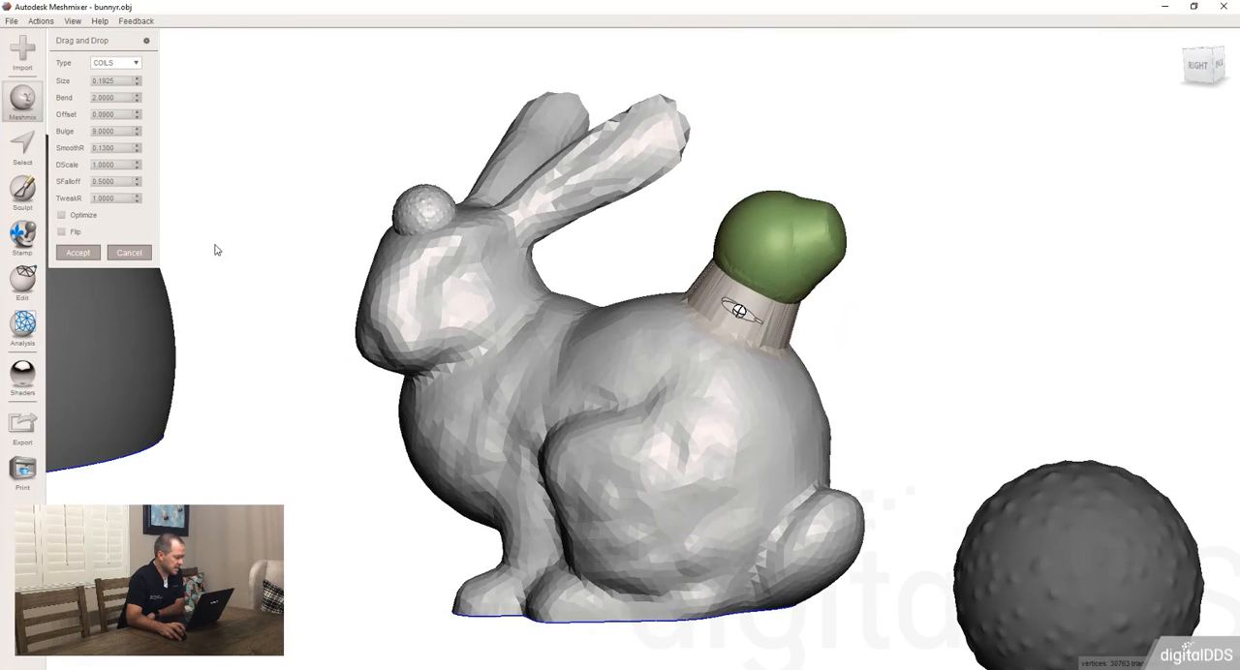
Step: Set the dome part's DScale to 1.41 and SFalloff to 1, and raise SmoothR above 1
{"action": "mouse_move", "coordinate": [133, 162]}
{"action": "left_mouse_down"}
{"action": "mouse_move", "coordinate": [186, 170]}
{"action": "mouse_move", "coordinate": [147, 168]}
{"action": "left_mouse_up"}
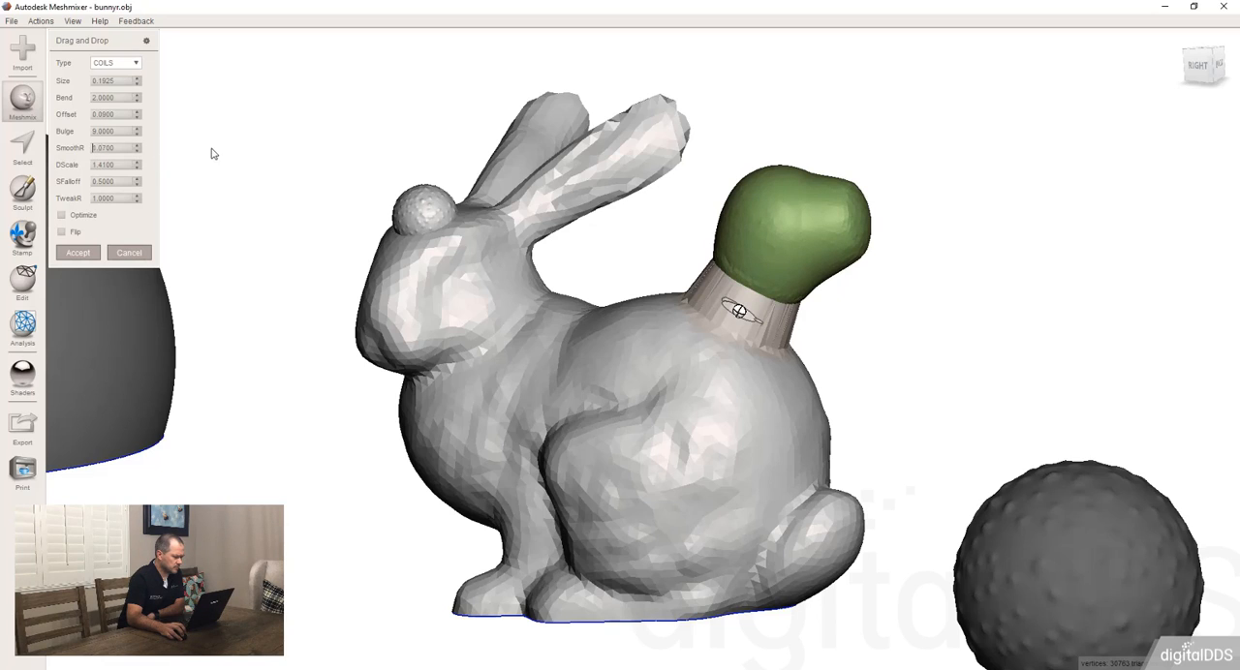
{"action": "mouse_move", "coordinate": [102, 152]}
{"action": "left_mouse_down"}
{"action": "mouse_move", "coordinate": [119, 168]}
{"action": "mouse_move", "coordinate": [139, 140]}
{"action": "left_mouse_up"}
{"action": "left_click_drag", "start_coordinate": [138, 184], "coordinate": [171, 181]}
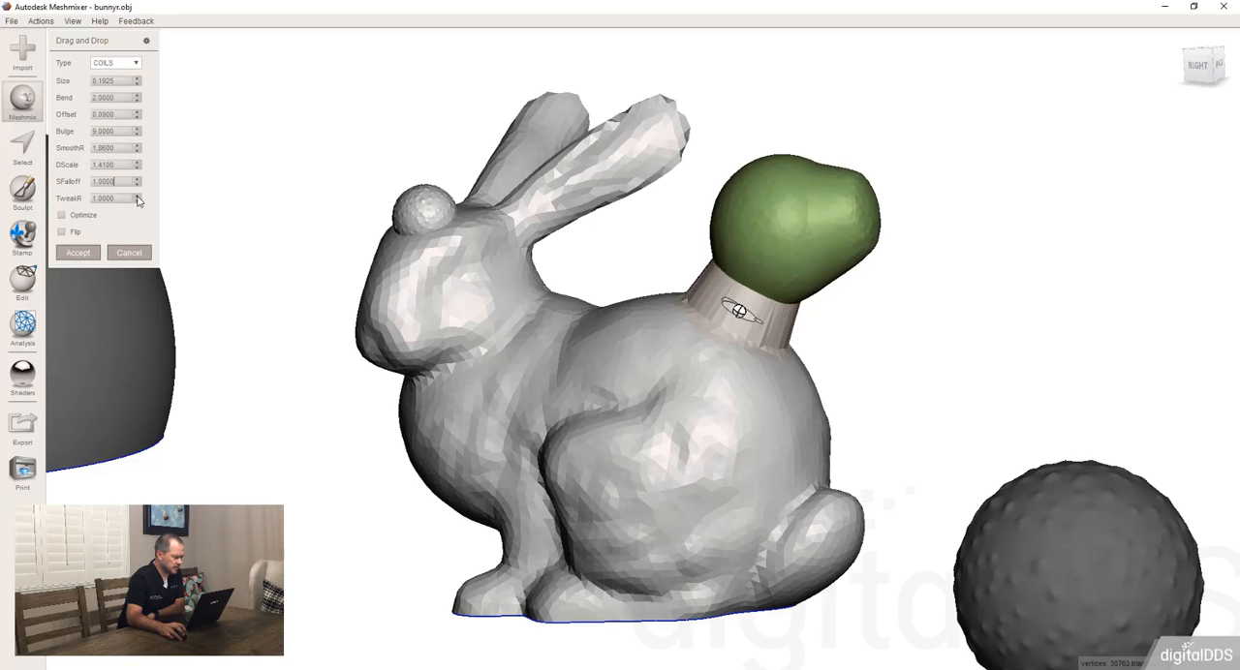
Step: Set the dome part's TweakR to 1.19 and raise SmoothR above 2 to soften the transition into the bunny's back
{"action": "left_click_drag", "start_coordinate": [138, 201], "coordinate": [169, 157]}
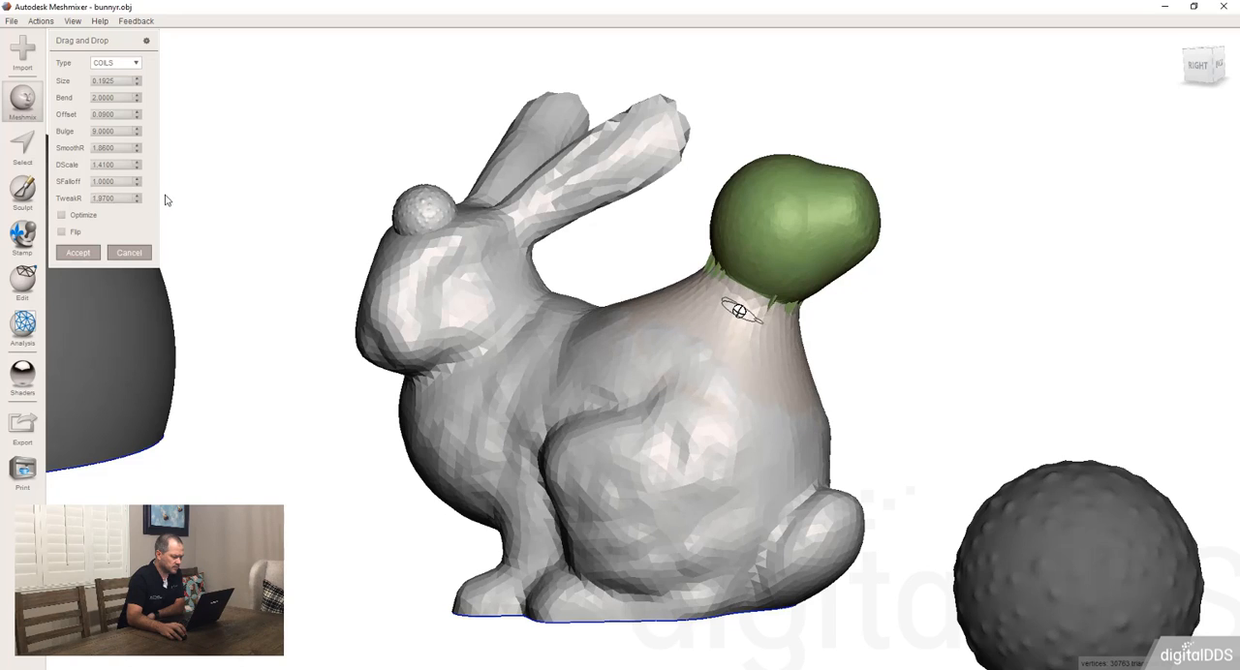
{"action": "left_click_drag", "start_coordinate": [164, 200], "coordinate": [160, 237]}
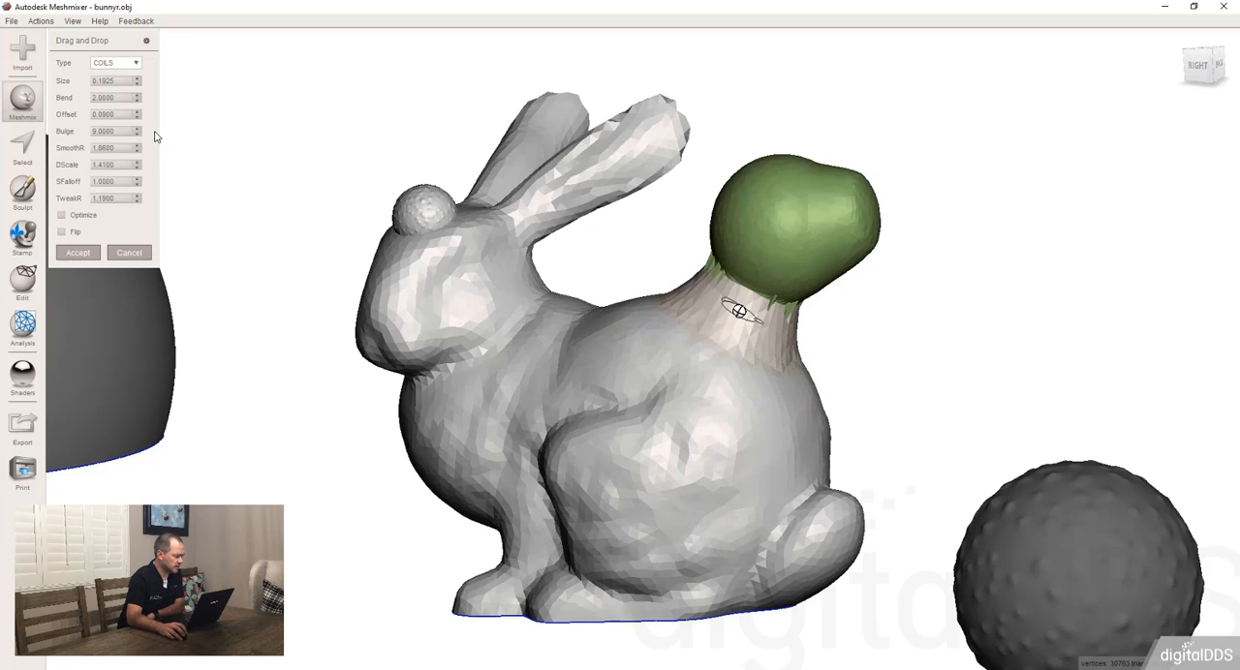
{"action": "left_click_drag", "start_coordinate": [138, 148], "coordinate": [235, 228]}
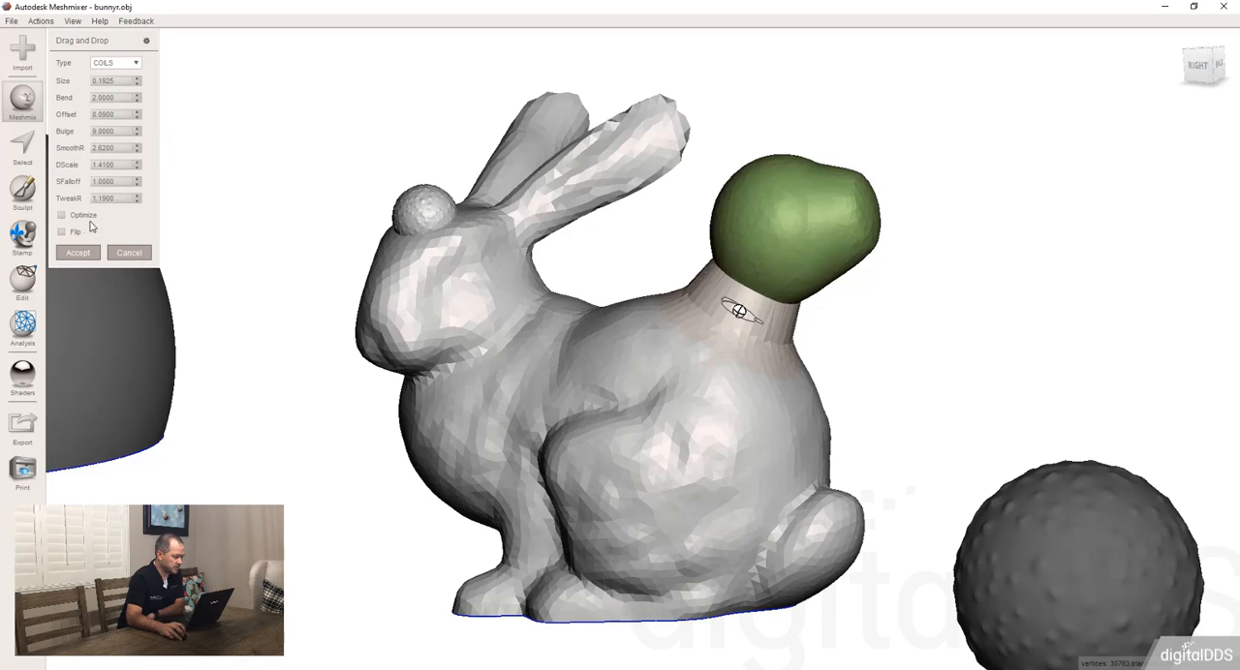
{"action": "right_click_drag", "start_coordinate": [602, 256], "coordinate": [351, 259]}
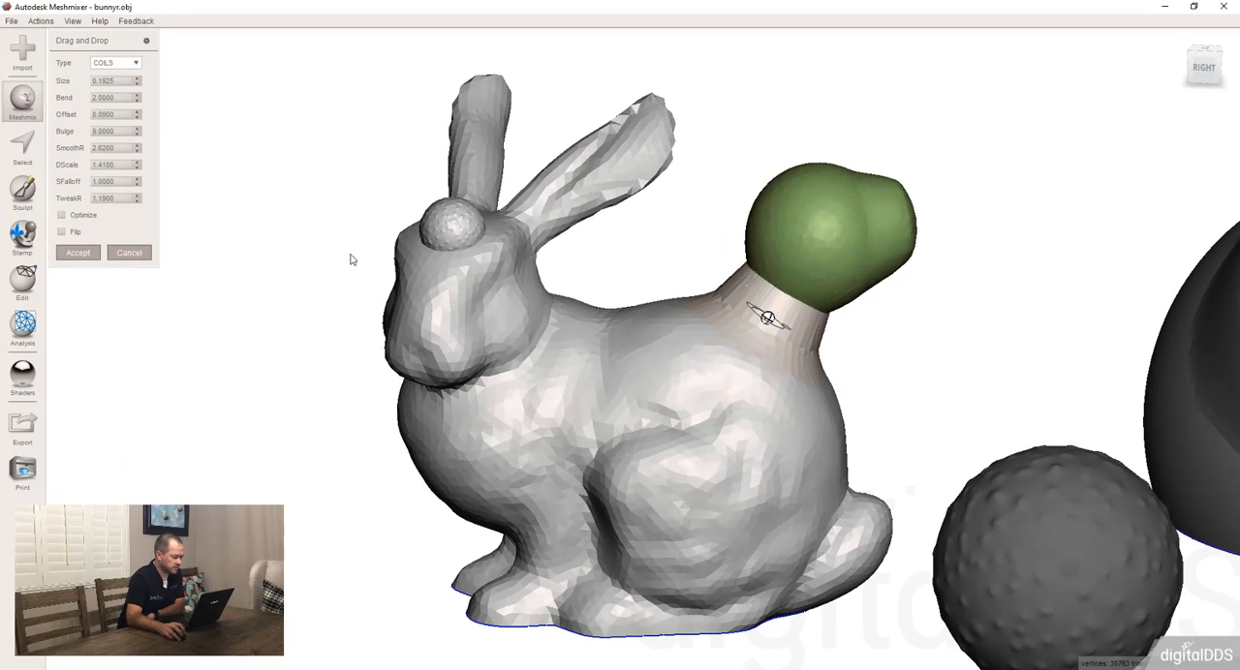
Step: Try the Optimize option on the dome part
{"action": "left_click", "coordinate": [62, 215]}
{"action": "right_click_drag", "start_coordinate": [359, 253], "coordinate": [422, 242]}
{"action": "left_click", "coordinate": [63, 217]}
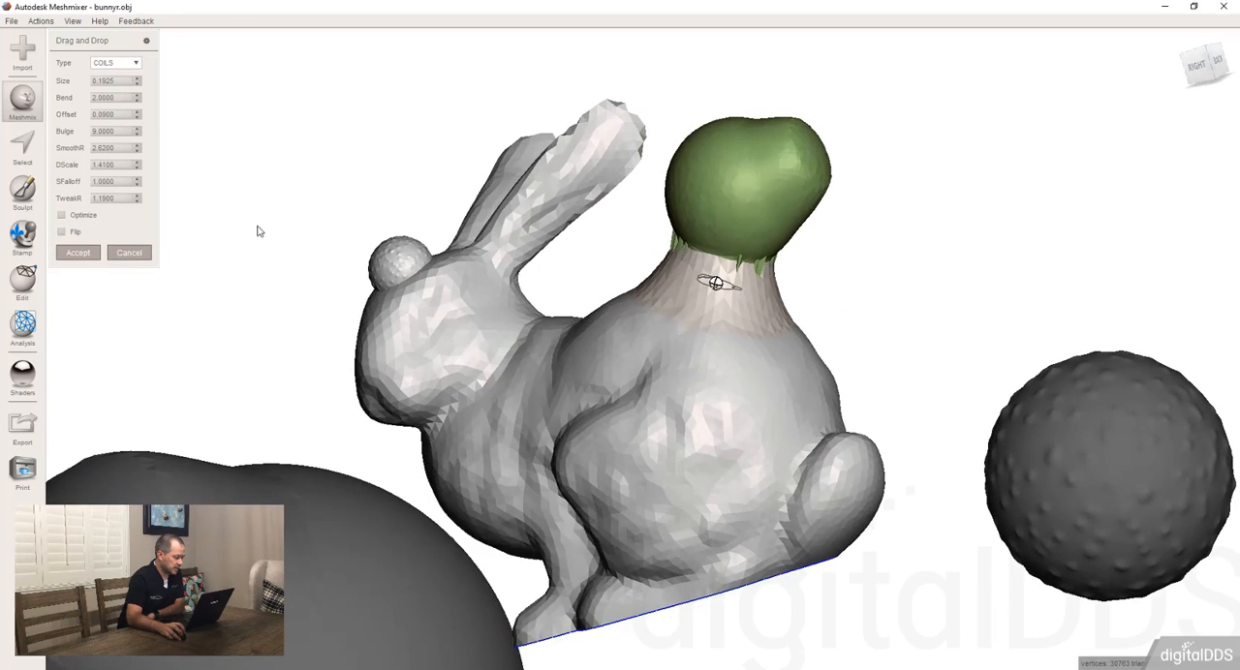
Step: Turn on Flip for the dome part and accept it onto the bunny's back
{"action": "left_click", "coordinate": [62, 233]}
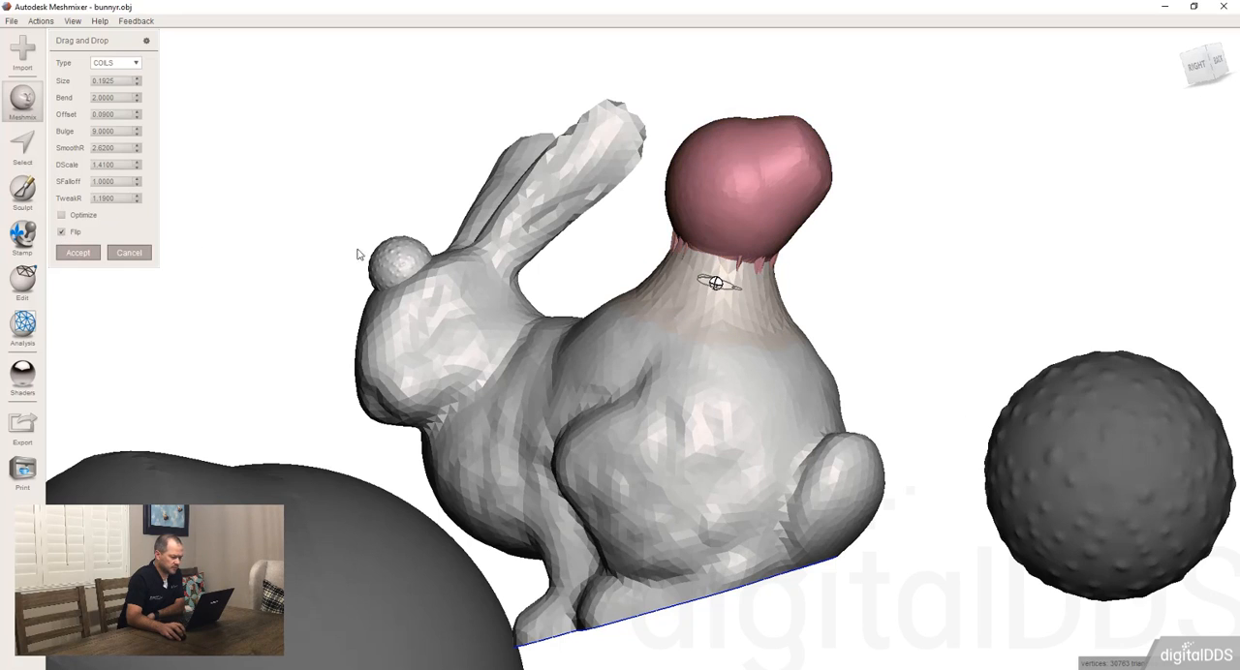
{"action": "right_click_drag", "start_coordinate": [356, 249], "coordinate": [307, 355]}
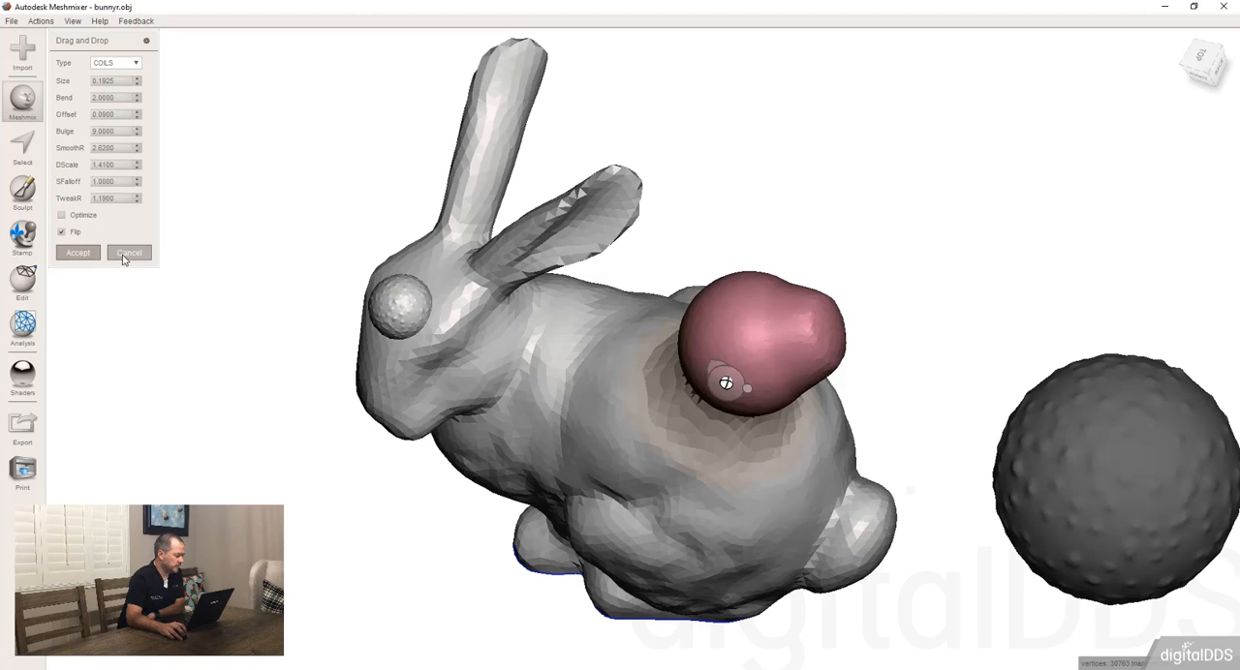
{"action": "left_click", "coordinate": [79, 253]}
{"action": "right_click_drag", "start_coordinate": [501, 221], "coordinate": [384, 156]}
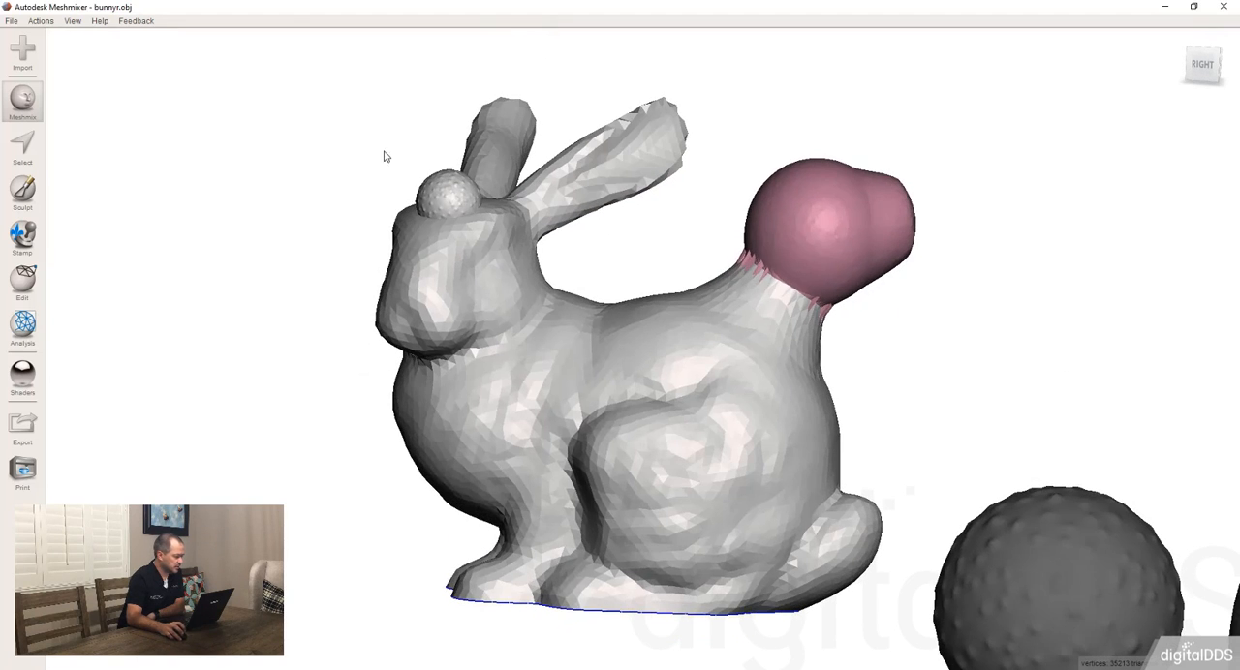
Step: Drop the letter E from the Letters parts onto the bunny's flank with the COILS type
{"action": "left_click", "coordinate": [20, 106]}
{"action": "left_click", "coordinate": [116, 45]}
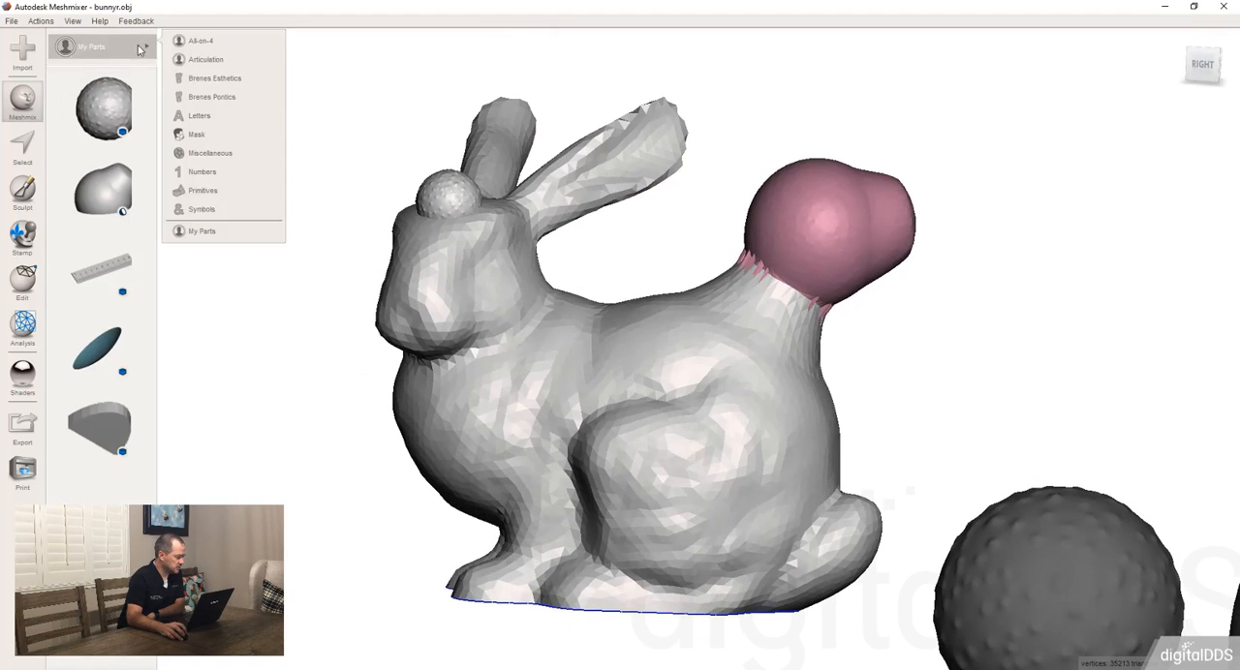
{"action": "left_click", "coordinate": [196, 113]}
{"action": "left_click_drag", "start_coordinate": [99, 426], "coordinate": [650, 384]}
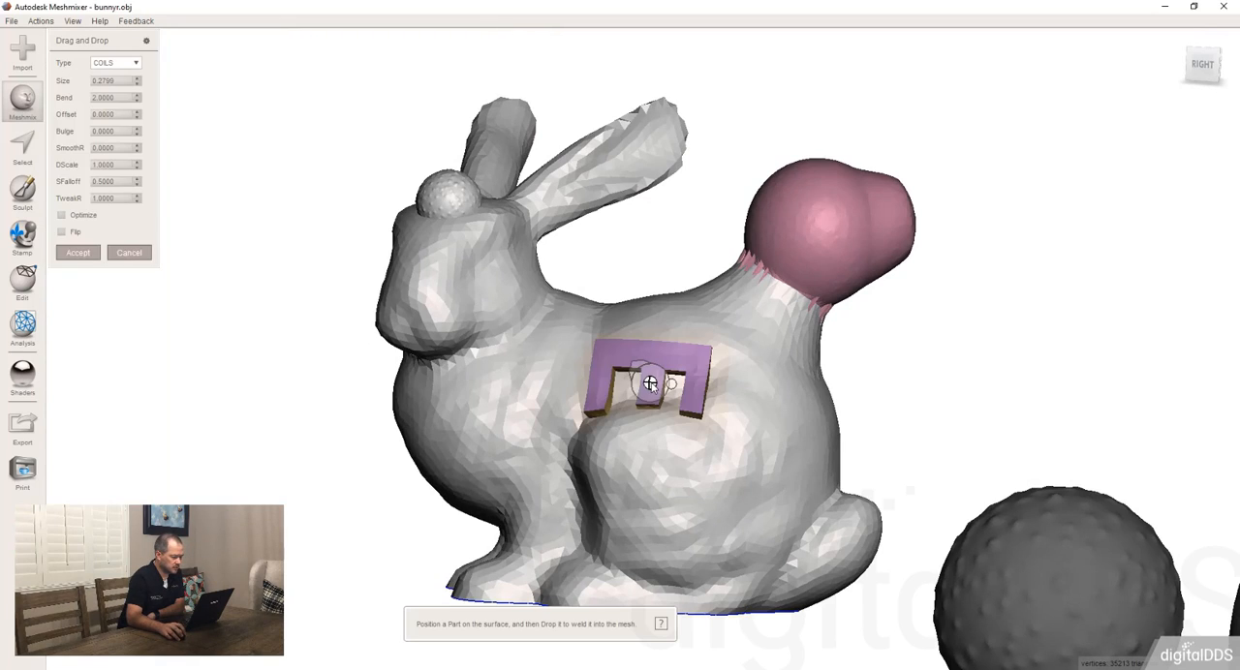
Step: Flip the letter E on the bunny's flank, test Optimize but leave it off, and accept the part
{"action": "left_click", "coordinate": [61, 234]}
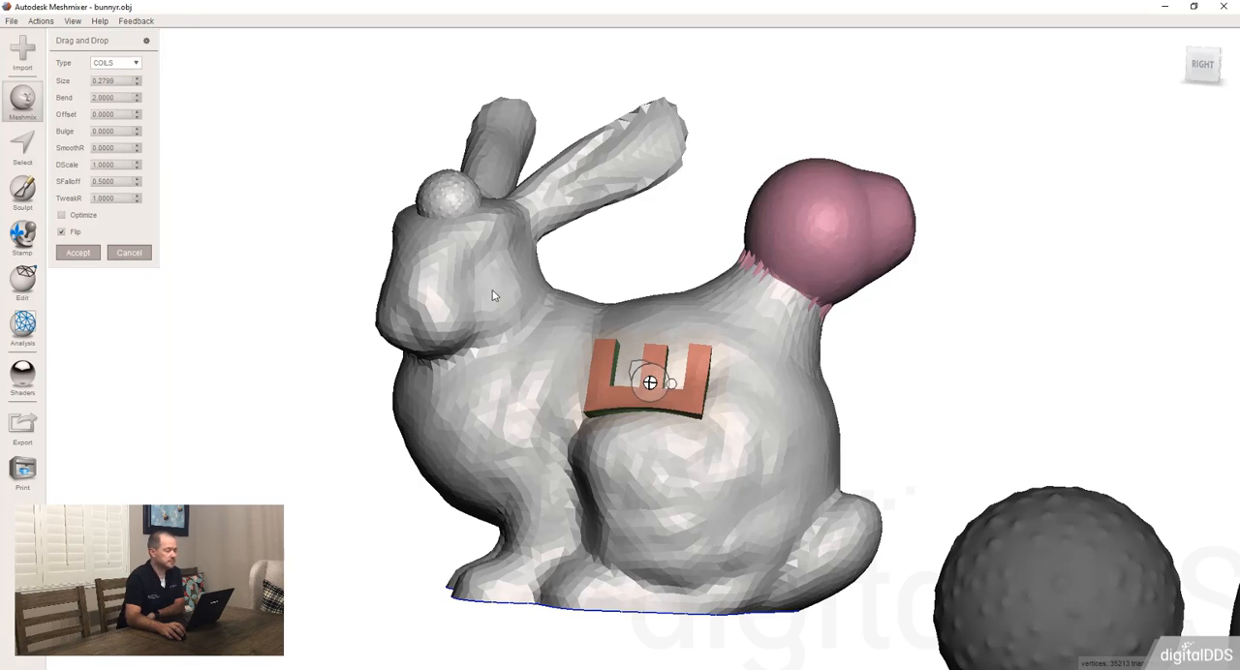
{"action": "left_click", "coordinate": [62, 217]}
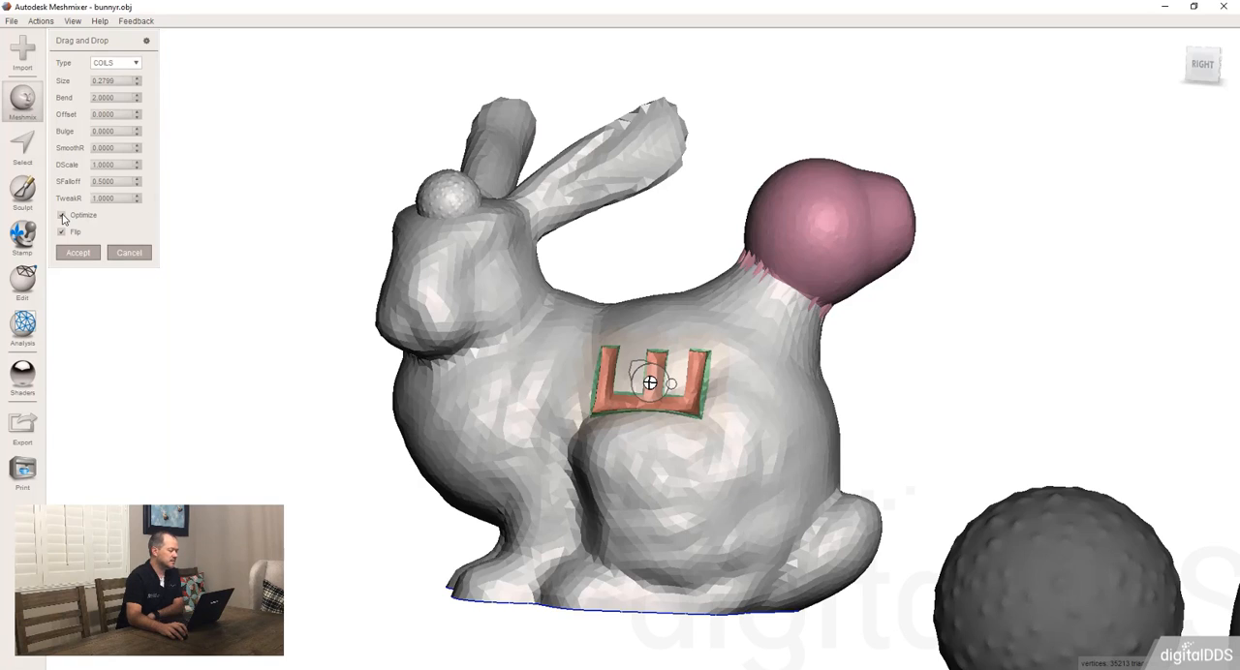
{"action": "left_click", "coordinate": [63, 218]}
{"action": "right_click_drag", "start_coordinate": [541, 263], "coordinate": [515, 134]}
{"action": "scroll", "coordinate": [550, 295], "scroll_direction": "down", "scroll_amount": 5}
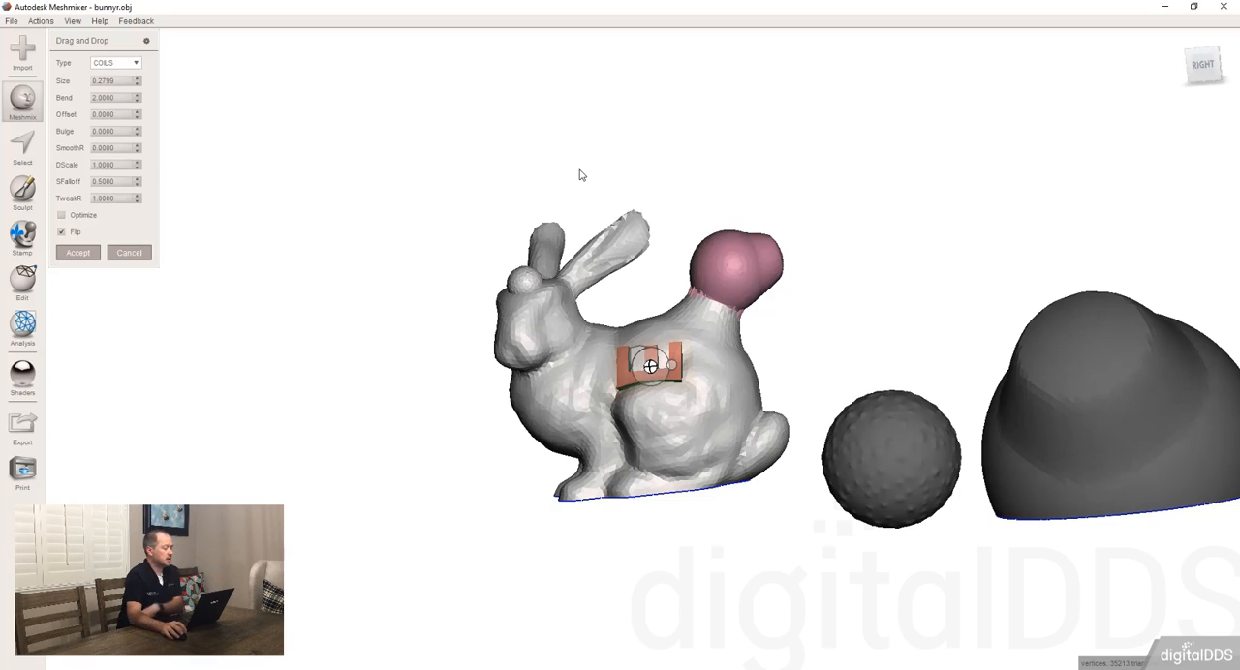
{"action": "left_click", "coordinate": [77, 252]}
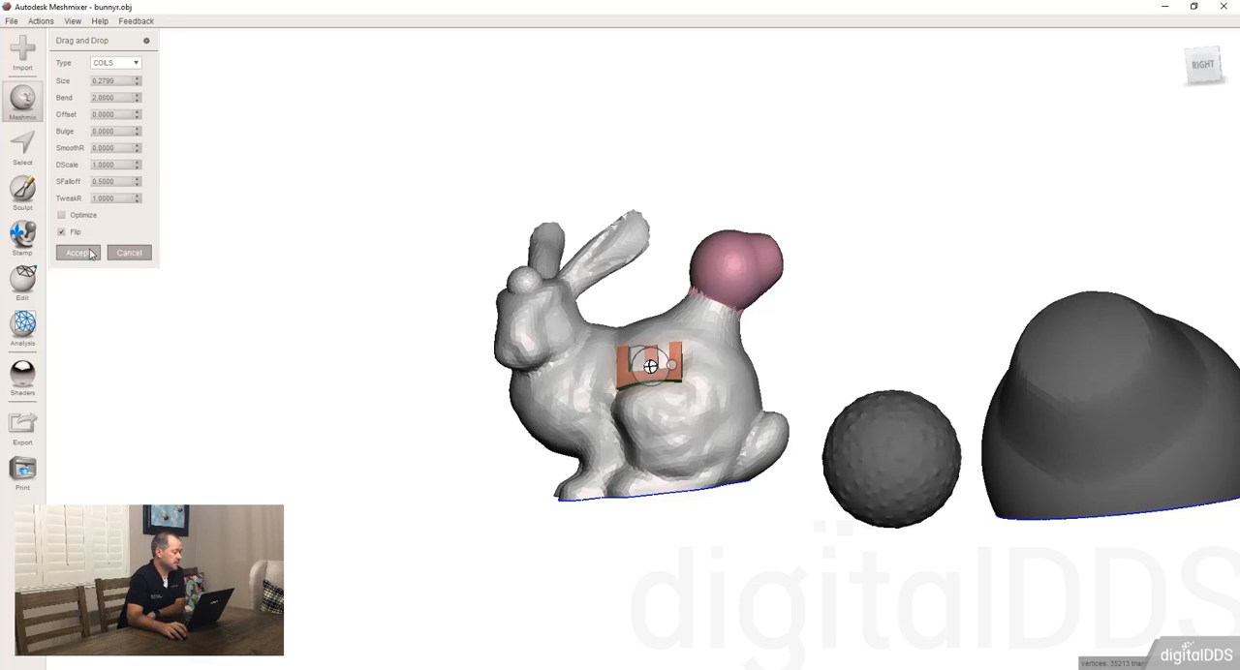
Step: Place the Tooth Designs plaque from the Brenes Esthetics parts as a separate object in the empty space beside the bunny
{"action": "left_click", "coordinate": [33, 106]}
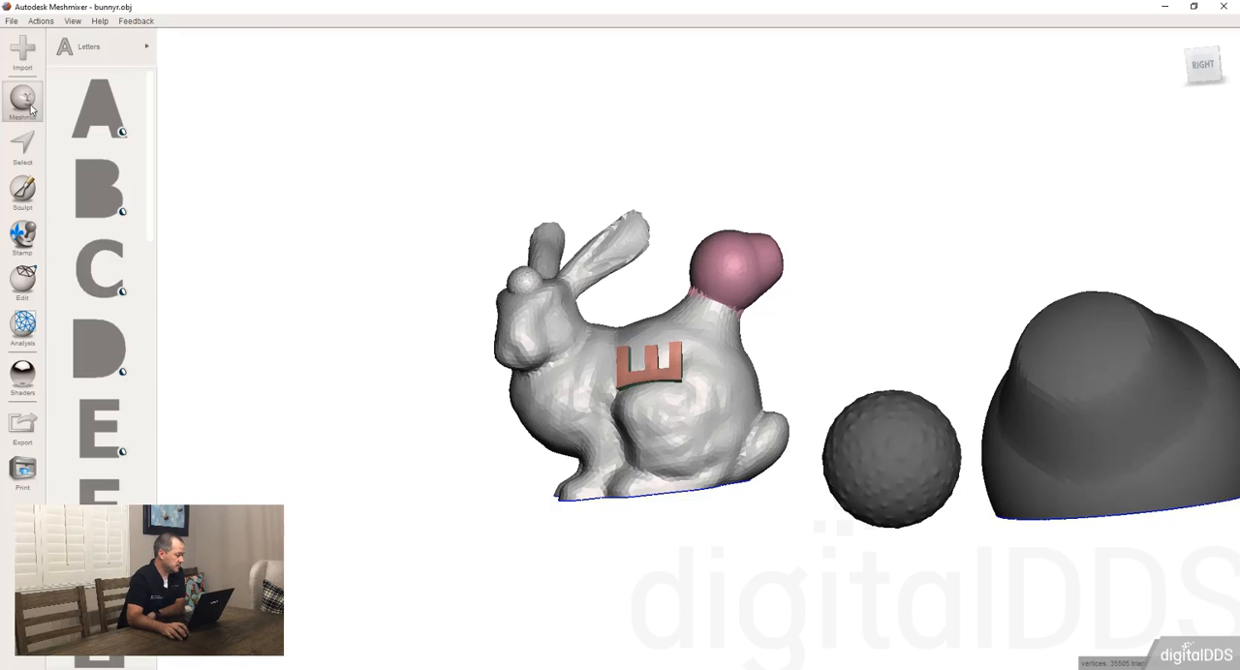
{"action": "left_click", "coordinate": [126, 48]}
{"action": "left_click", "coordinate": [204, 86]}
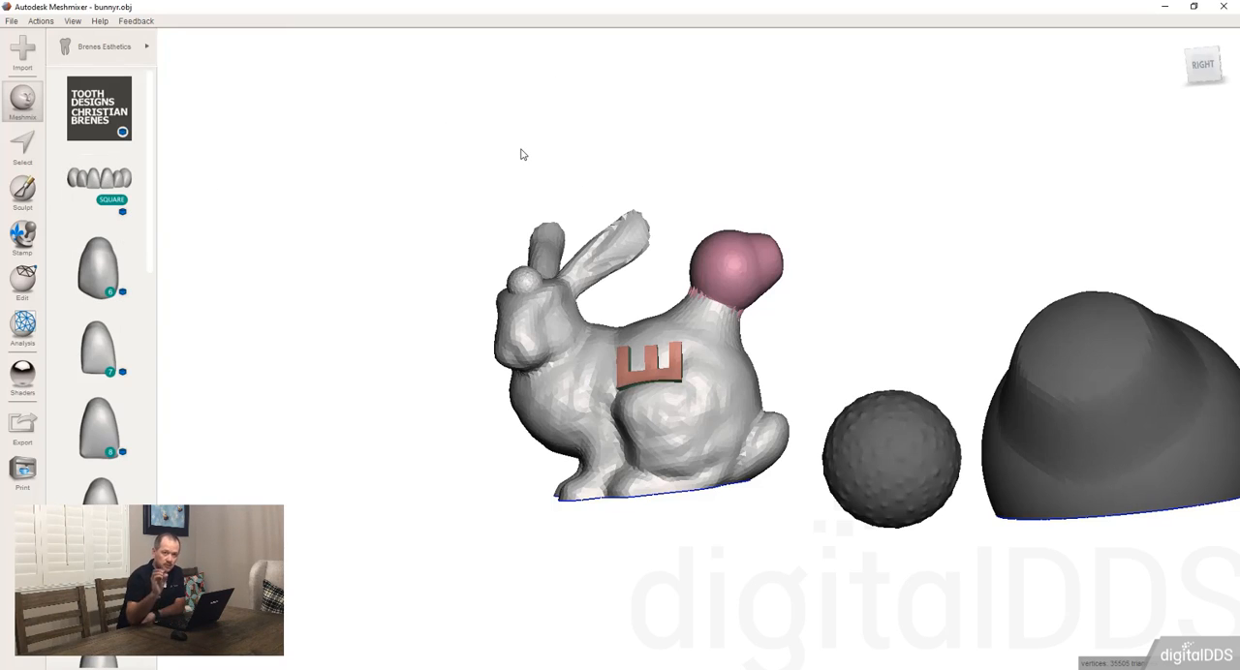
{"action": "left_click_drag", "start_coordinate": [99, 107], "coordinate": [359, 157]}
{"action": "right_click_drag", "start_coordinate": [363, 191], "coordinate": [421, 272]}
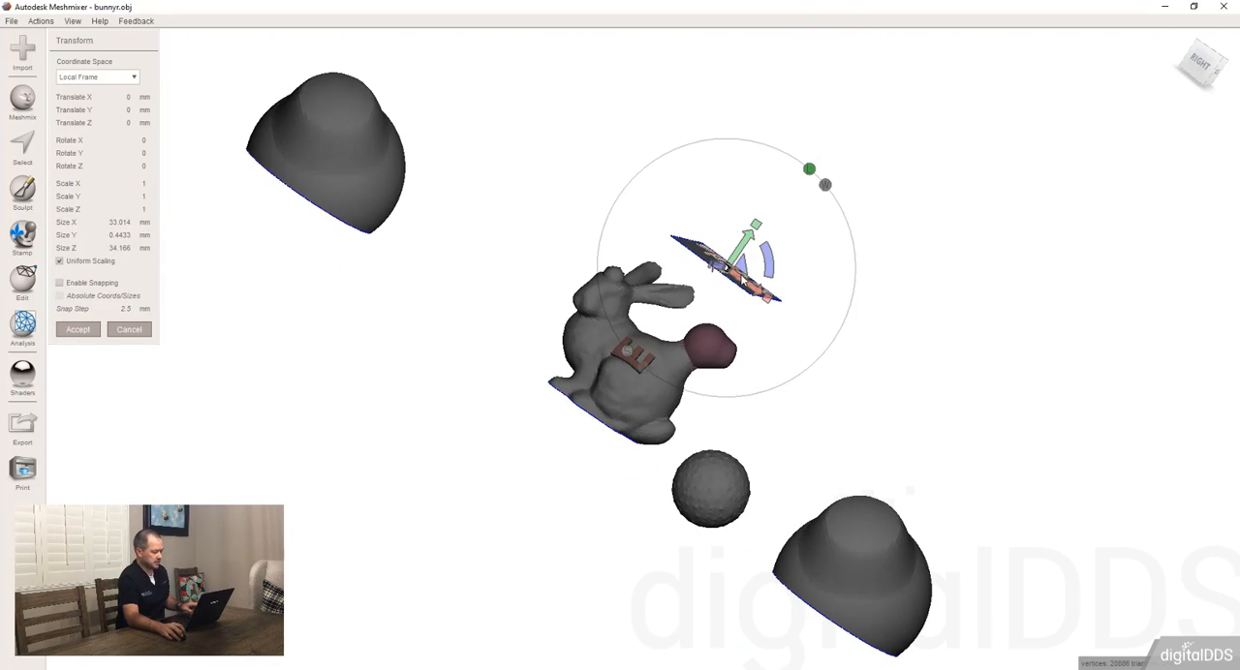
Step: Examine the plaque's raised lettering from above and at an angle, and accept its transform
{"action": "key", "text": "f"}
{"action": "right_click_drag", "start_coordinate": [683, 324], "coordinate": [593, 511]}
{"action": "scroll", "coordinate": [685, 351], "scroll_direction": "up", "scroll_amount": 6}
{"action": "scroll", "coordinate": [685, 352], "scroll_direction": "down", "scroll_amount": 3}
{"action": "right_click_drag", "start_coordinate": [686, 353], "coordinate": [759, 442]}
{"action": "key", "text": "c"}
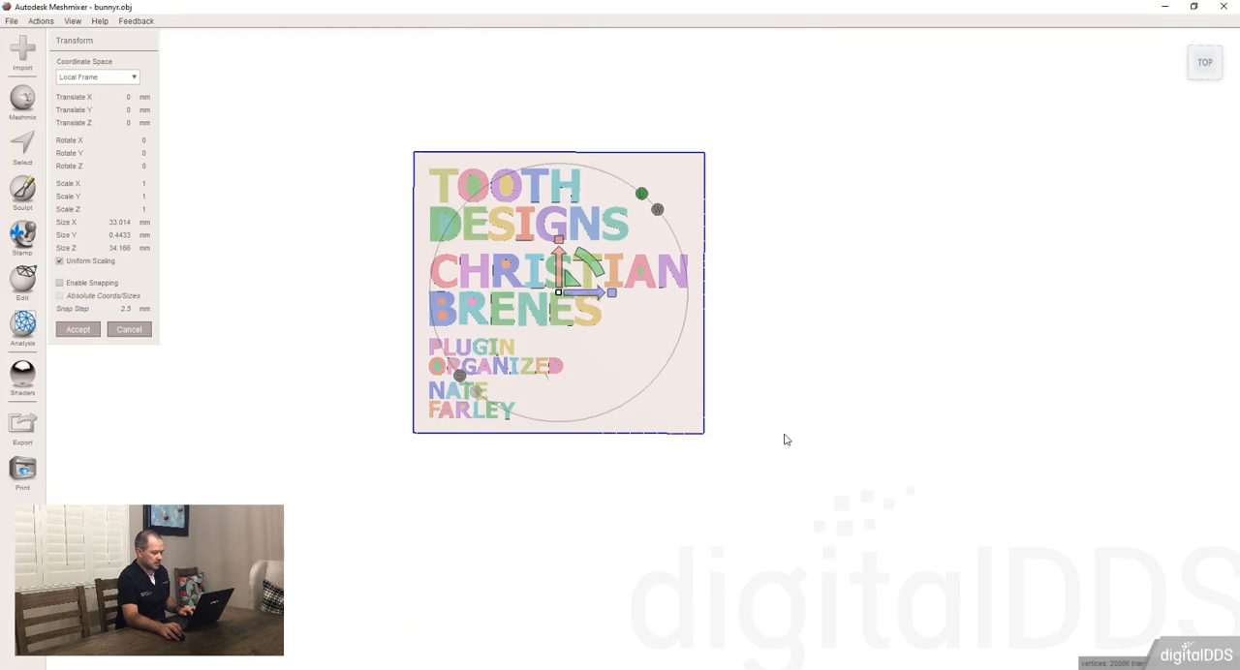
{"action": "scroll", "coordinate": [542, 261], "scroll_direction": "up", "scroll_amount": 4}
{"action": "scroll", "coordinate": [541, 261], "scroll_direction": "down", "scroll_amount": 3}
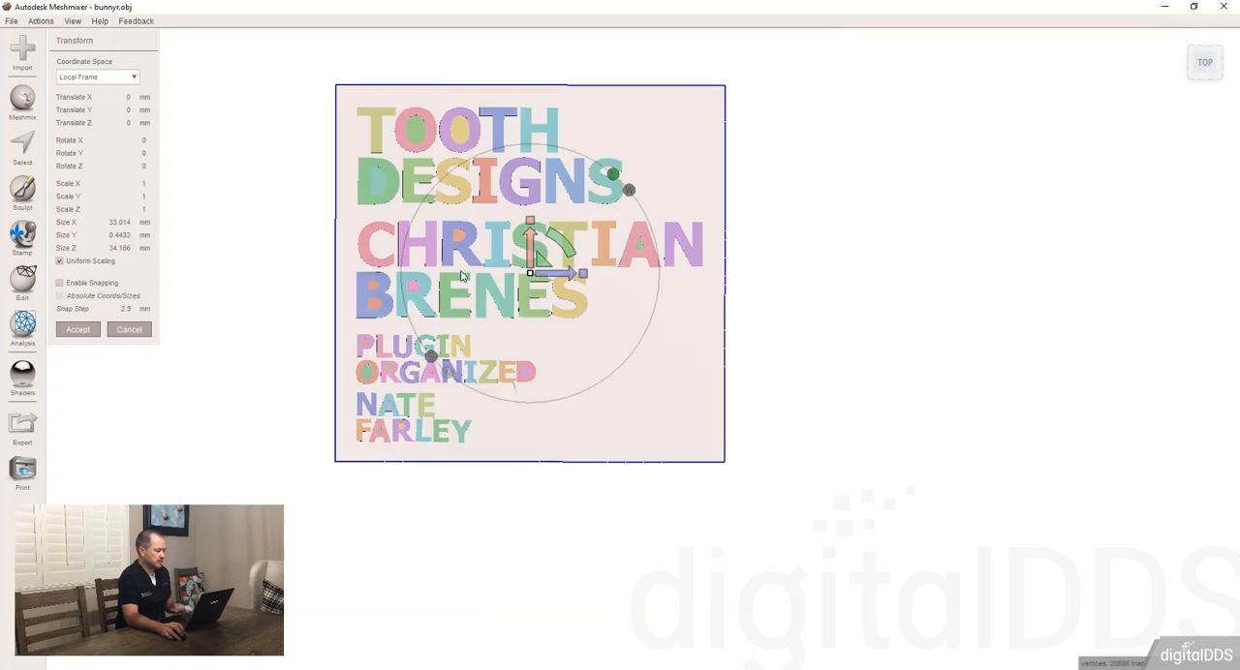
{"action": "middle_click_drag", "start_coordinate": [461, 271], "coordinate": [496, 341]}
{"action": "right_click_drag", "start_coordinate": [632, 416], "coordinate": [678, 386]}
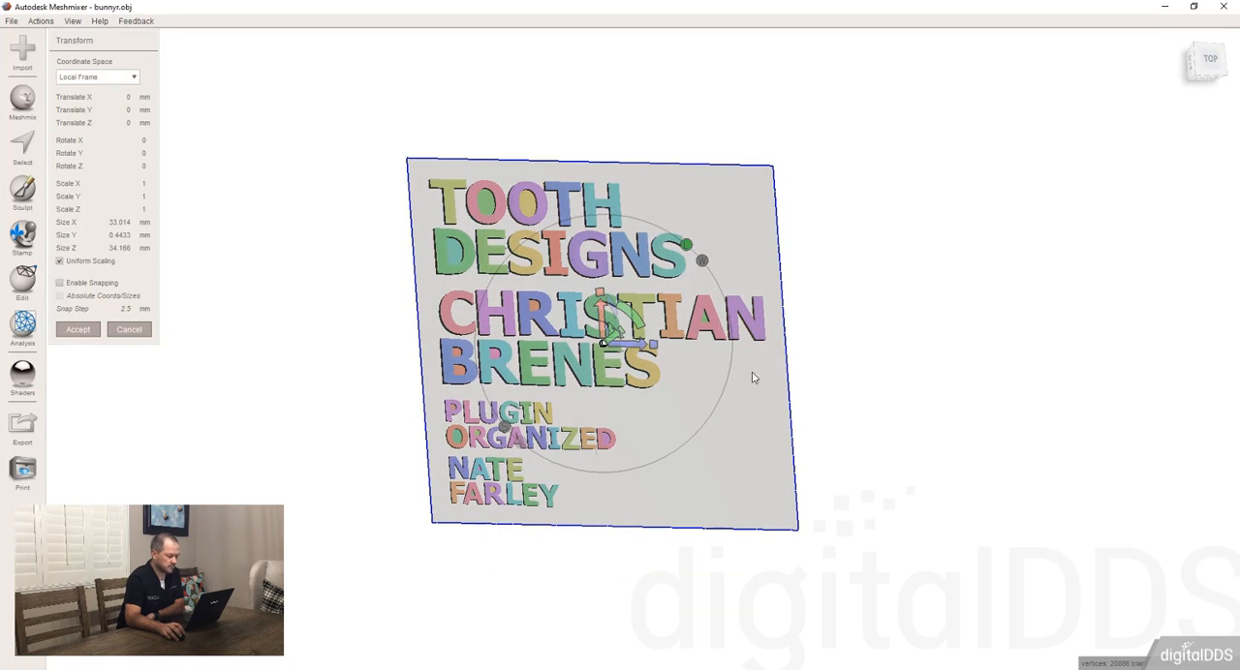
{"action": "mouse_move", "coordinate": [811, 271]}
{"action": "right_mouse_down"}
{"action": "mouse_move", "coordinate": [858, 274]}
{"action": "mouse_move", "coordinate": [818, 266]}
{"action": "right_mouse_up"}
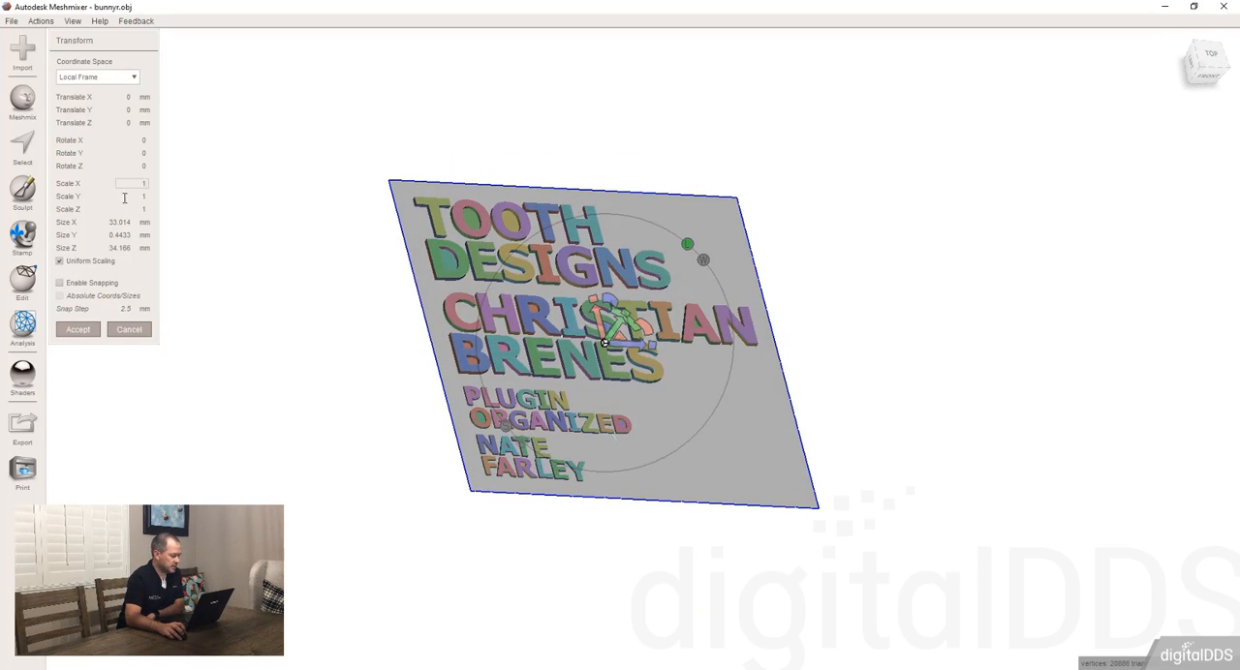
{"action": "left_click", "coordinate": [73, 331]}
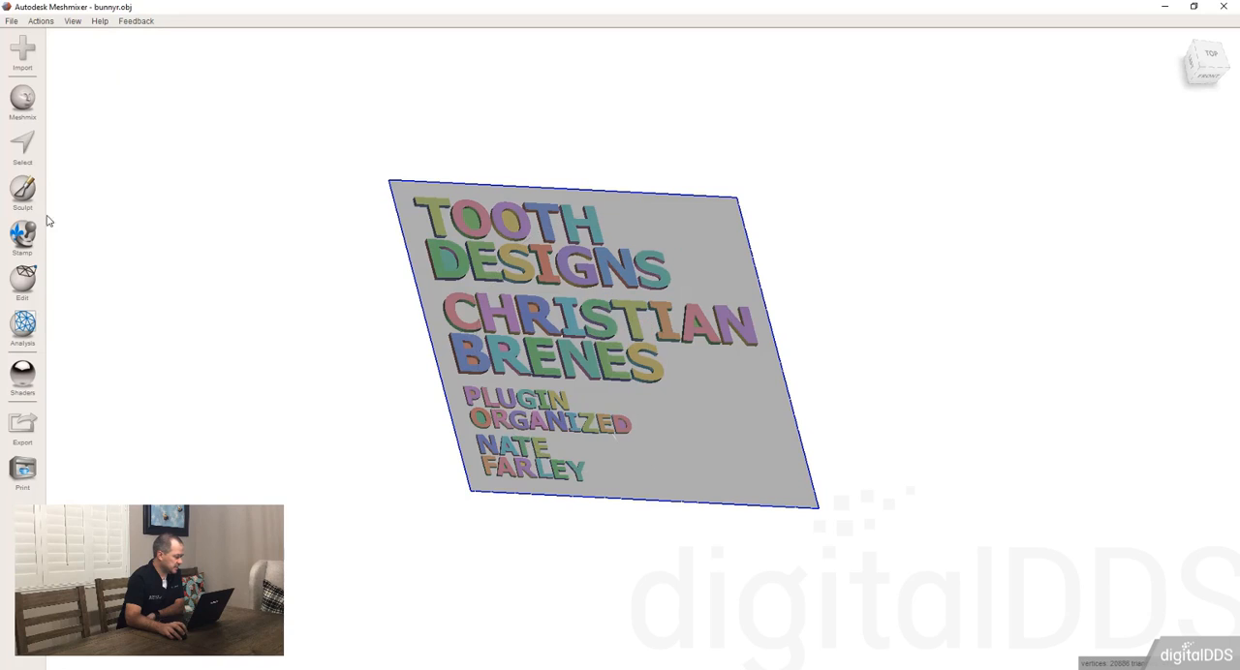
Step: Drop the letter F from the Letters parts onto the blank lower-right corner of the plaque and accept it
{"action": "left_click", "coordinate": [23, 102]}
{"action": "left_click", "coordinate": [104, 47]}
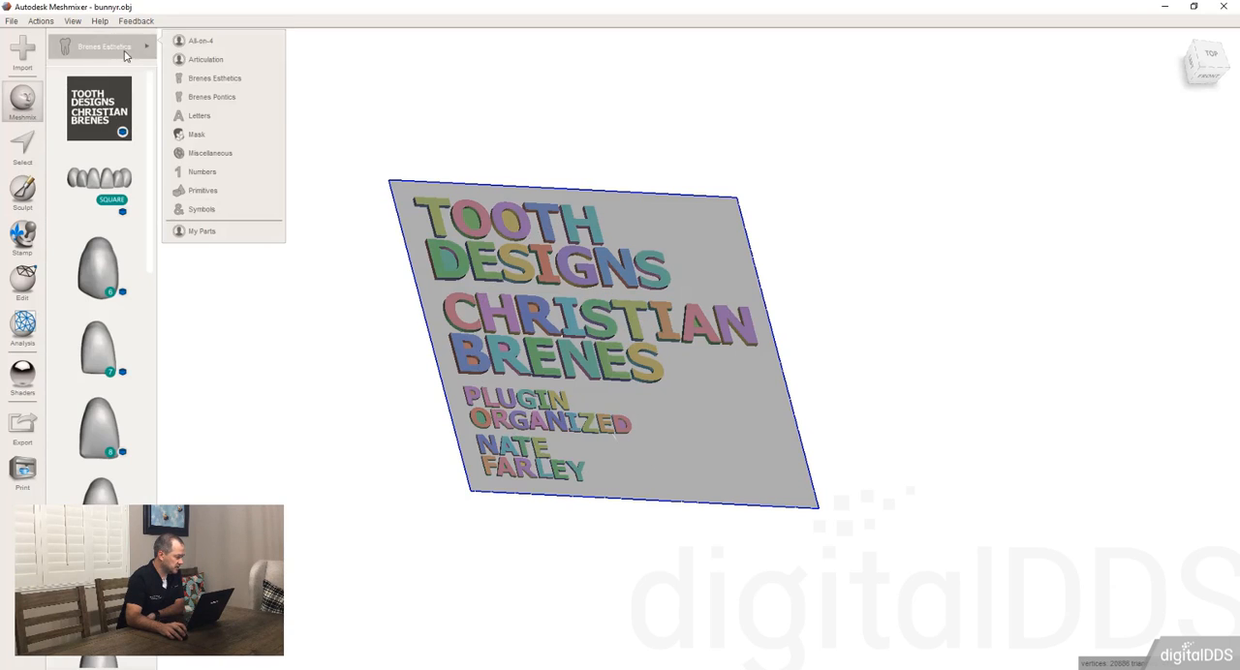
{"action": "left_click", "coordinate": [204, 117]}
{"action": "left_click_drag", "start_coordinate": [99, 489], "coordinate": [670, 496]}
{"action": "key", "text": "f"}
{"action": "right_click_drag", "start_coordinate": [578, 437], "coordinate": [587, 402]}
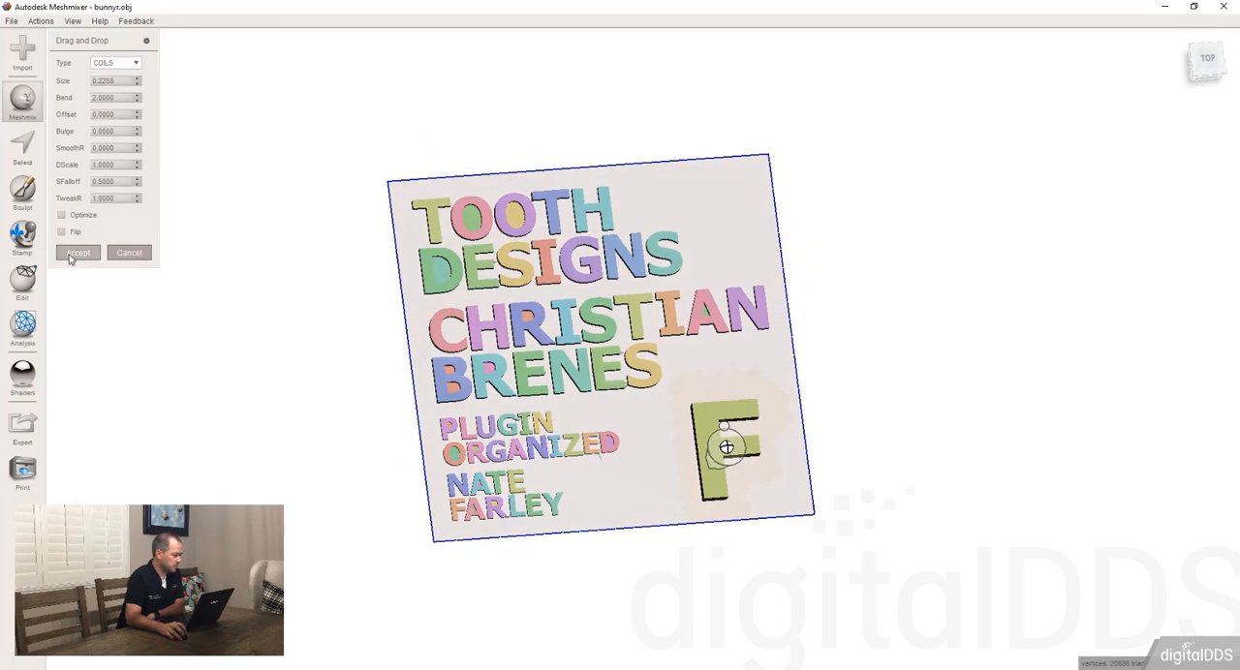
{"action": "left_click", "coordinate": [78, 252]}
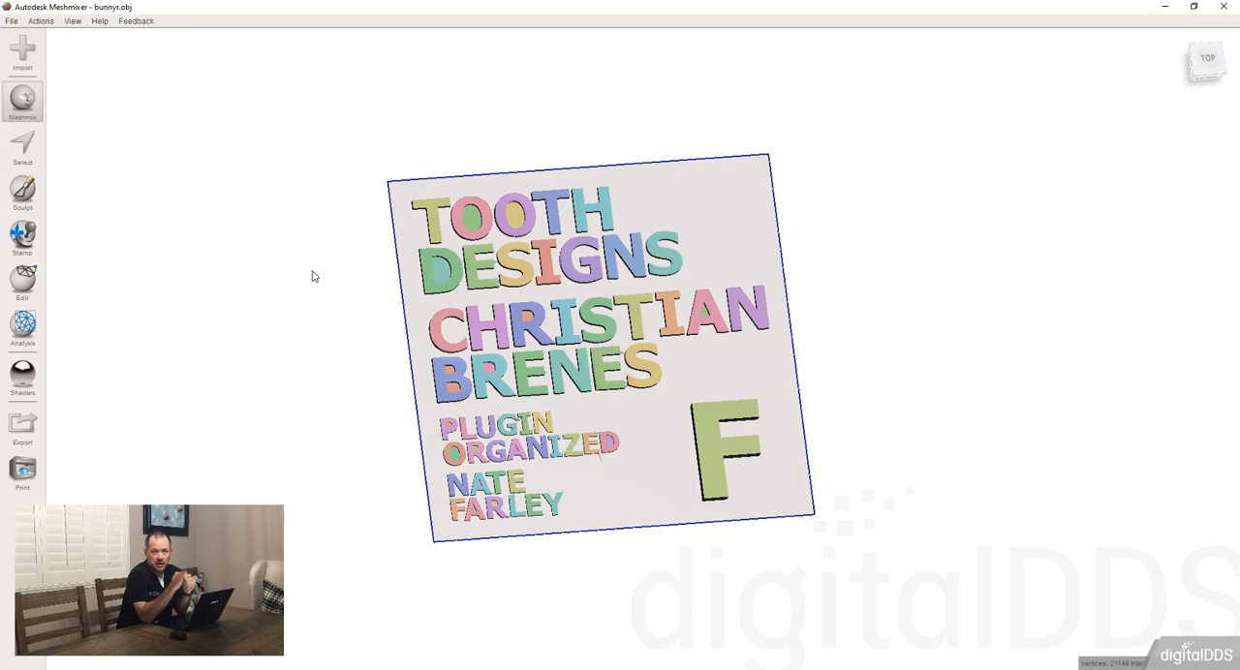
Step: Examine the parts available in the All-on-4, Articulation and Mask categories of the part library
{"action": "left_click", "coordinate": [32, 115]}
{"action": "left_click", "coordinate": [126, 50]}
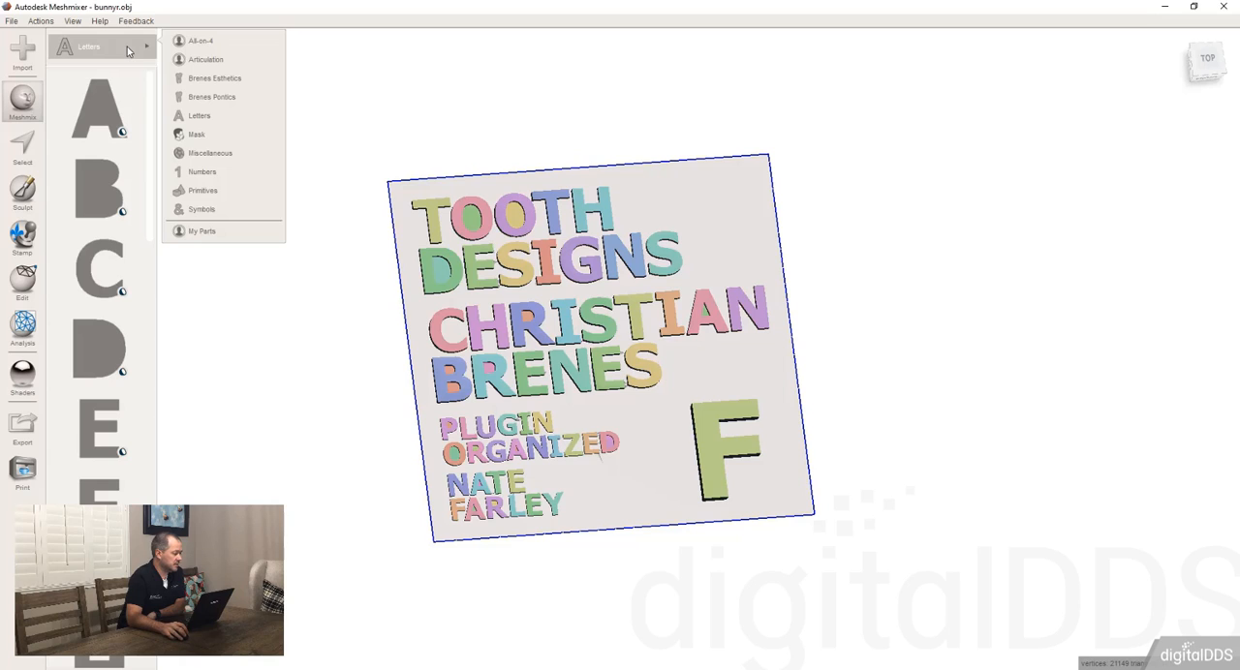
{"action": "left_click", "coordinate": [203, 43]}
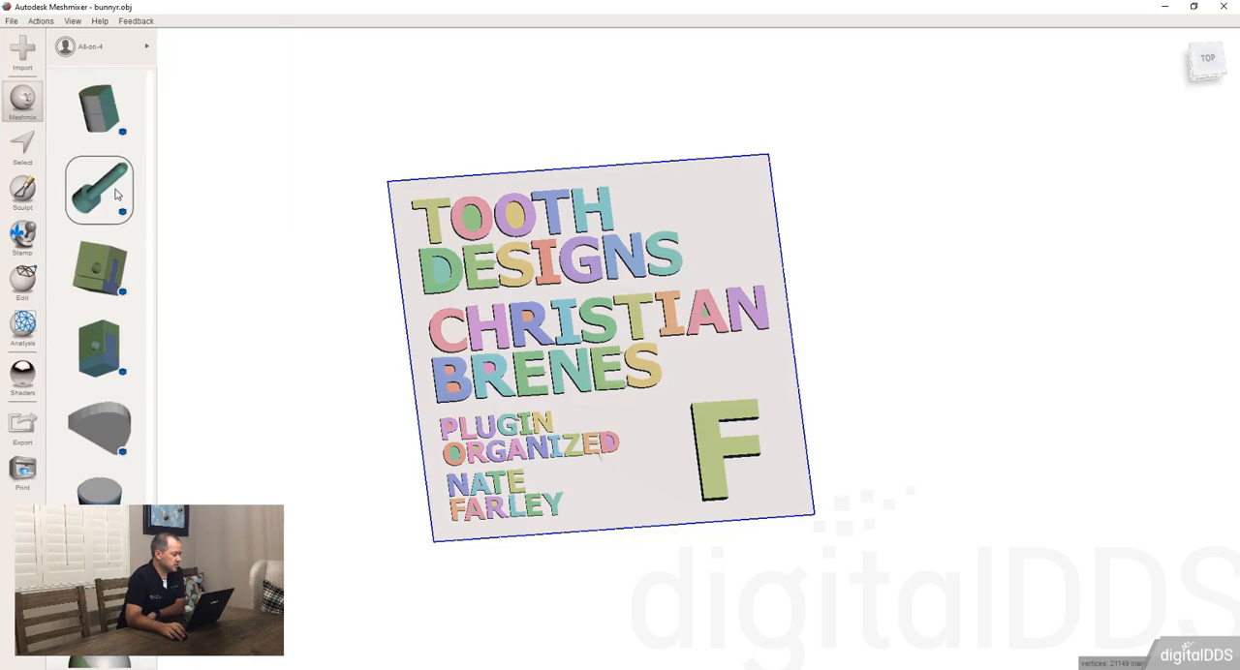
{"action": "left_click", "coordinate": [109, 54]}
{"action": "left_click", "coordinate": [206, 59]}
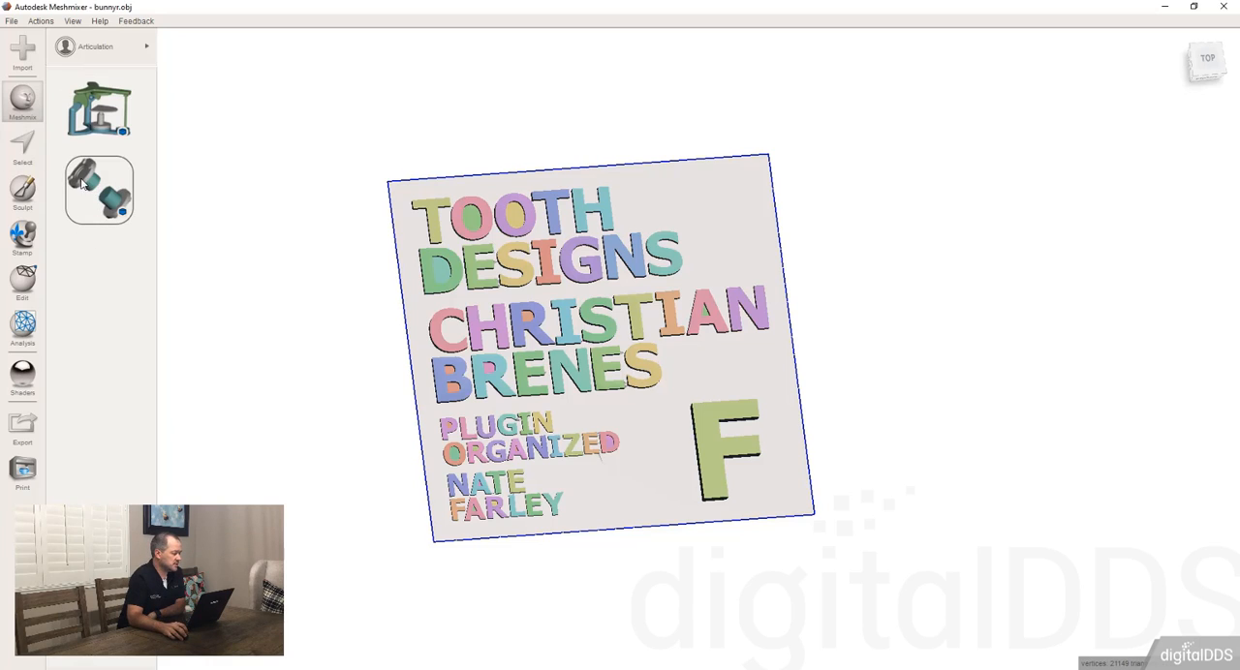
{"action": "left_click", "coordinate": [121, 46]}
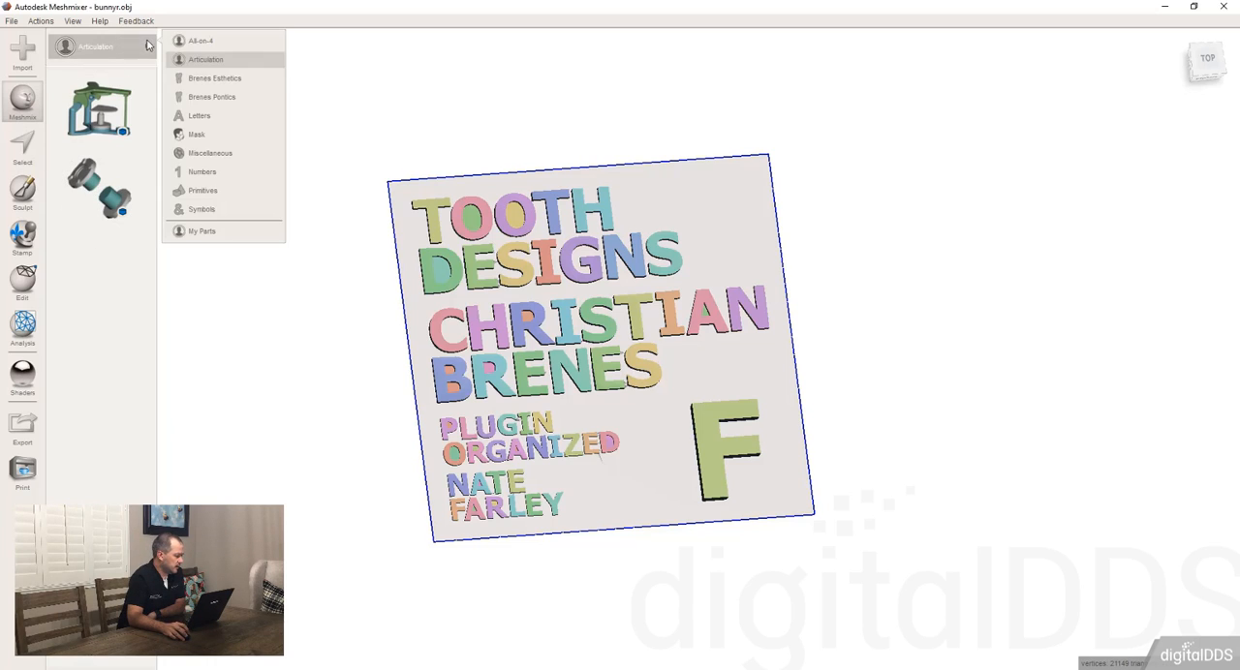
{"action": "left_click", "coordinate": [198, 134]}
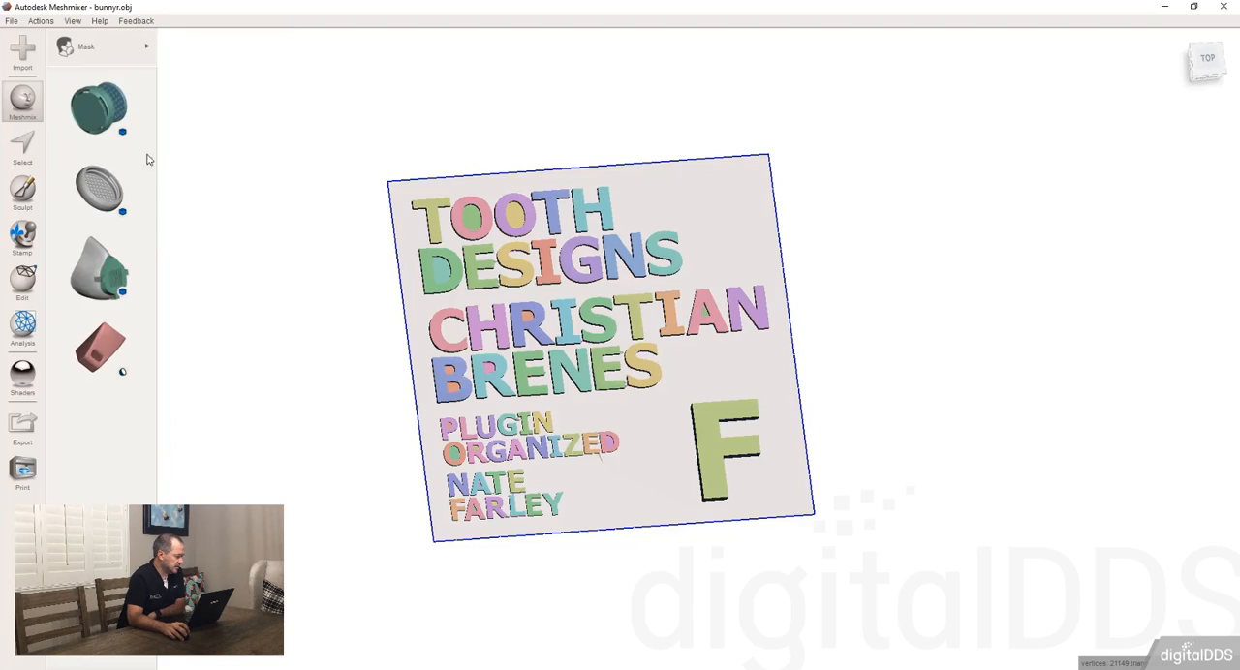
{"action": "left_click", "coordinate": [126, 48]}
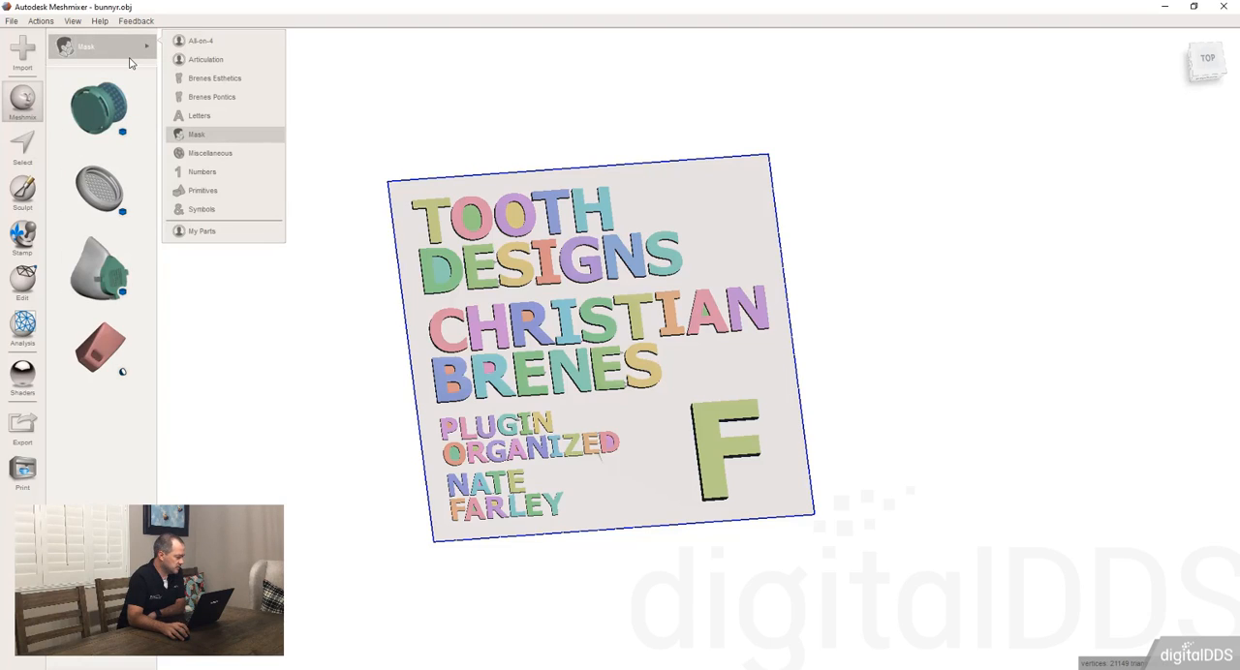
{"action": "left_click", "coordinate": [490, 68]}
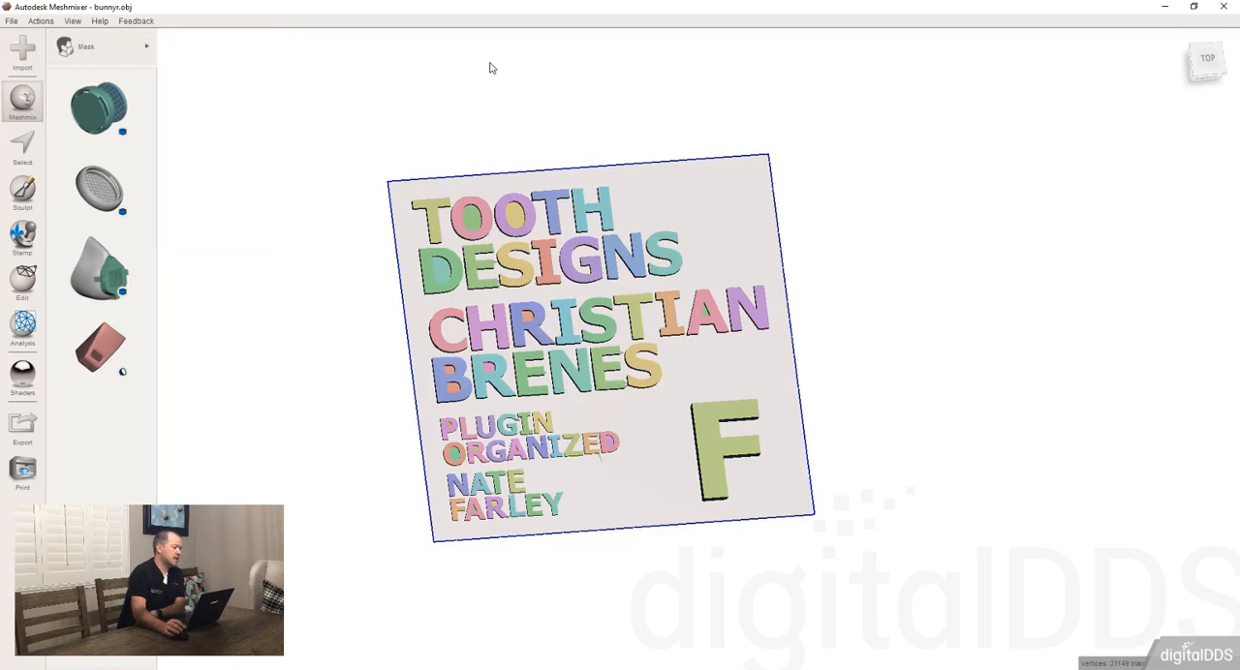